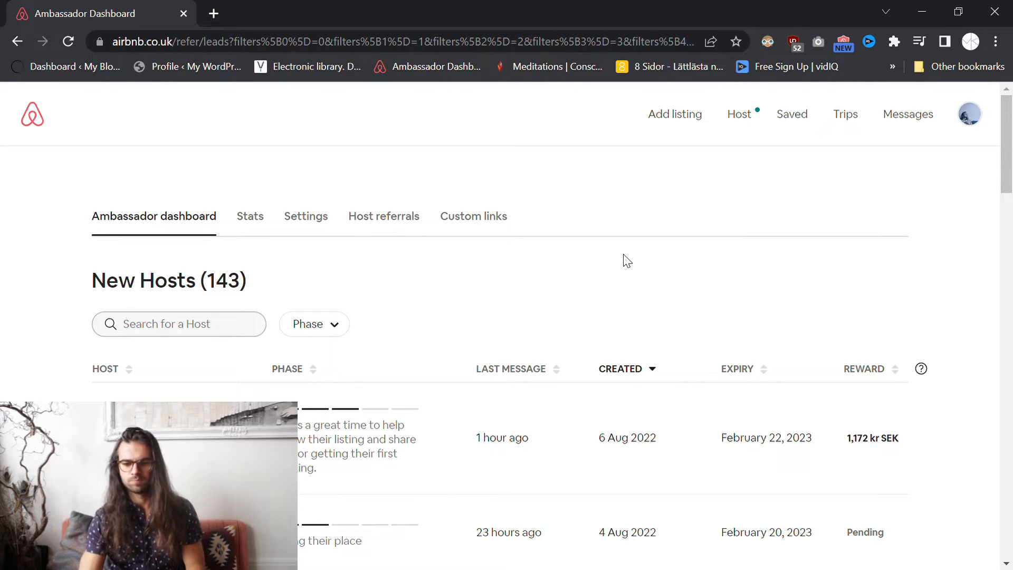
- Open the Account settings page from the profile avatar menu
left_click(979, 127)
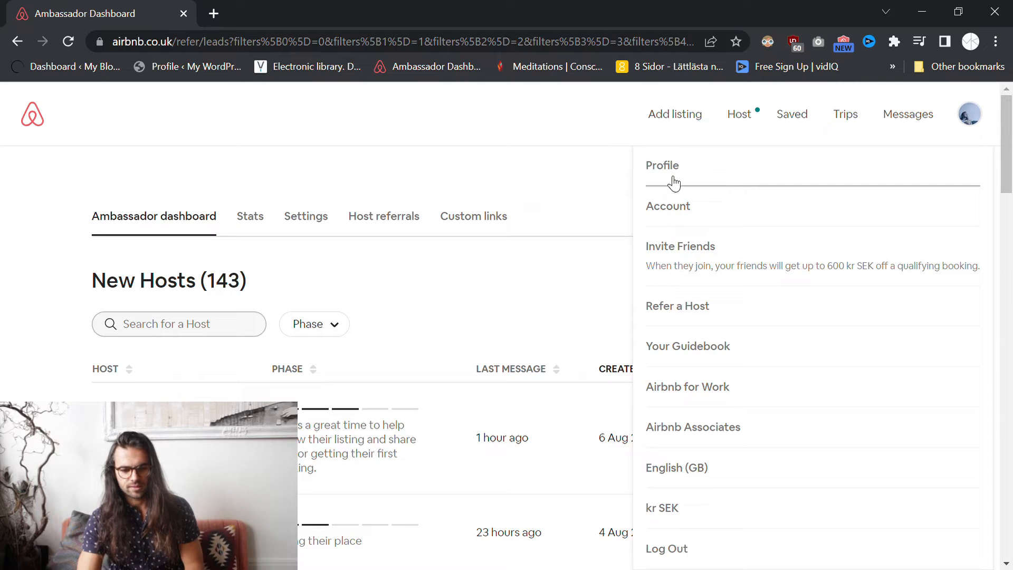
left_click(674, 202)
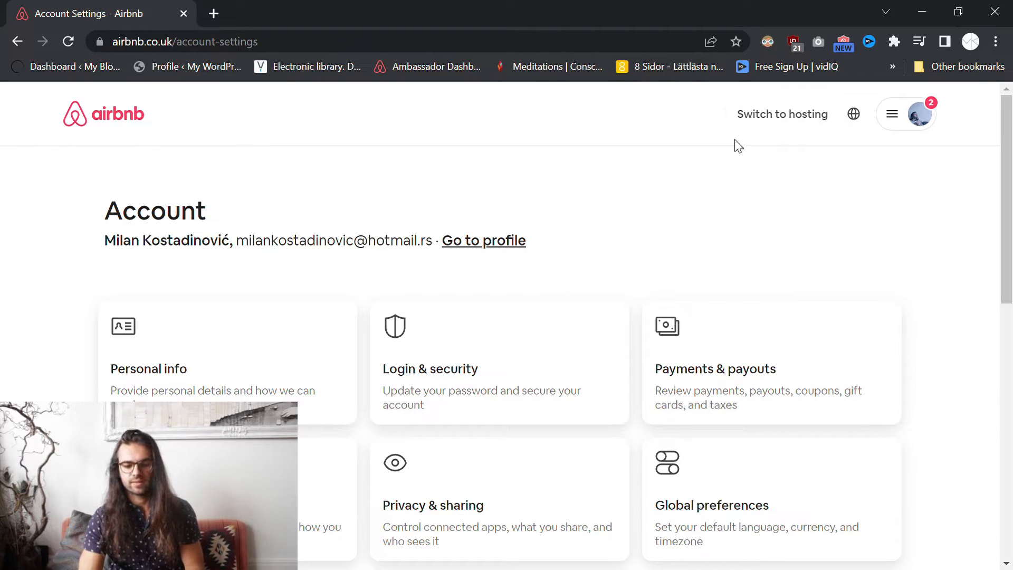
- Switch to hosting and review the Today dashboard's empty reservation categories
left_click(793, 121)
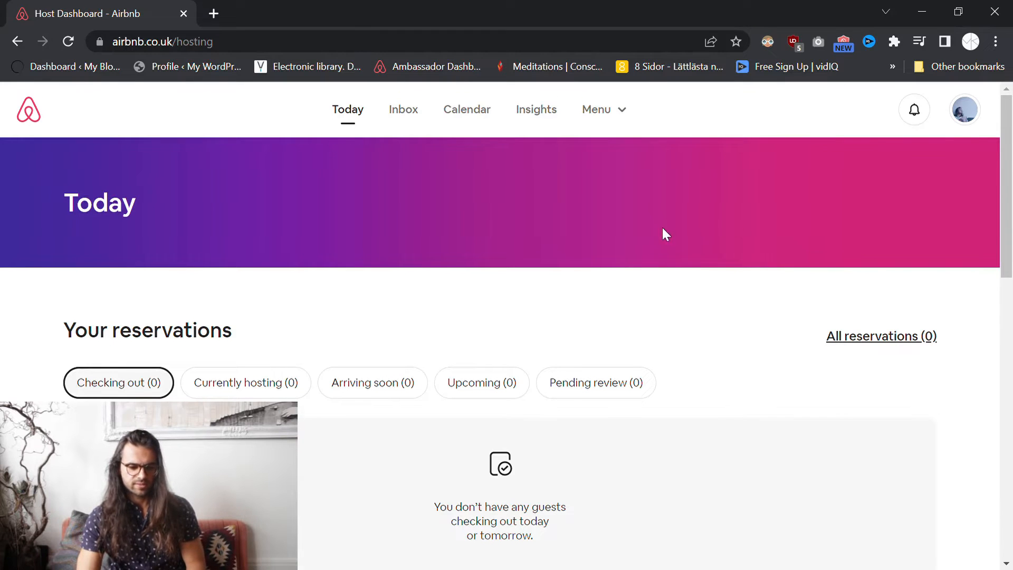
scroll(666, 231, "down", 3)
left_click_drag(76, 184, 701, 179)
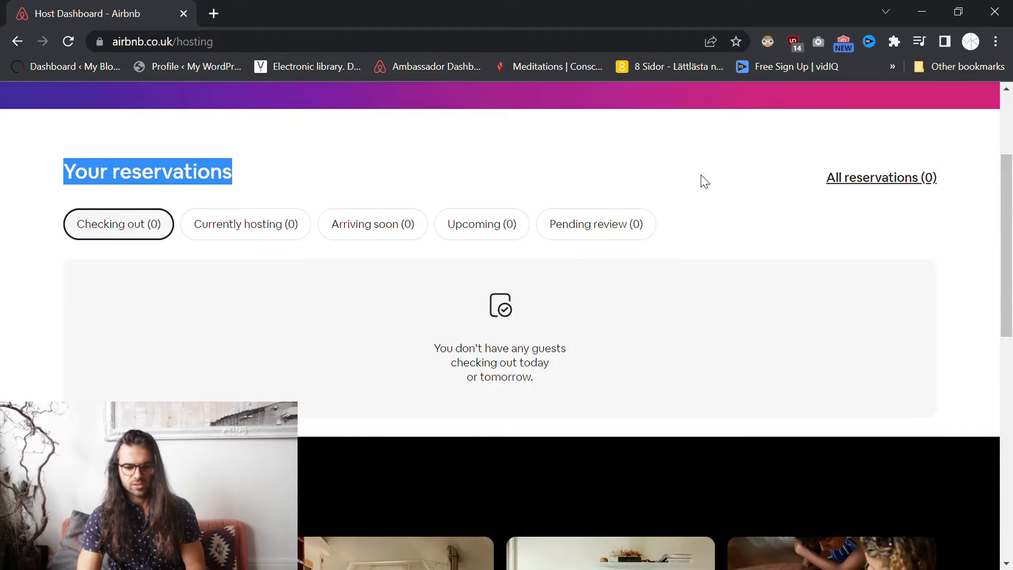
scroll(707, 185, "up", 3)
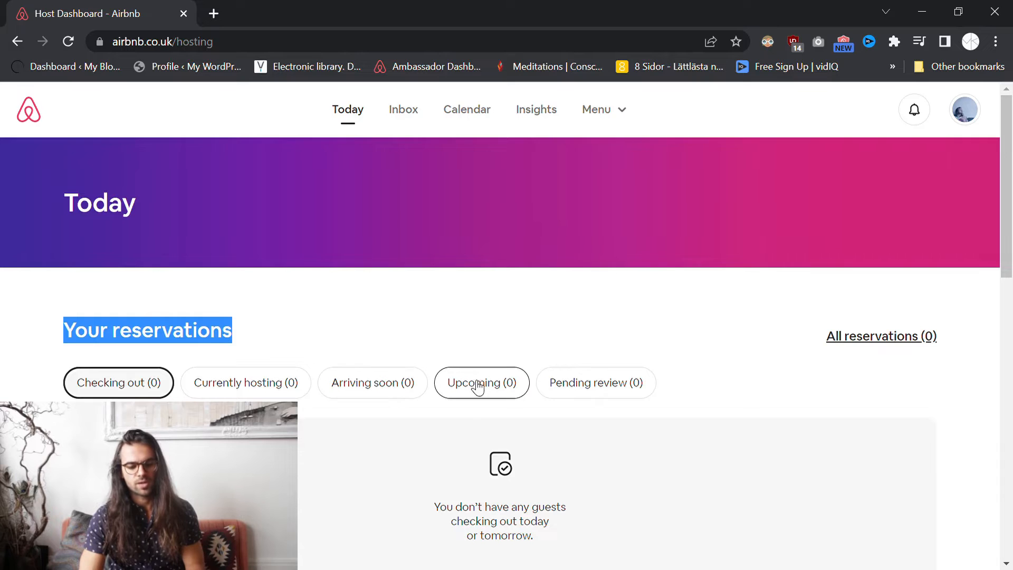
scroll(577, 309, "down", 8)
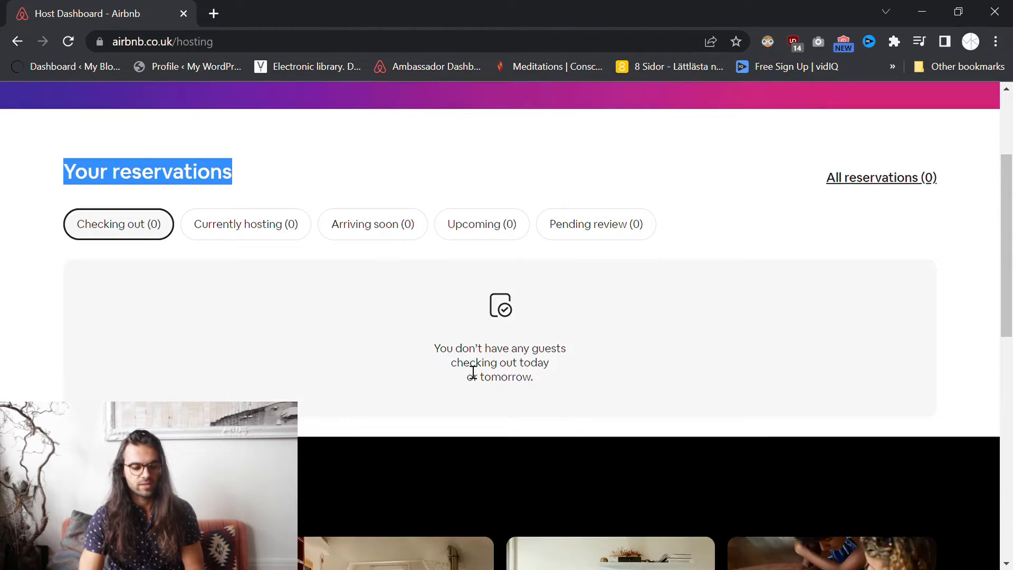
scroll(555, 324, "up", 8)
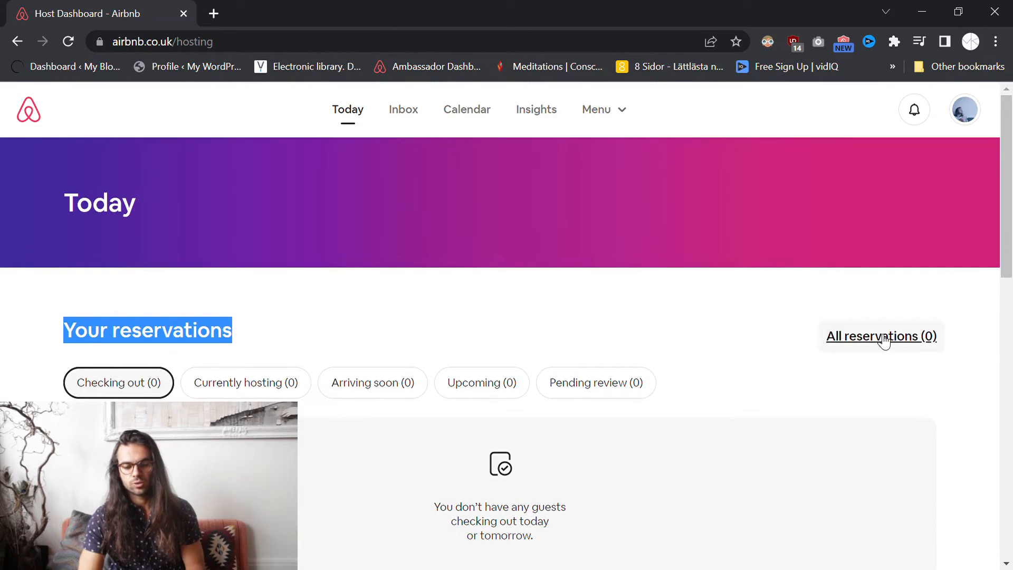
left_click(701, 310)
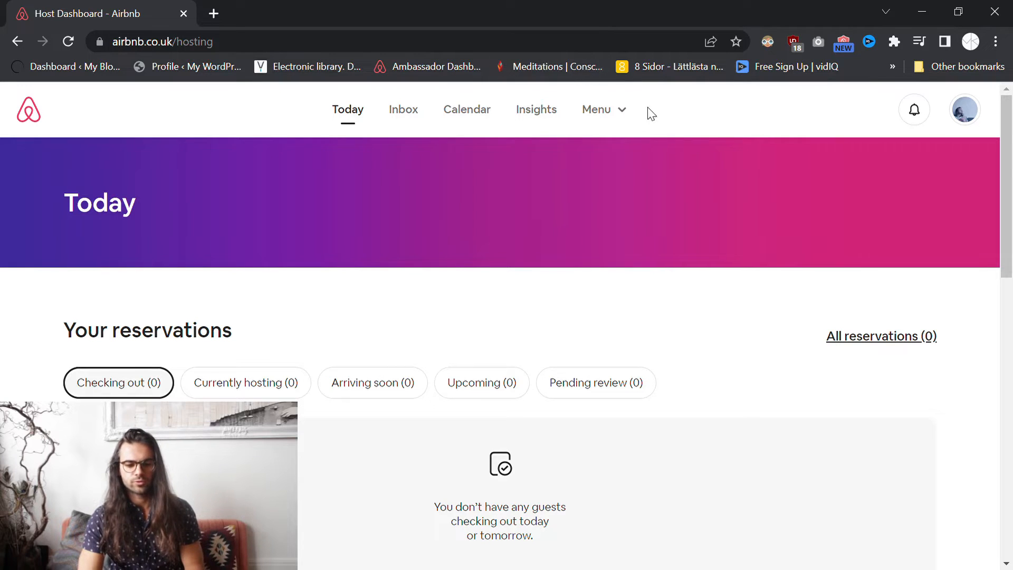
- Start a brand-new listing from the hosting menu instead of the unfinished Flat draft
left_click(628, 115)
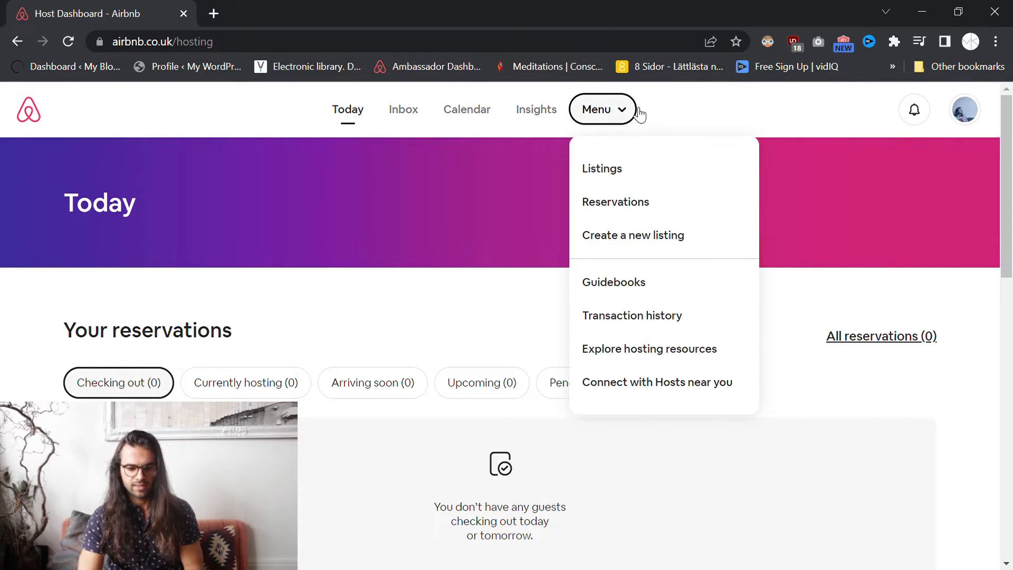
left_click(650, 243)
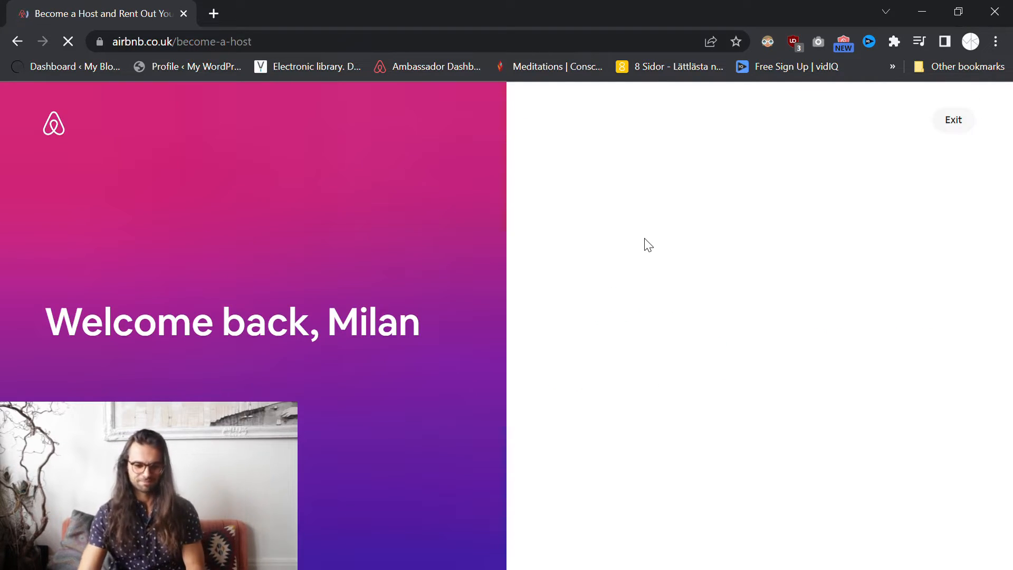
left_click_drag(50, 327, 439, 311)
left_click(435, 298)
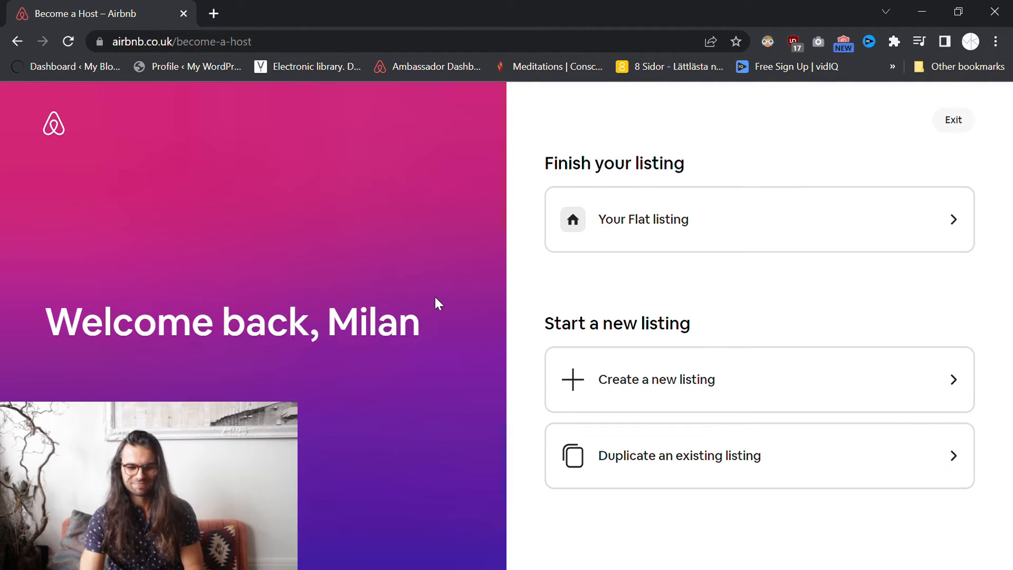
left_click(965, 222)
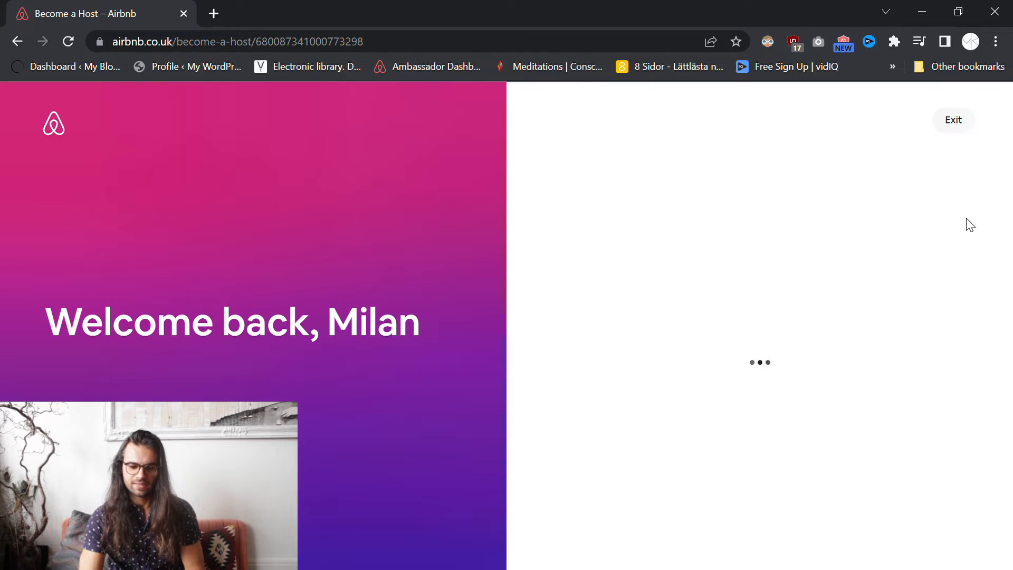
left_click(20, 42)
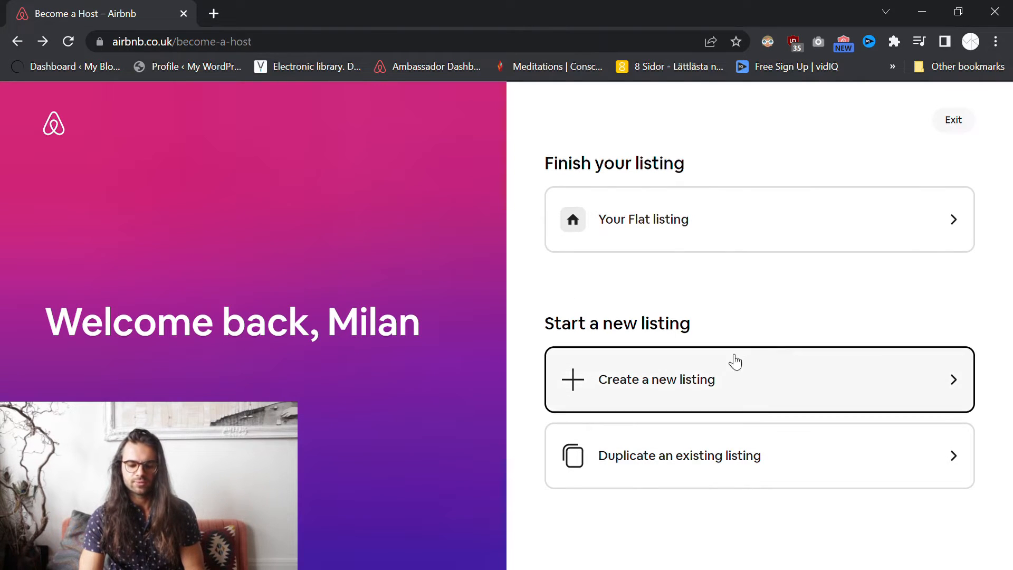
left_click(852, 378)
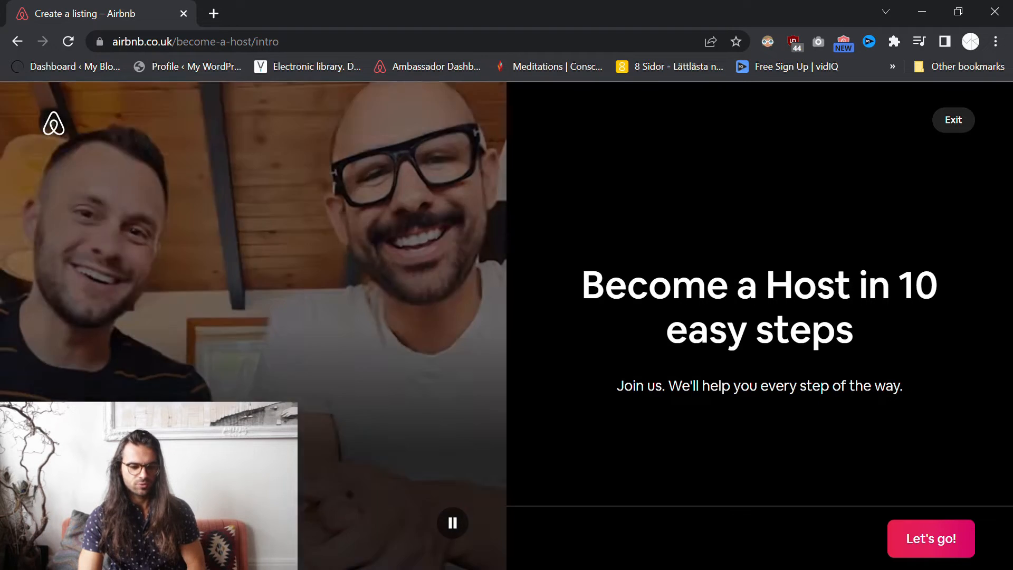
- Pause the intro video and begin the 10-step listing setup
left_click(446, 511)
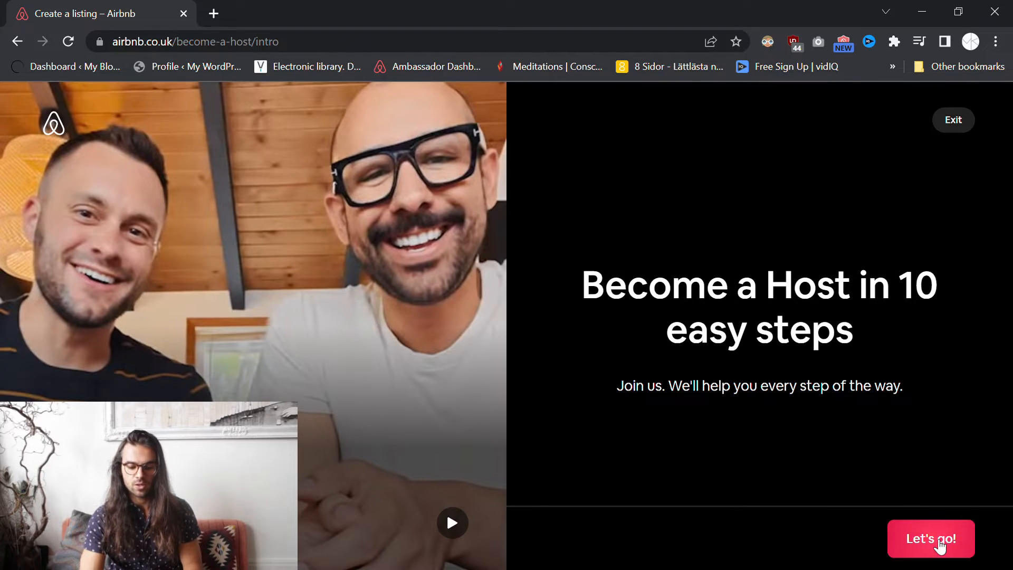
left_click(938, 542)
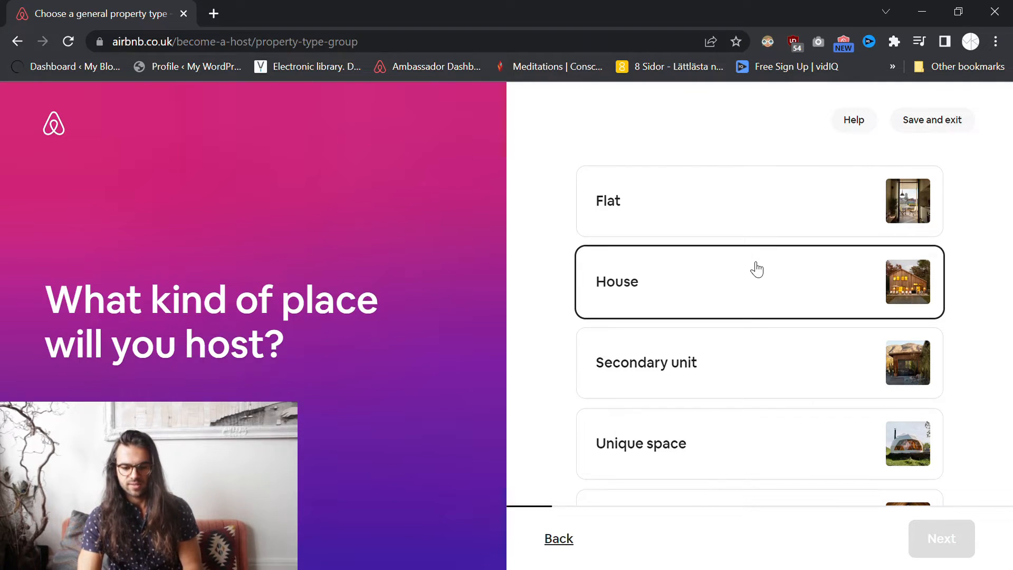
- Choose Flat as the kind of place and continue
scroll(778, 352, "down", 1)
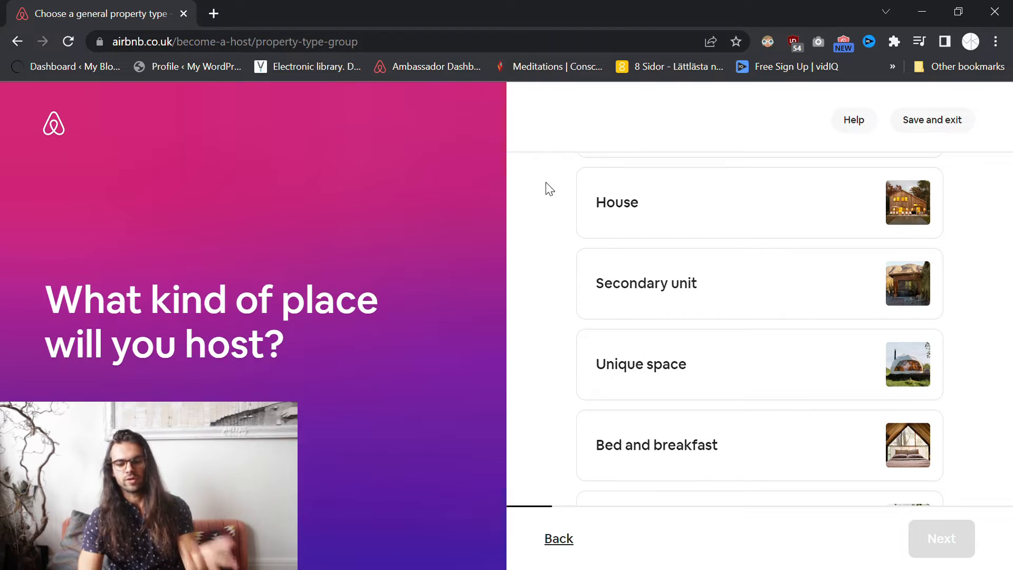
scroll(550, 188, "down", 2)
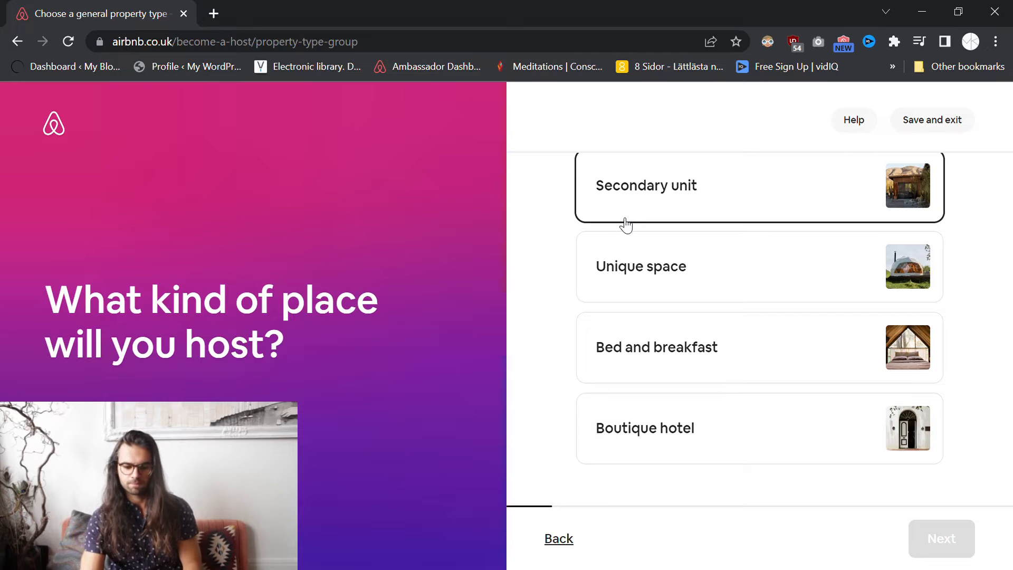
scroll(558, 293, "up", 3)
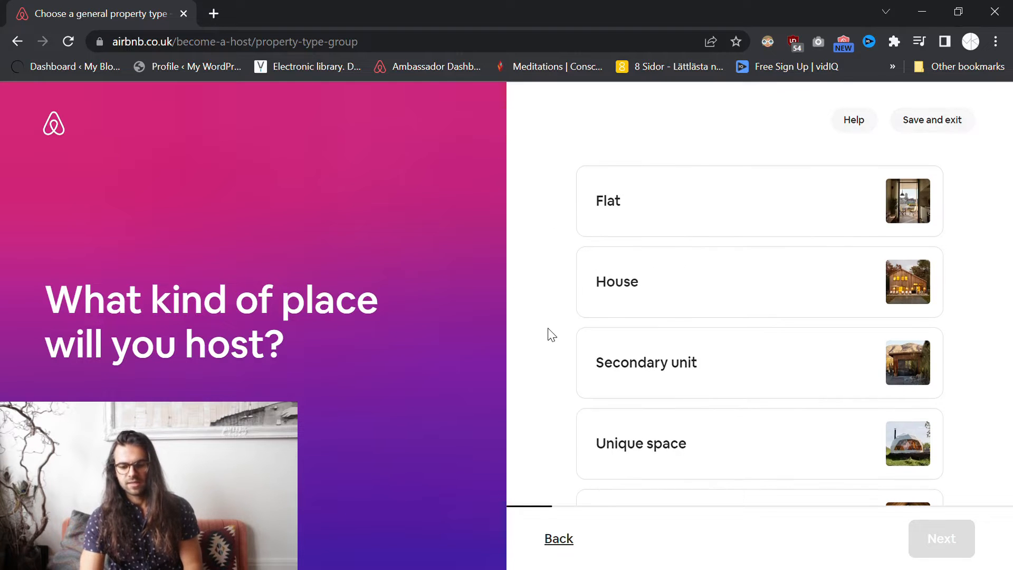
left_click(622, 216)
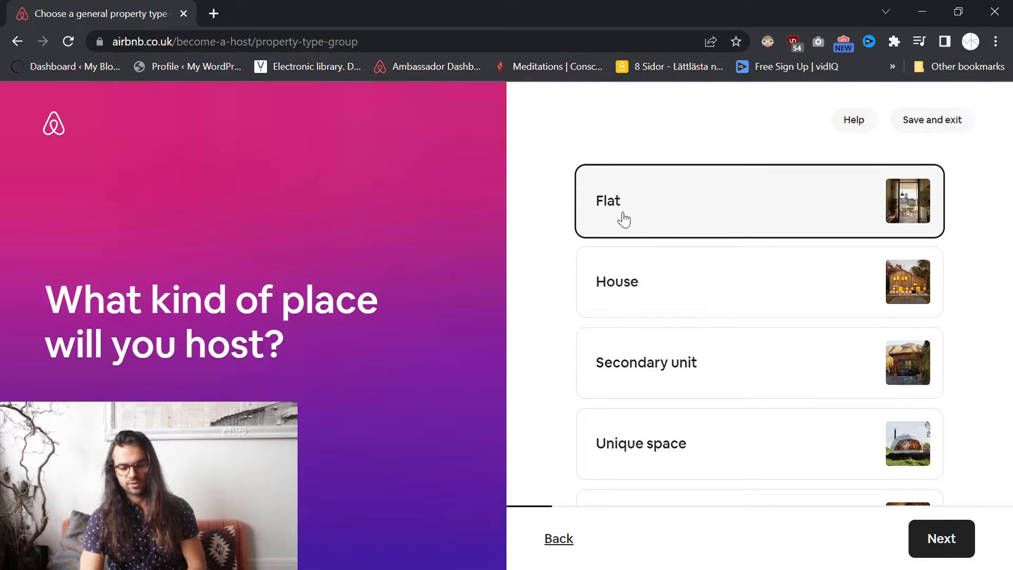
left_click(948, 536)
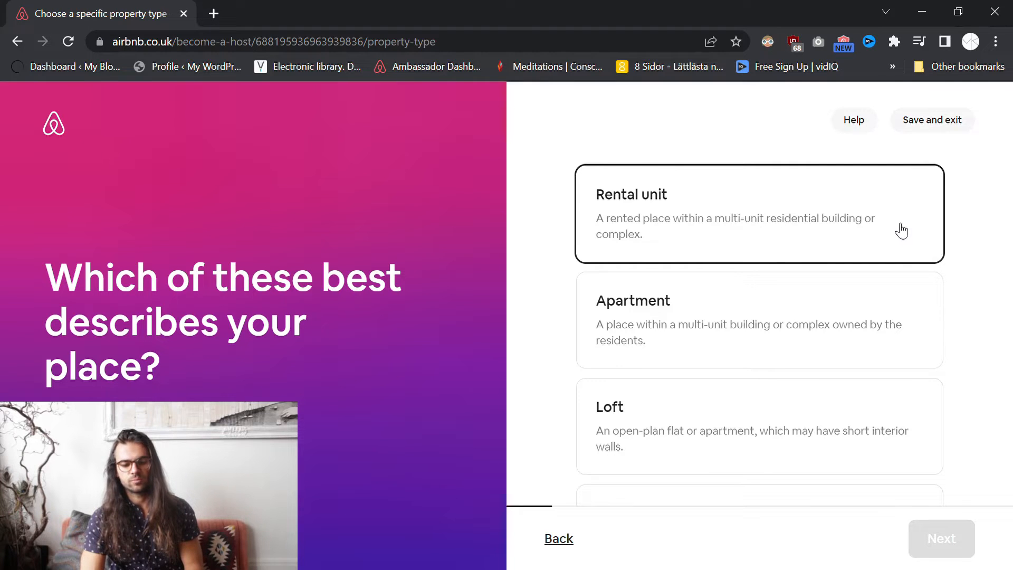
- Pick Apartment from the property type list and continue
scroll(580, 235, "down", 1)
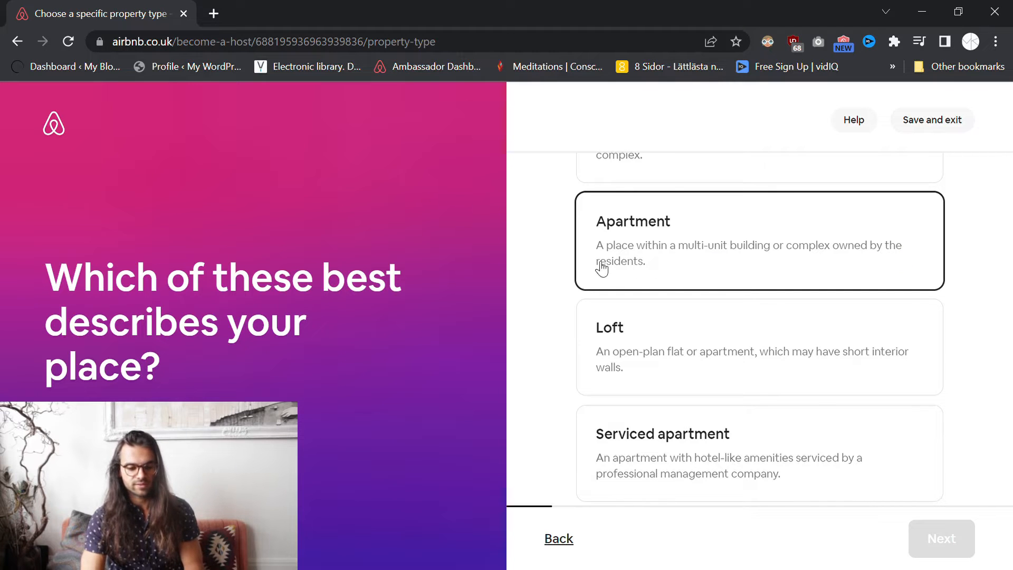
scroll(535, 236, "down", 1)
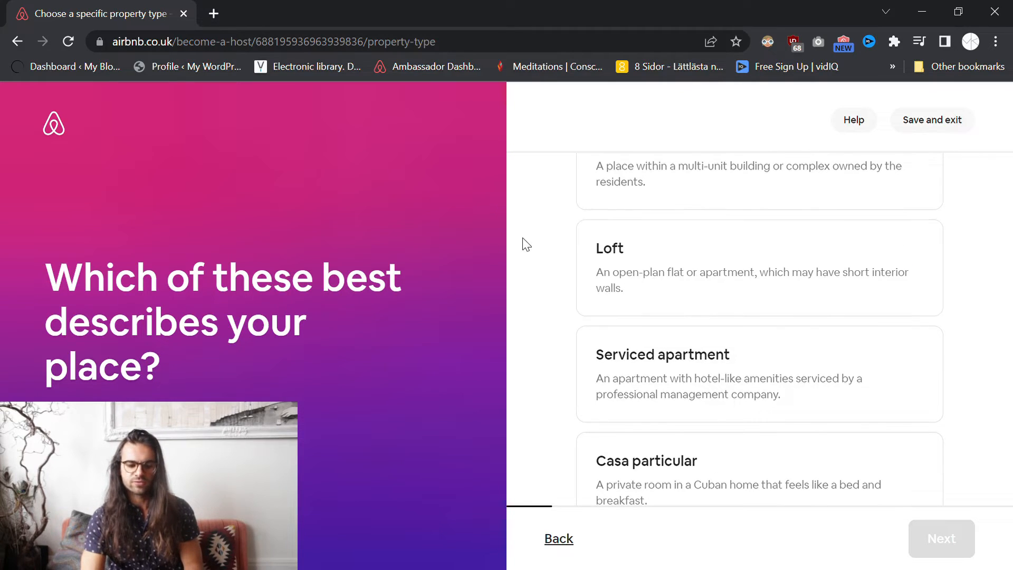
scroll(528, 244, "down", 1)
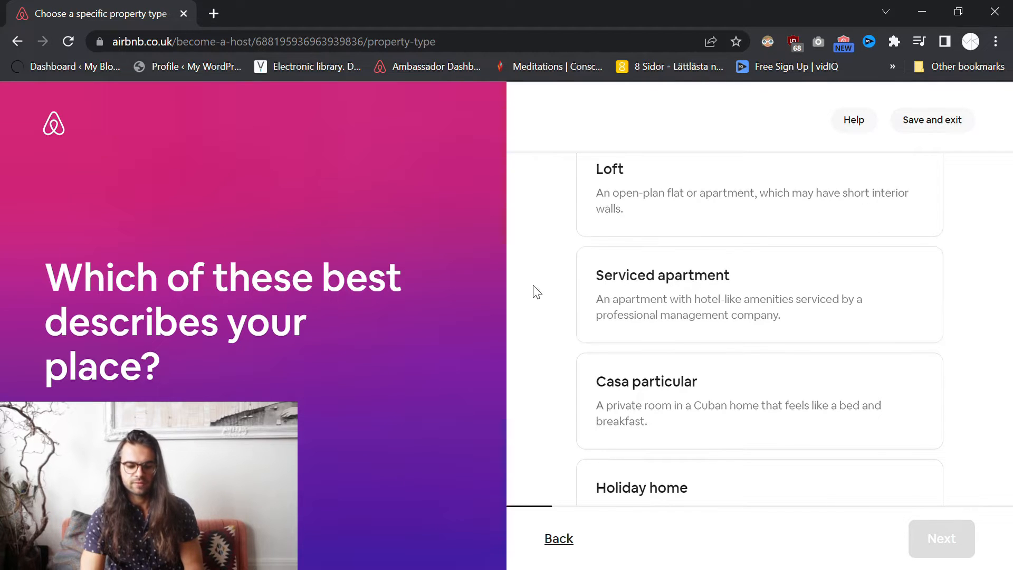
scroll(536, 289, "down", 1)
scroll(577, 302, "down", 1)
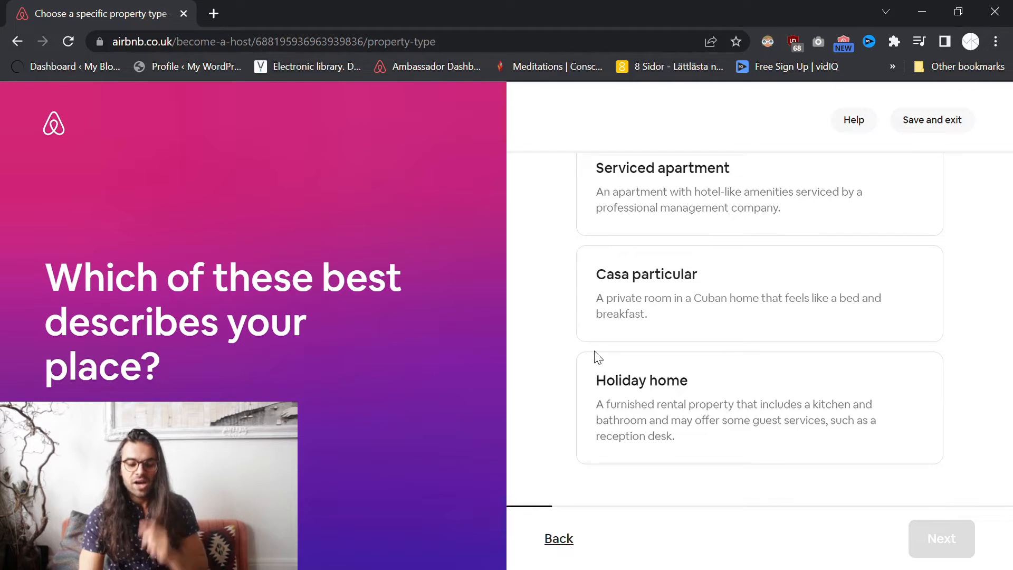
scroll(546, 363, "up", 1)
scroll(546, 363, "up", 5)
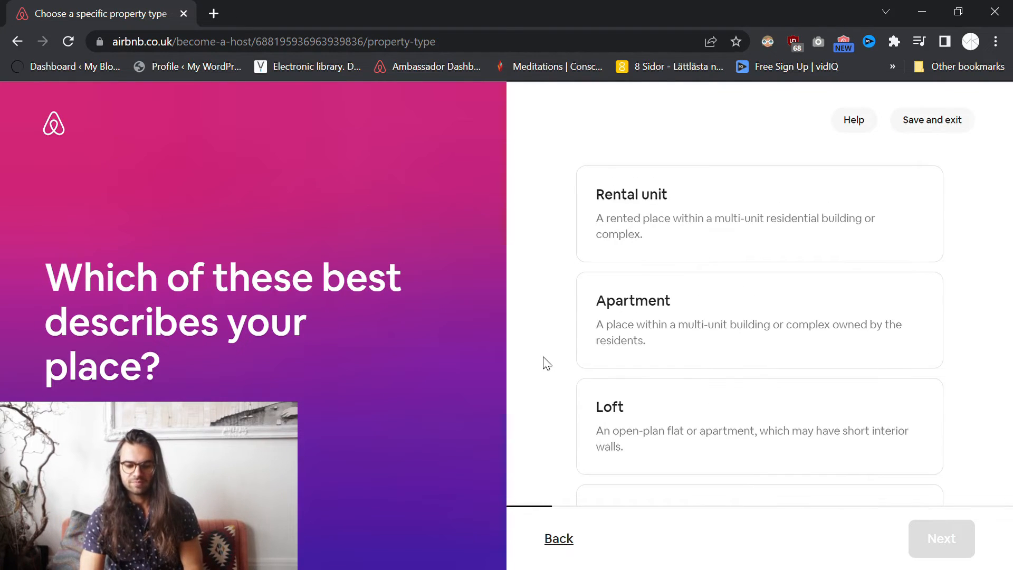
scroll(528, 354, "down", 2)
scroll(523, 341, "up", 2)
left_click(655, 333)
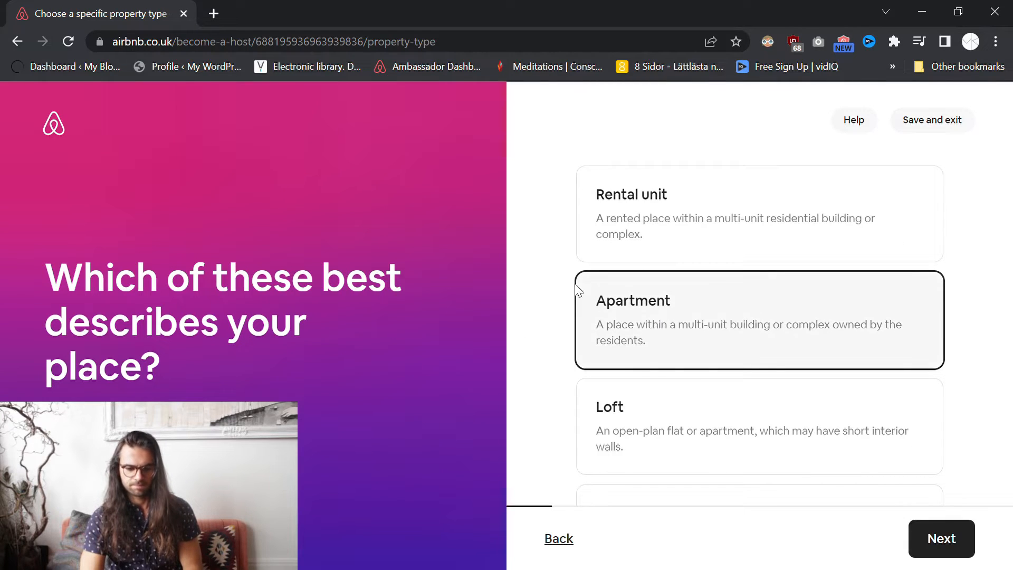
left_click(948, 539)
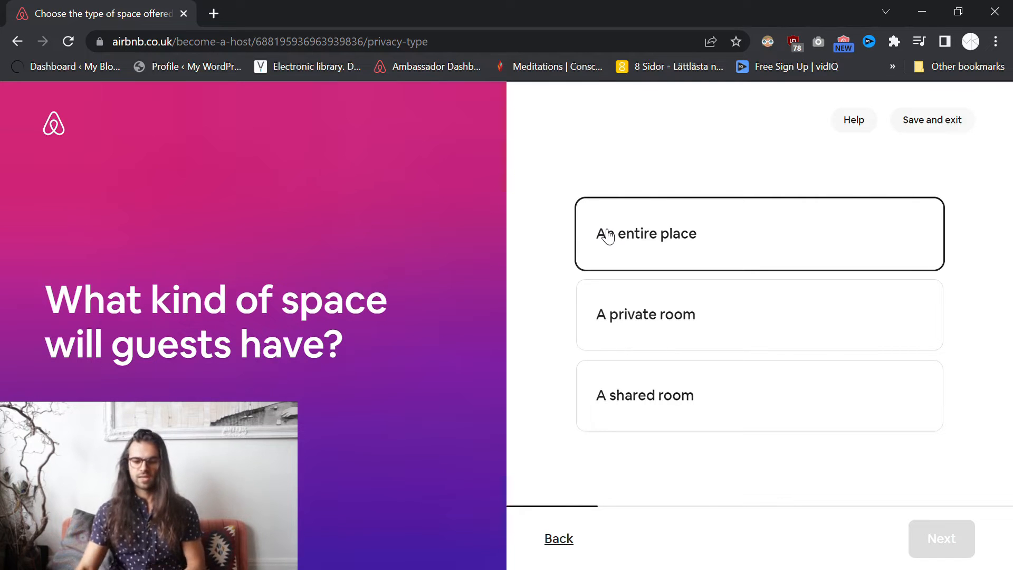
- Set the guests' space to 'An entire place' and continue to the location step
left_click(612, 315)
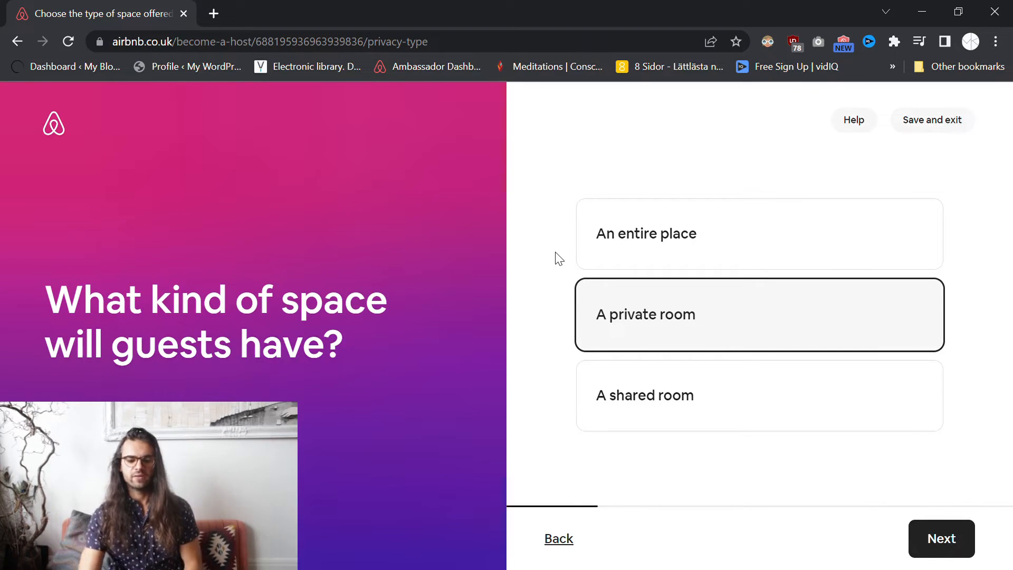
left_click(639, 393)
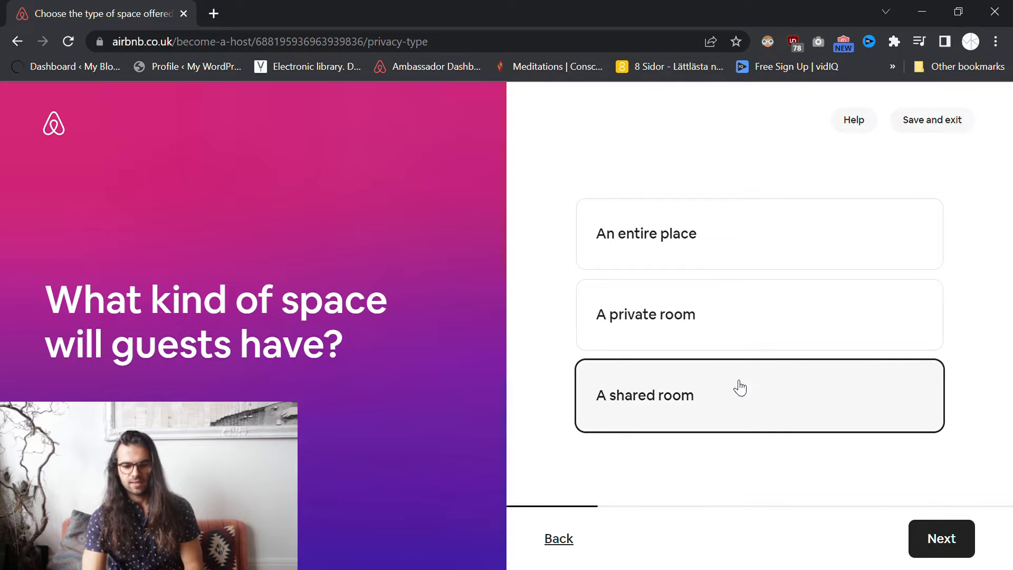
left_click(669, 246)
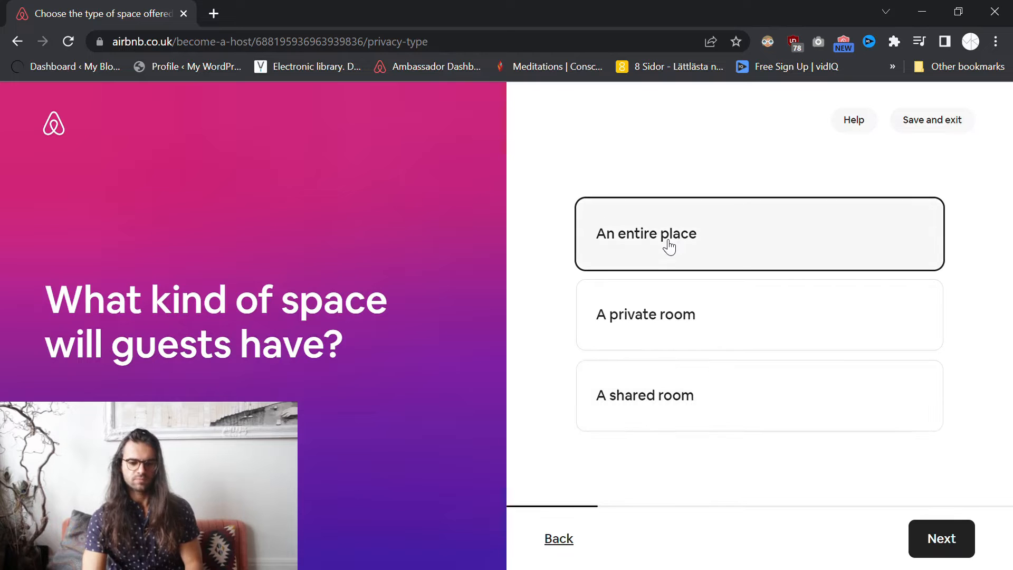
left_click(952, 540)
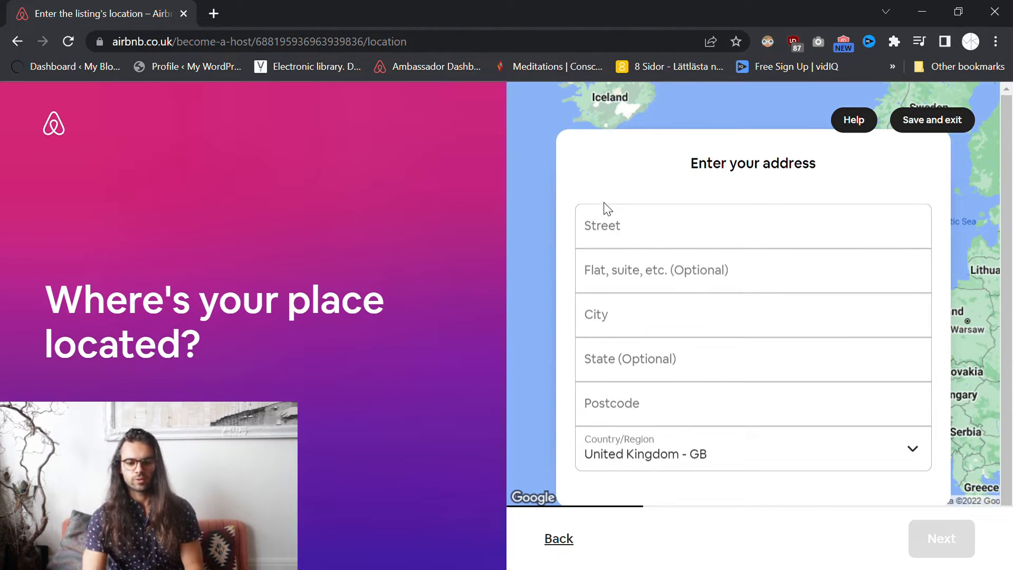
left_click(654, 238)
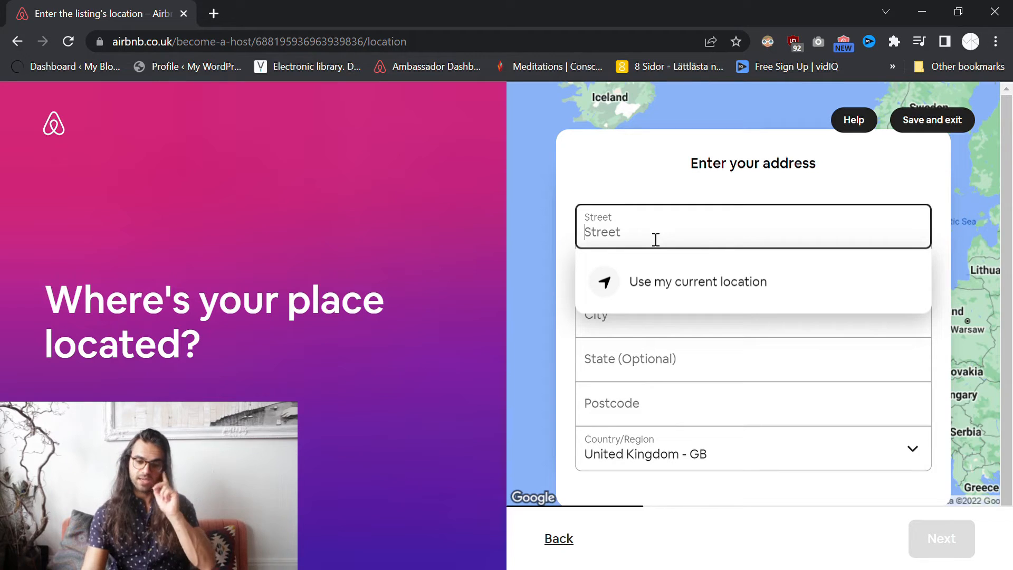
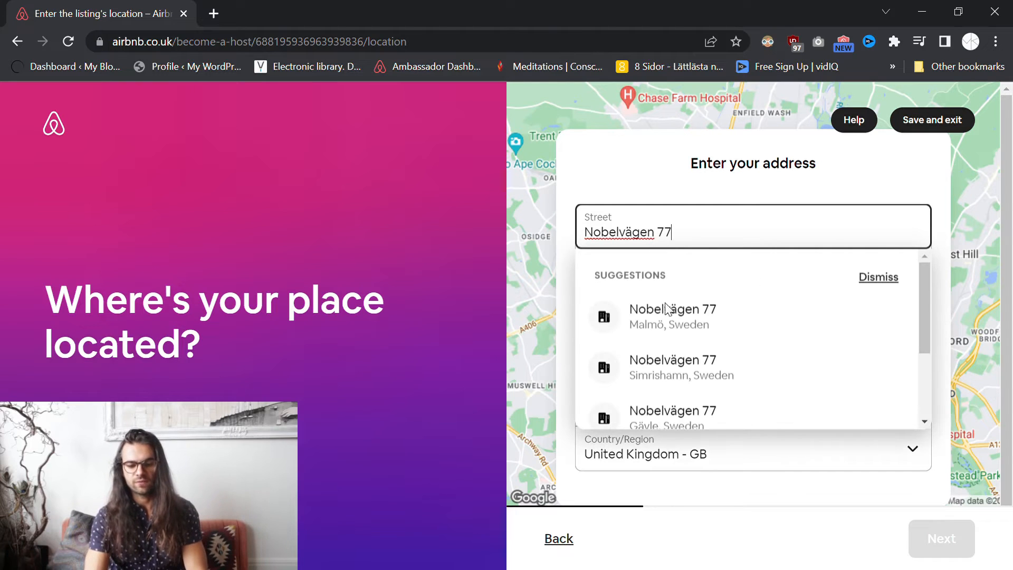
left_click(667, 310)
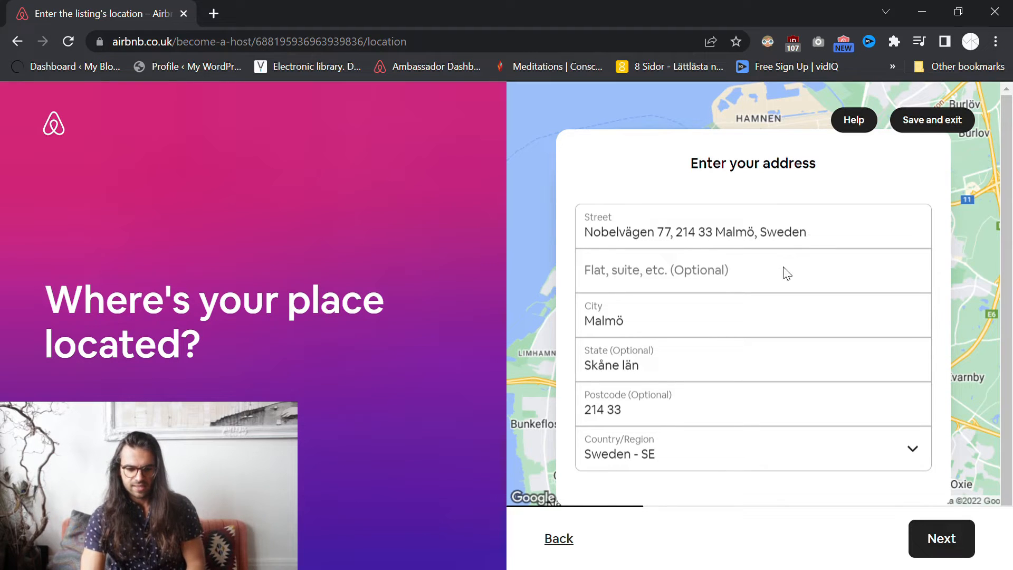
left_click(699, 242)
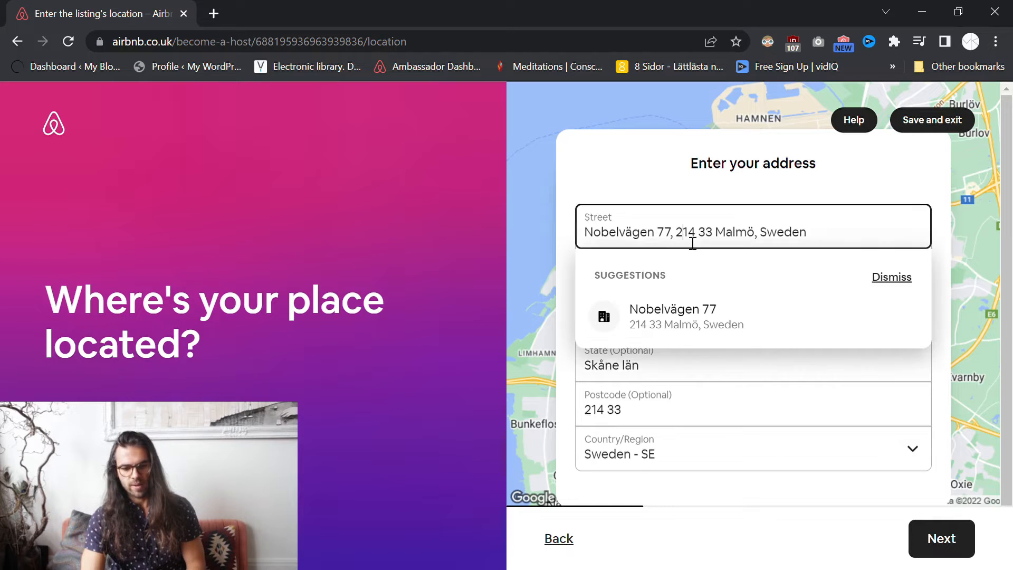
left_click(784, 373)
scroll(655, 290, "down", 2)
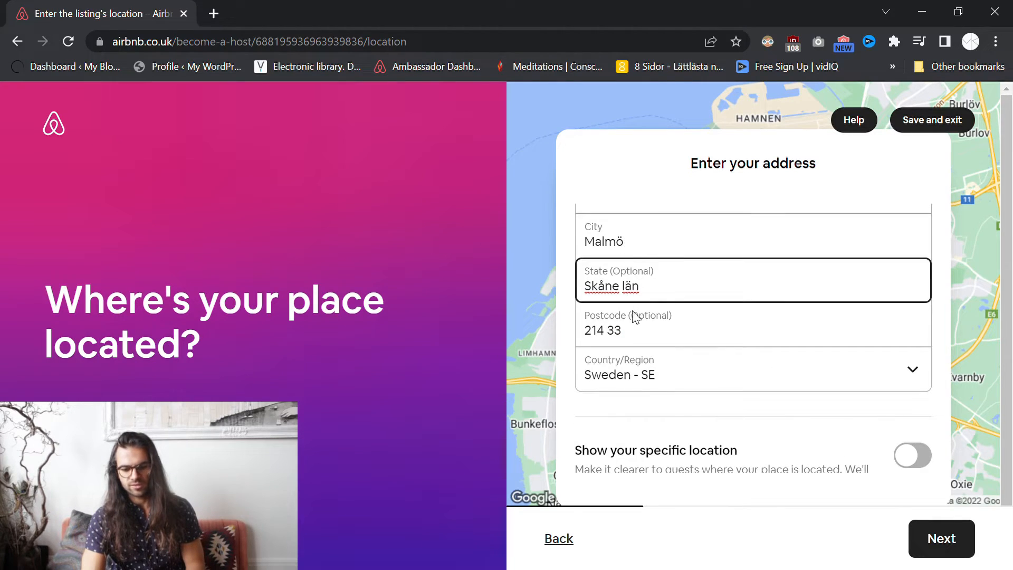
scroll(681, 324, "down", 3)
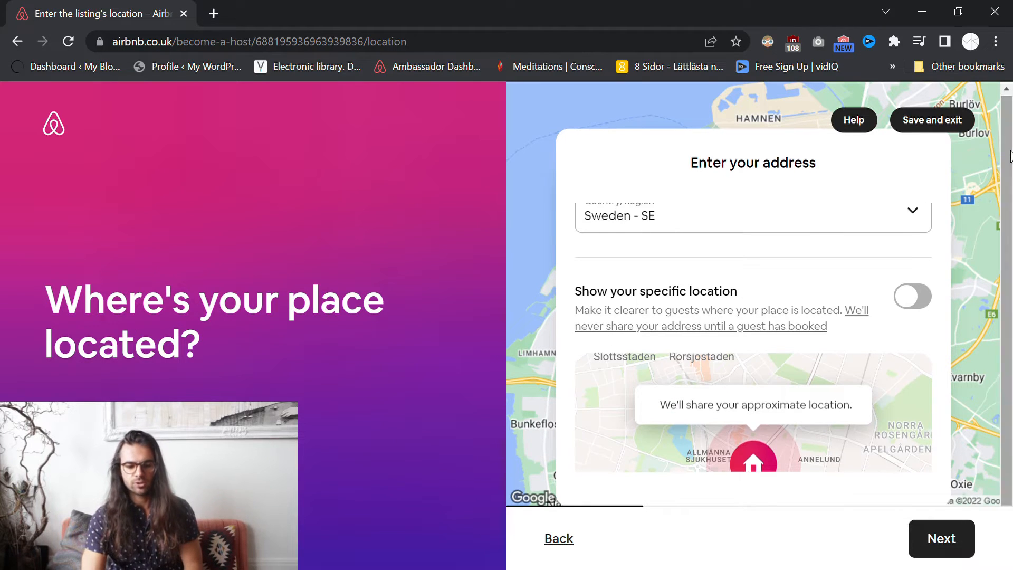
left_click_drag(585, 298, 754, 291)
left_click(701, 297)
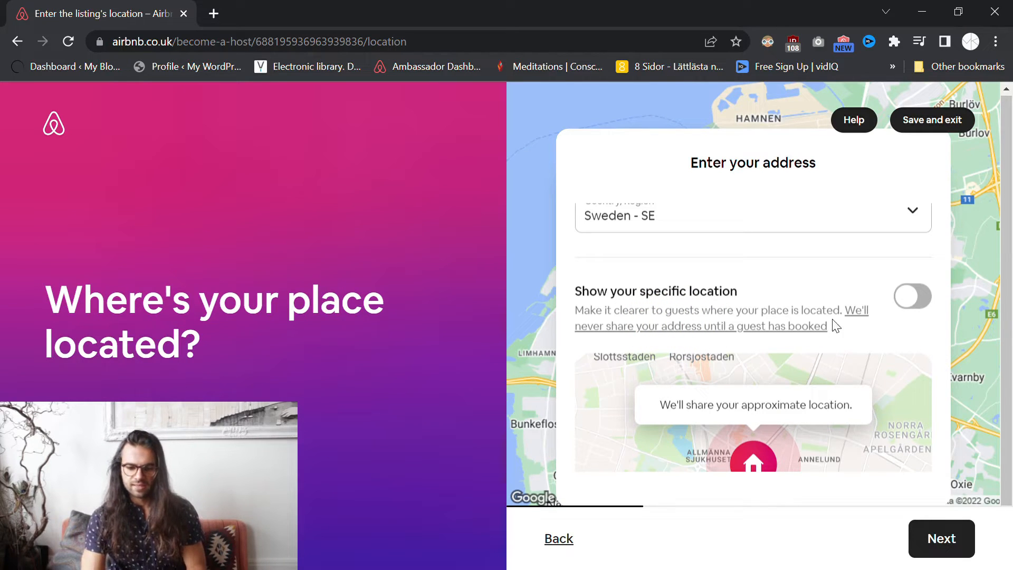
left_click(893, 302)
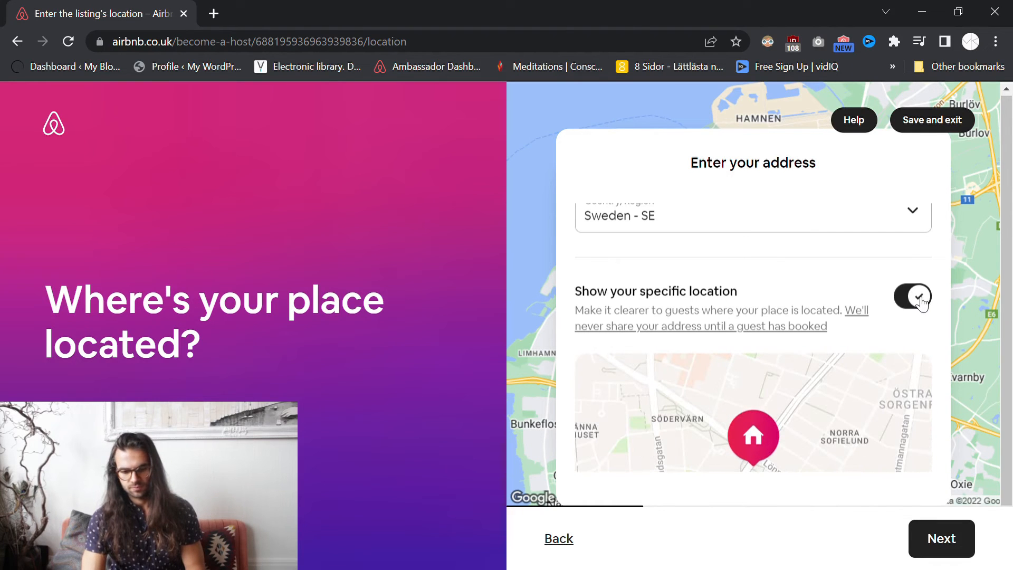
left_click(921, 303)
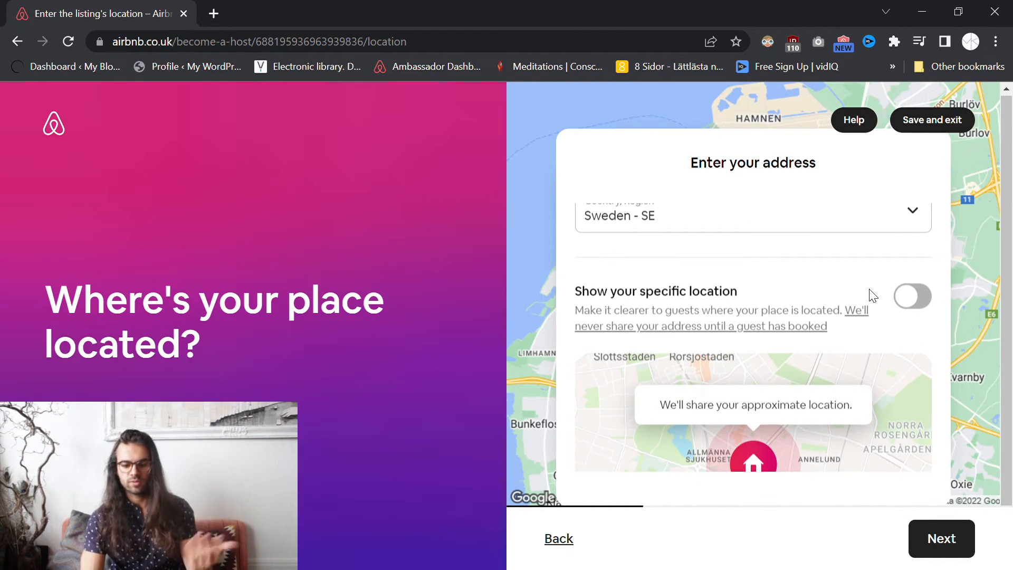
scroll(866, 284, "down", 2)
- Submit the Malmö address and confirm the map pin's position
left_click(927, 536)
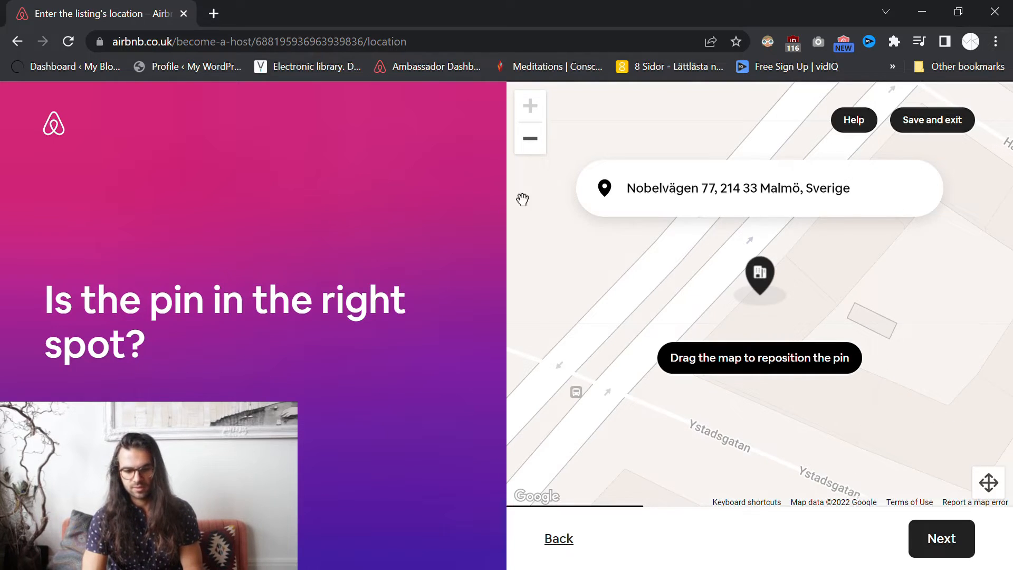
left_click(531, 140)
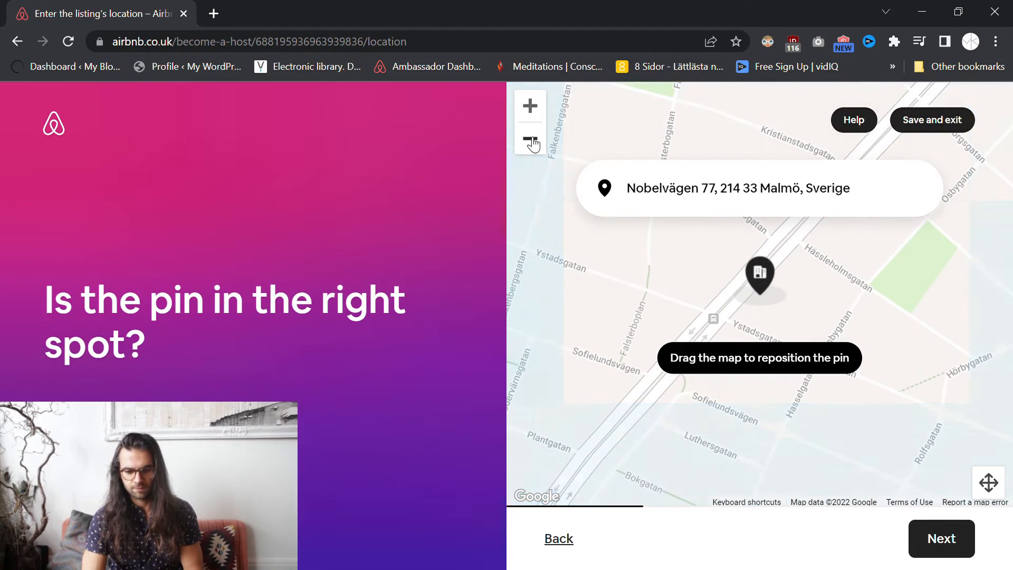
mouse_move(705, 276)
left_mouse_down()
mouse_move(702, 318)
mouse_move(608, 316)
mouse_move(719, 330)
mouse_move(717, 275)
left_mouse_up()
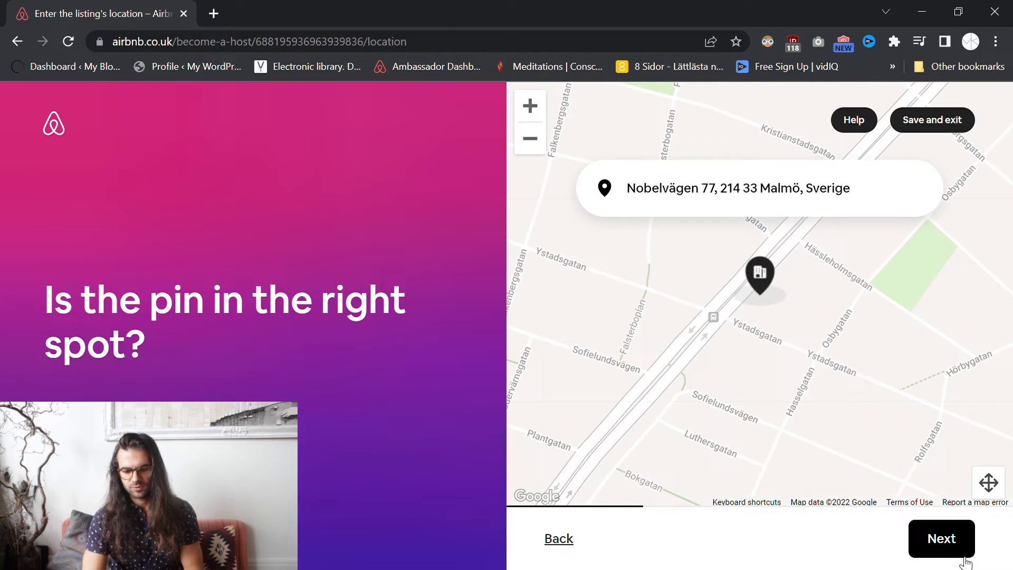
left_click(945, 540)
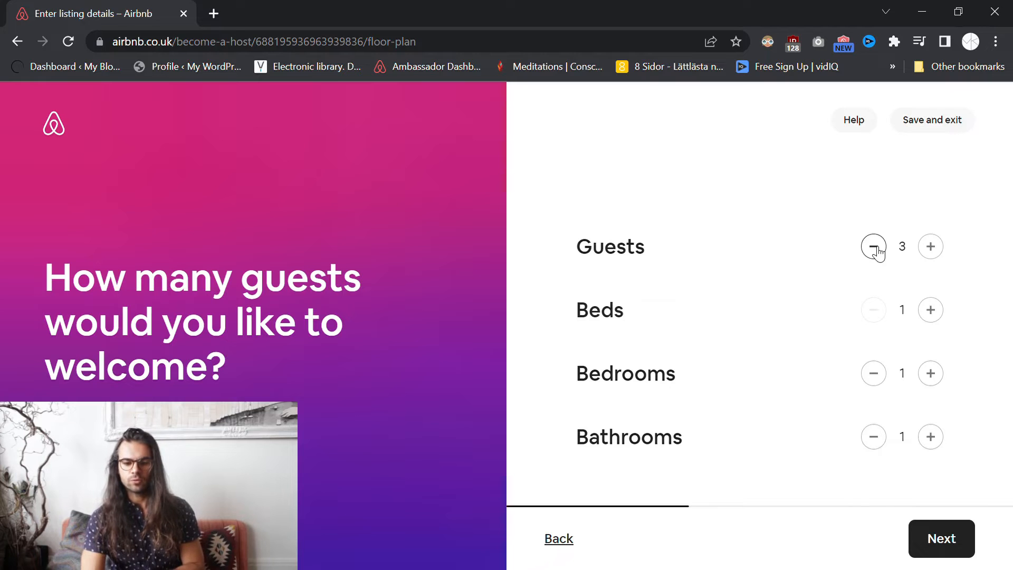
- Lower Guests from 3 to 2 and continue to the amenities step
left_click(874, 248)
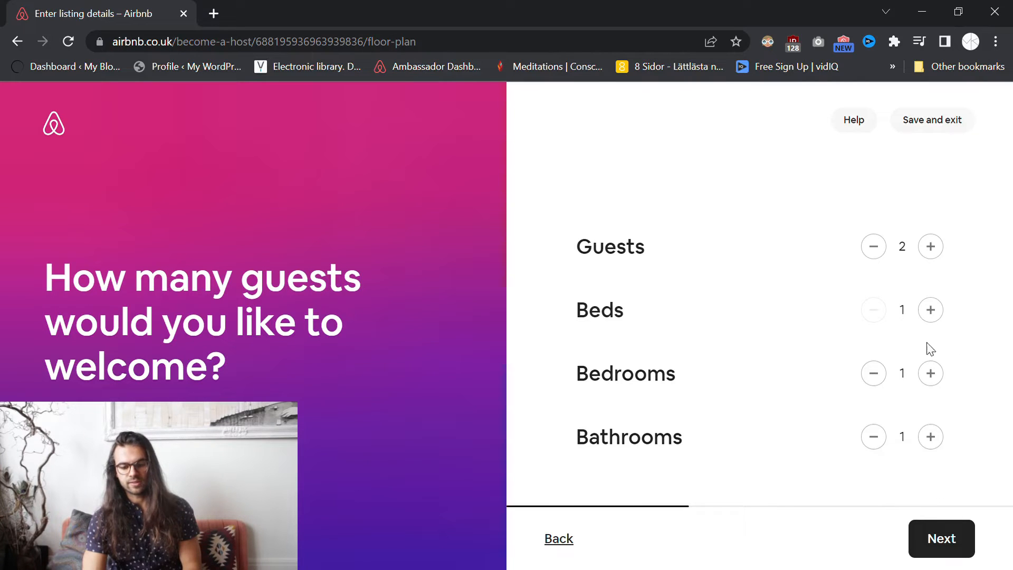
left_click(949, 546)
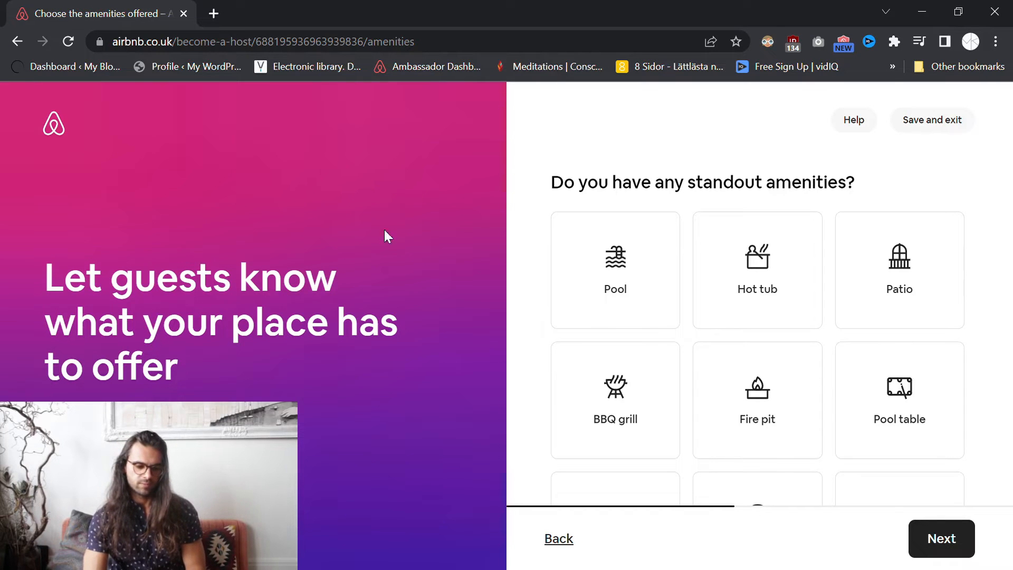
- Toggle the Pool and Hot tub standout amenities among the amenity cards
left_click_drag(42, 273, 235, 375)
left_click(369, 366)
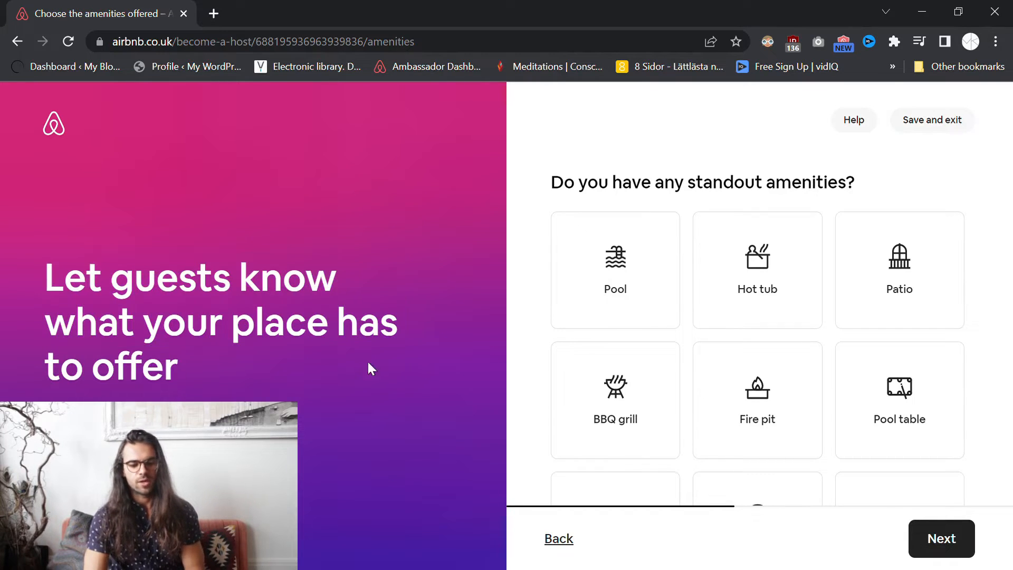
left_click(591, 279)
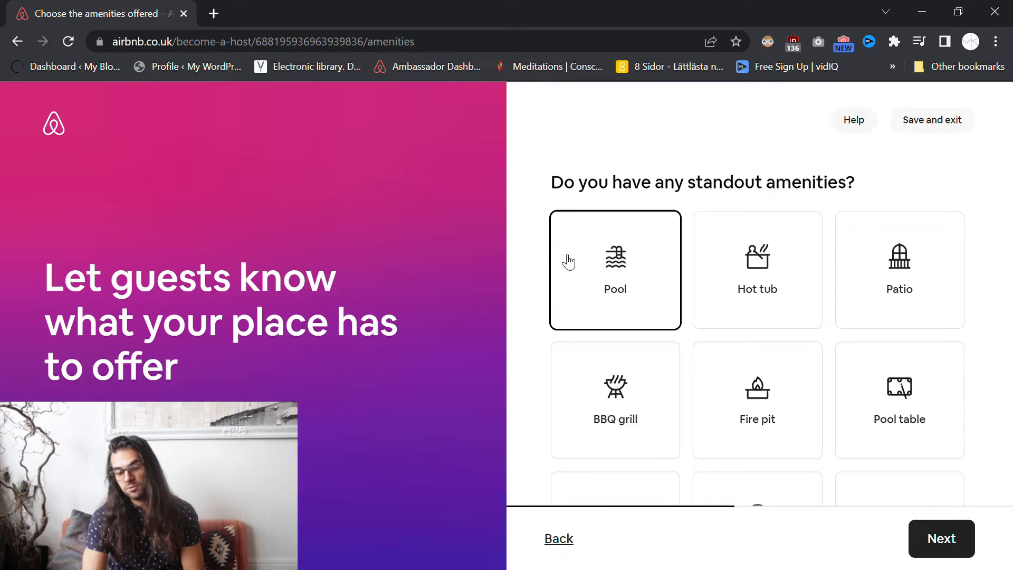
left_click(756, 262)
left_click(629, 230)
left_click(746, 258)
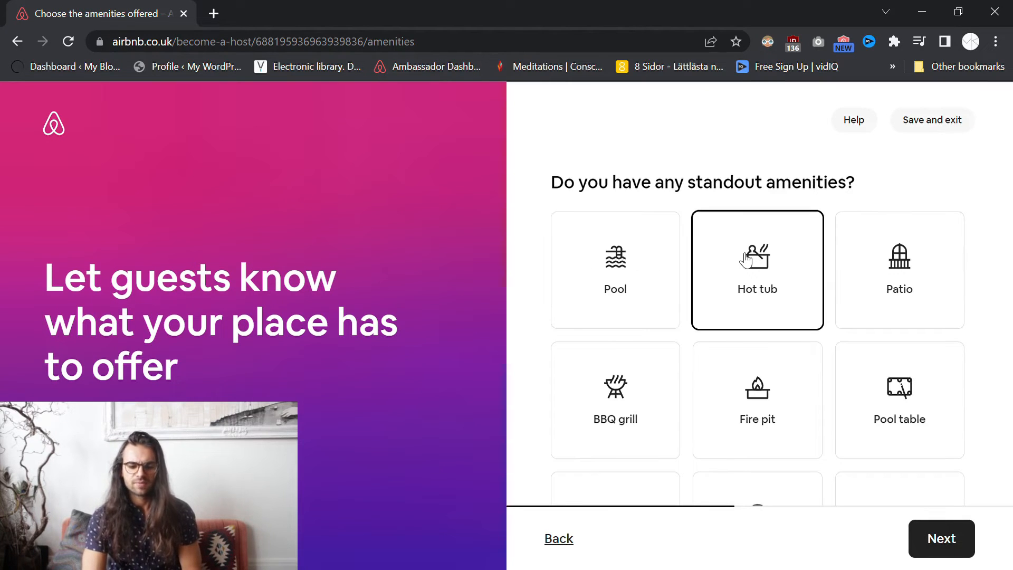
left_click(783, 268)
left_click(618, 277)
scroll(560, 278, "down", 1)
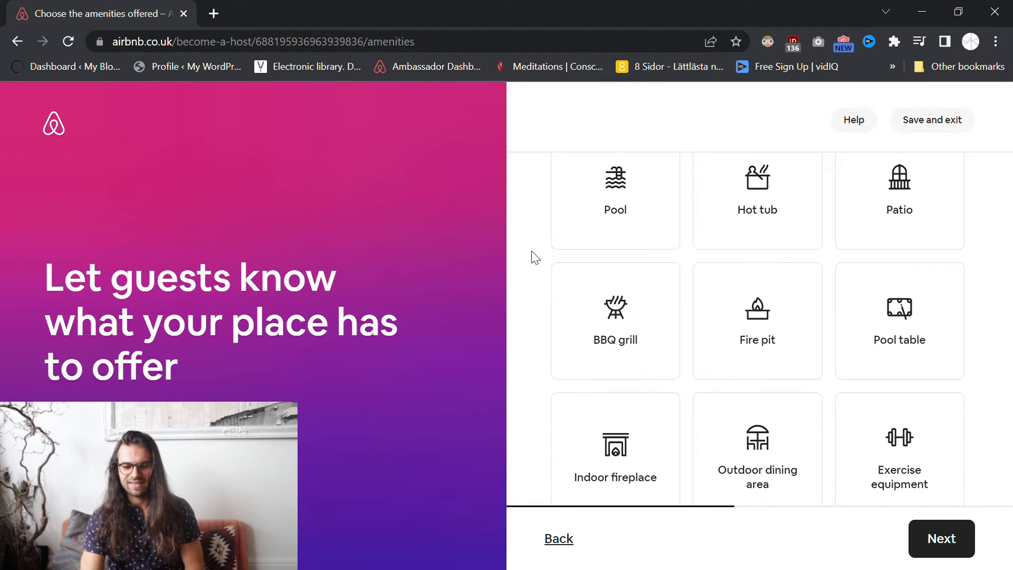
scroll(535, 257, "down", 1)
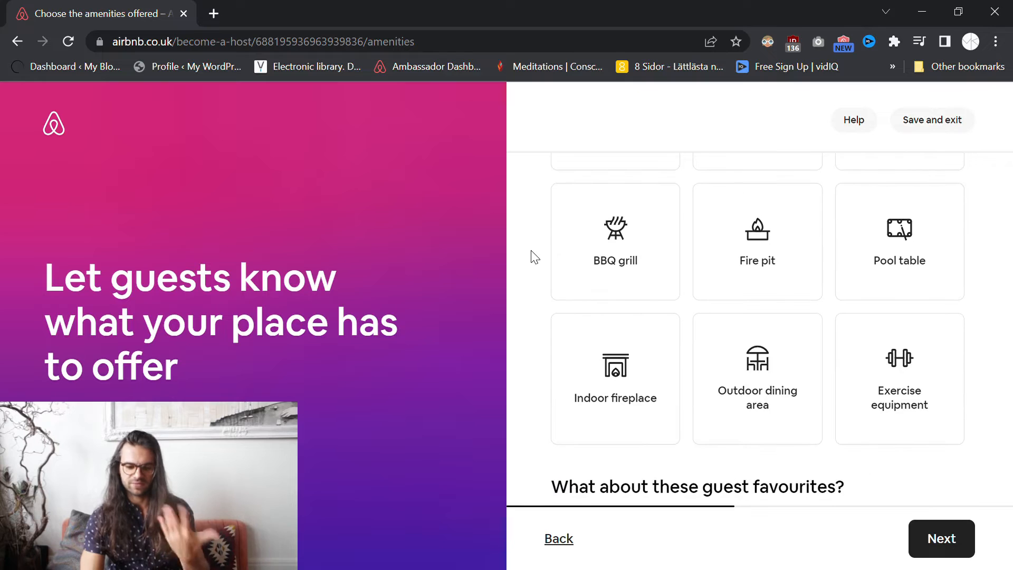
scroll(535, 257, "down", 1)
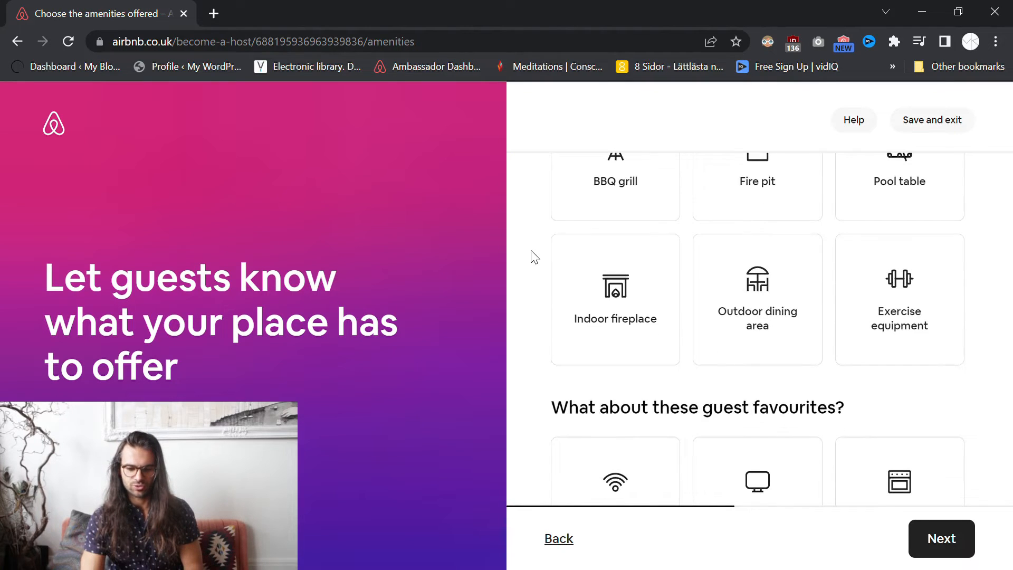
scroll(534, 257, "up", 3)
scroll(534, 255, "down", 5)
scroll(533, 256, "up", 4)
left_click(703, 229)
- Select Kitchen, Paid parking on premises, Dedicated workspace and First aid kit
scroll(541, 234, "down", 5)
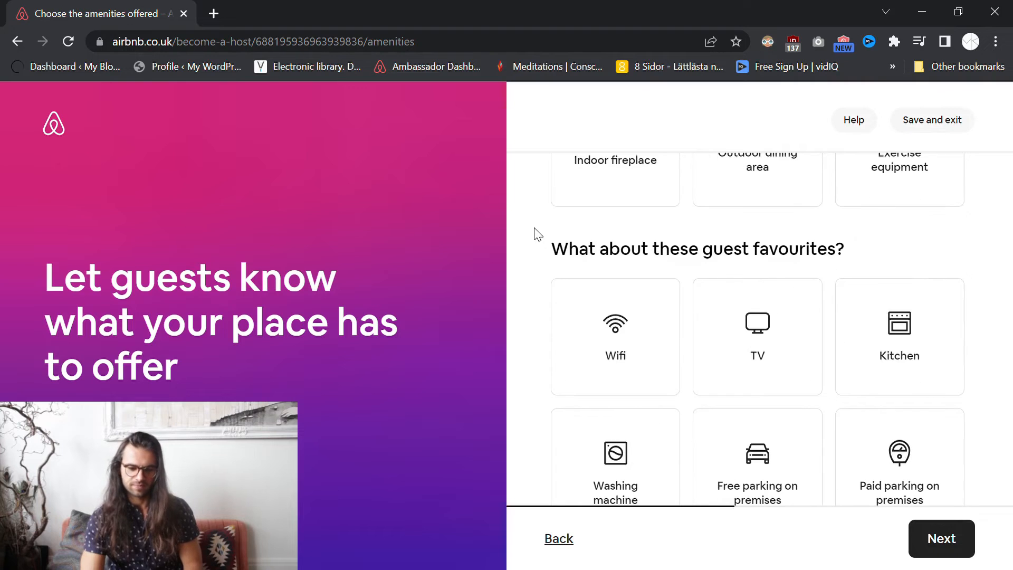
scroll(537, 234, "down", 1)
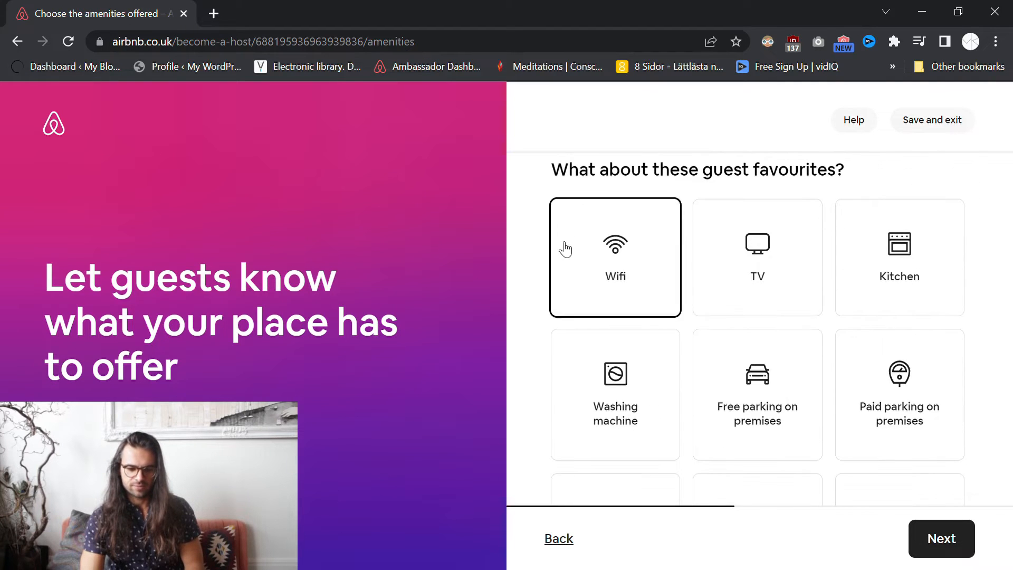
left_click(899, 269)
scroll(662, 266, "down", 3)
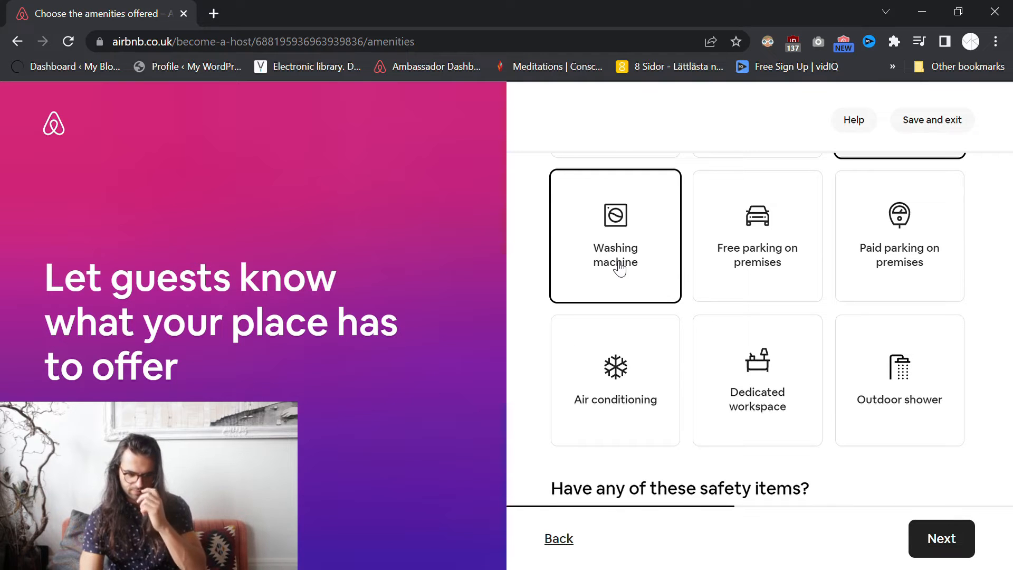
scroll(620, 269, "up", 1)
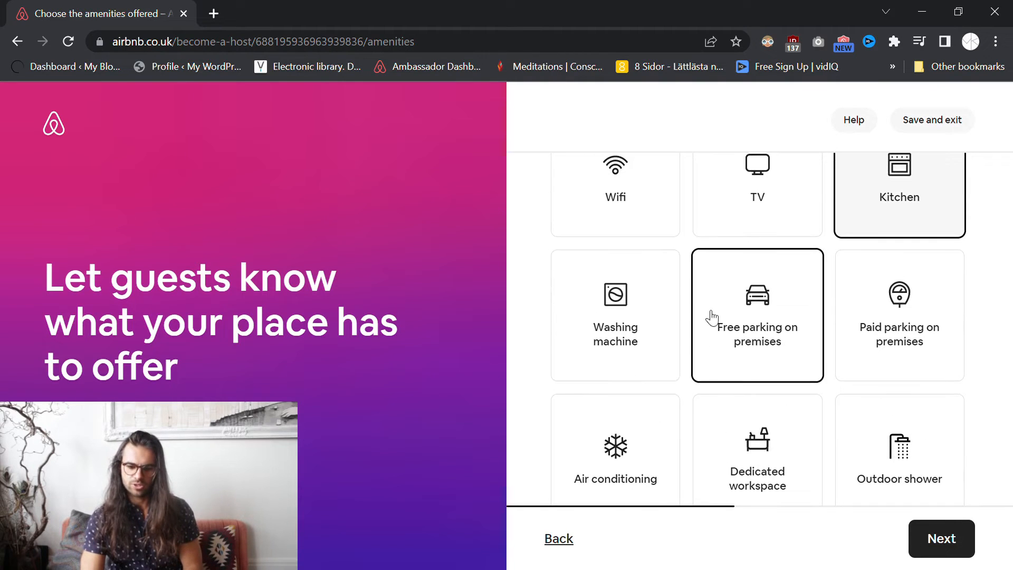
left_click(893, 322)
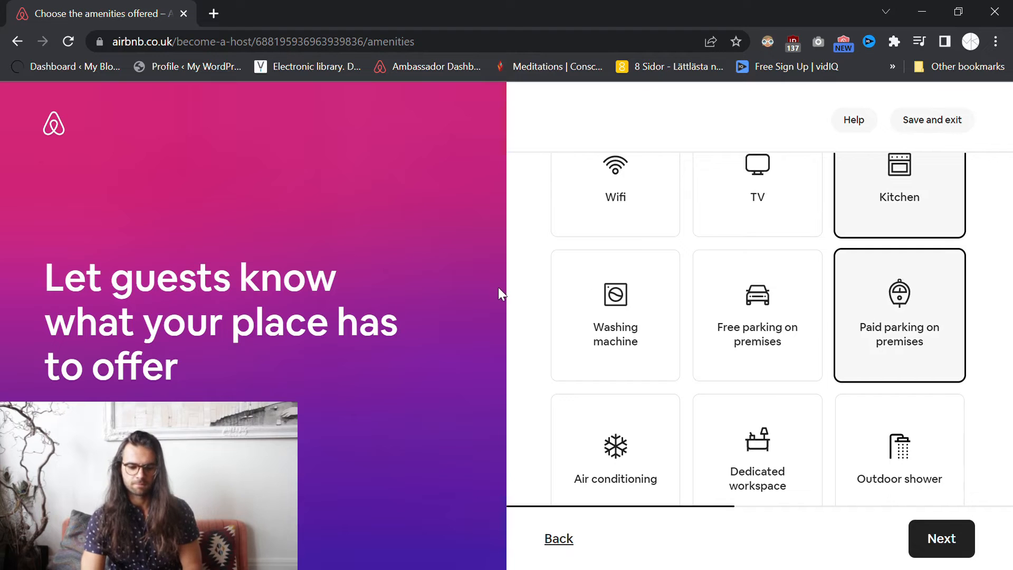
scroll(551, 295, "down", 1)
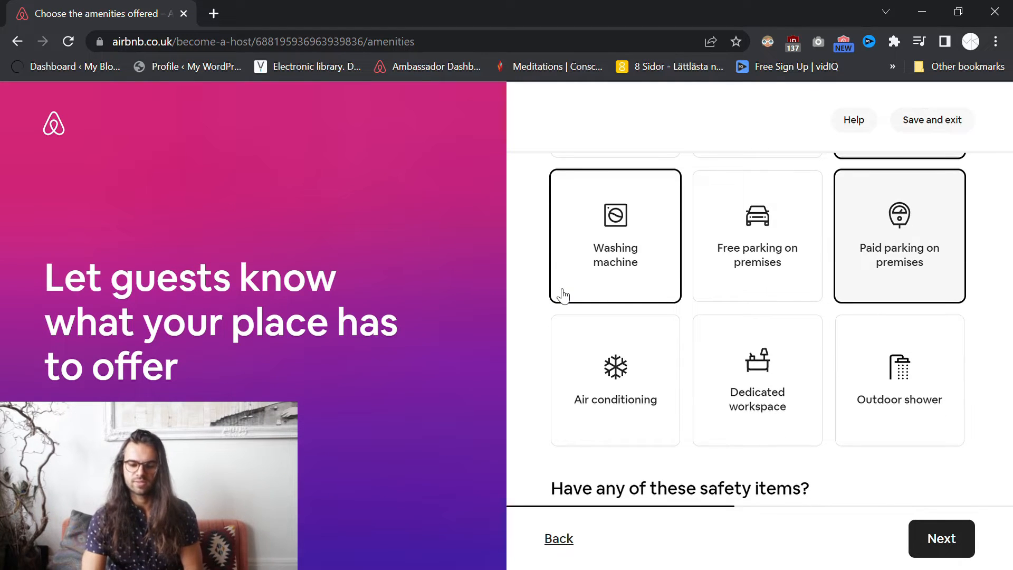
scroll(563, 296, "down", 1)
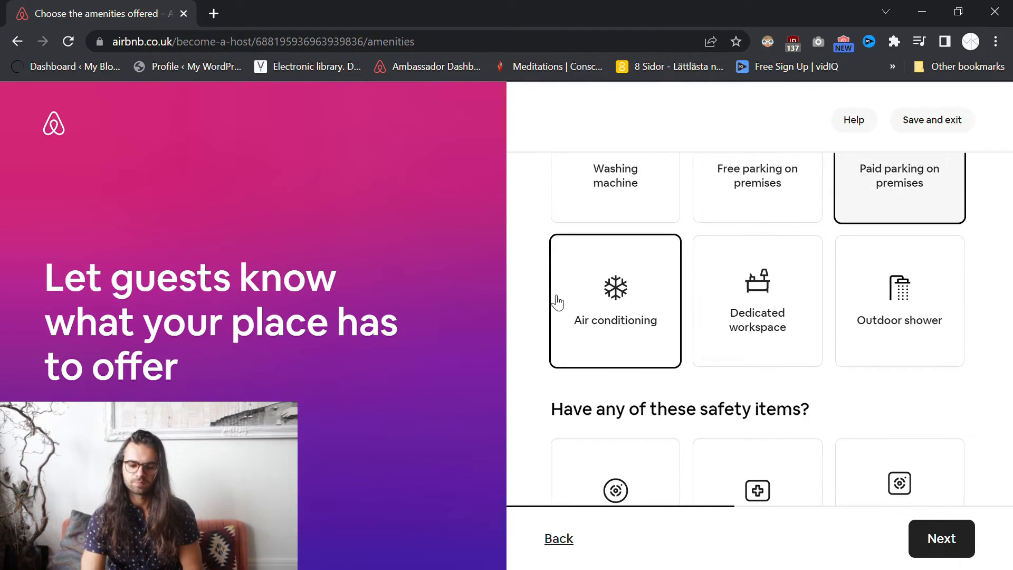
left_click(759, 304)
scroll(559, 293, "down", 3)
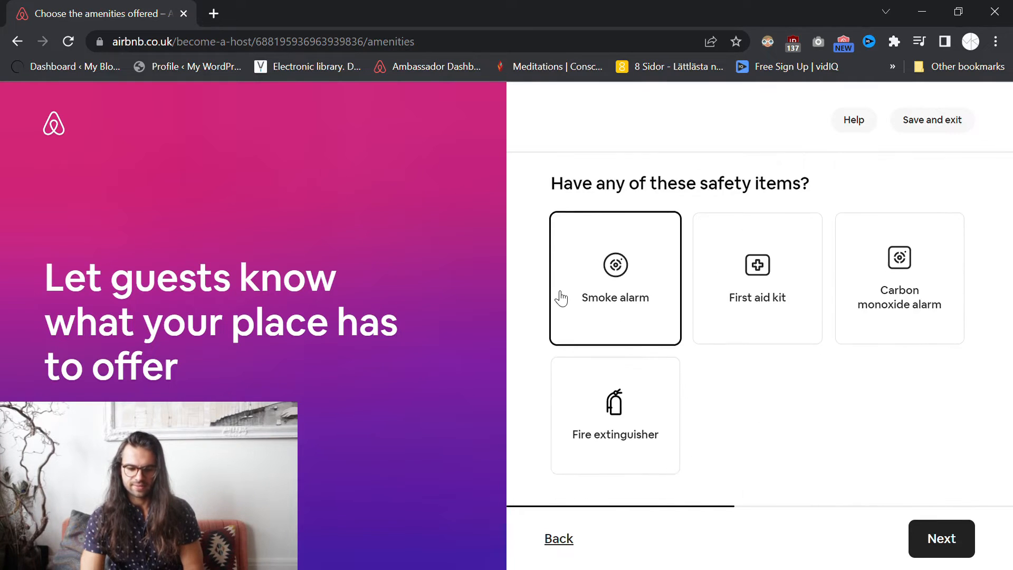
left_click(757, 285)
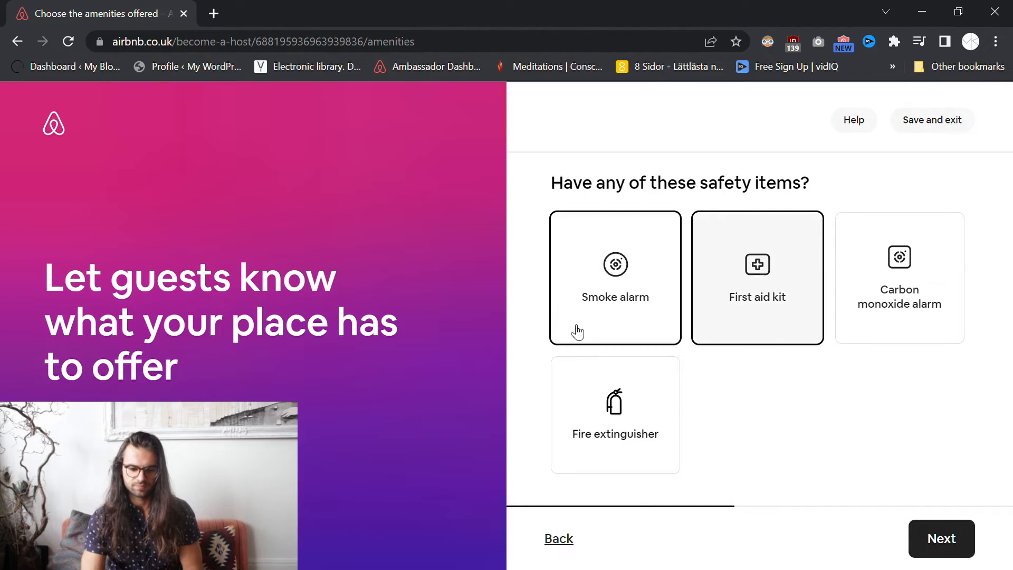
- Advance to the photos step and pause the side video
left_click(957, 539)
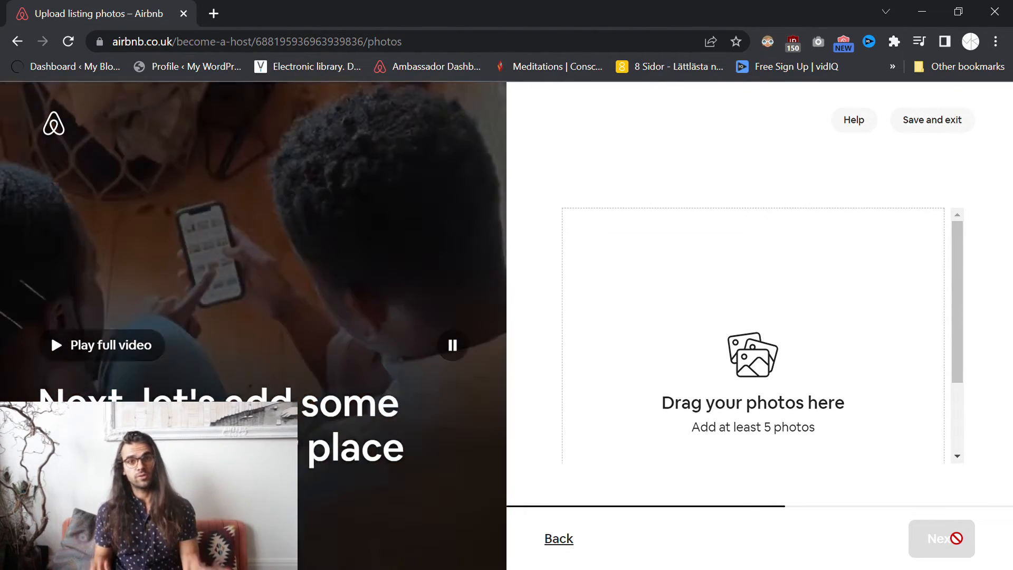
left_click(446, 333)
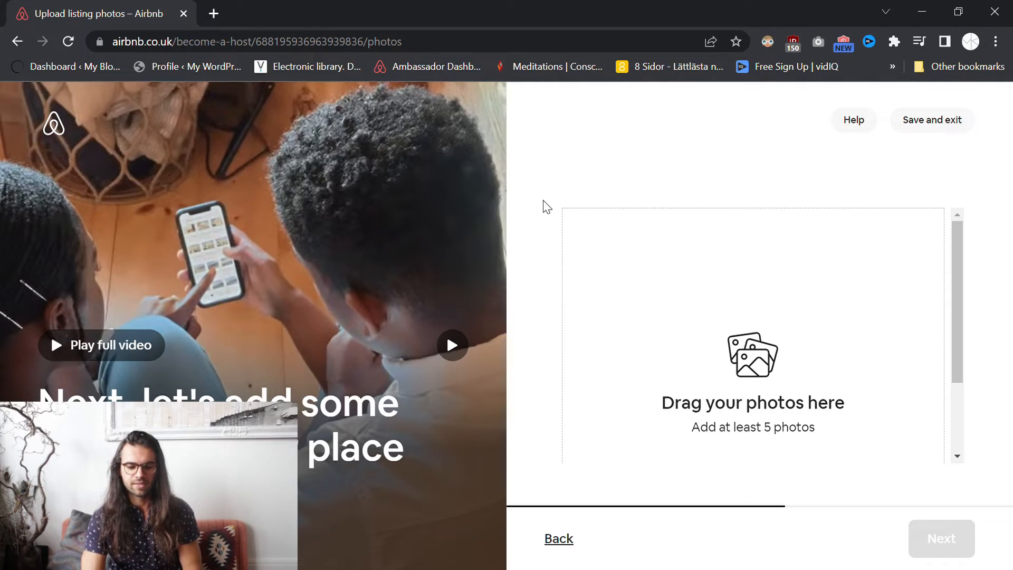
scroll(715, 342, "down", 2)
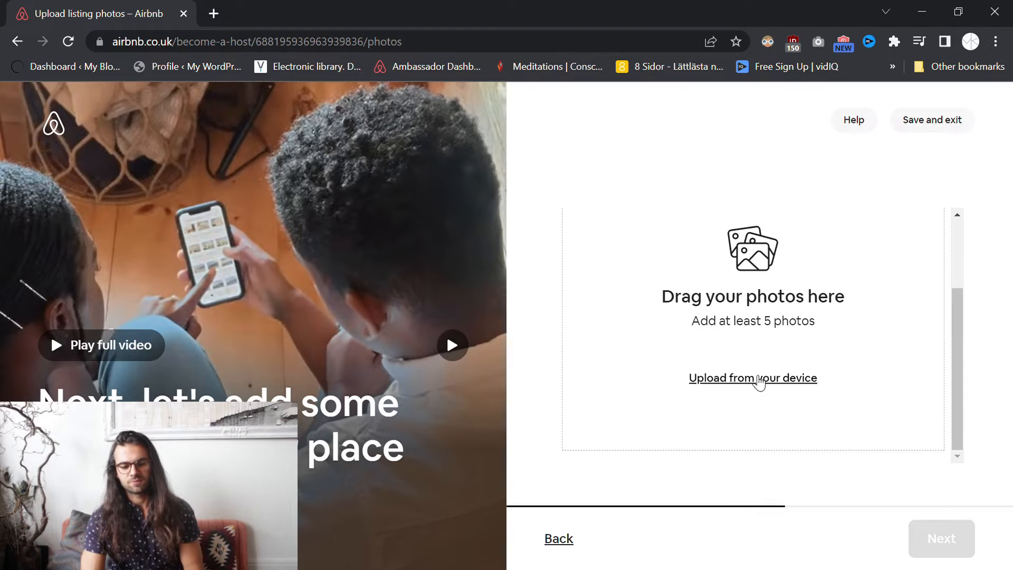
scroll(734, 342, "up", 2)
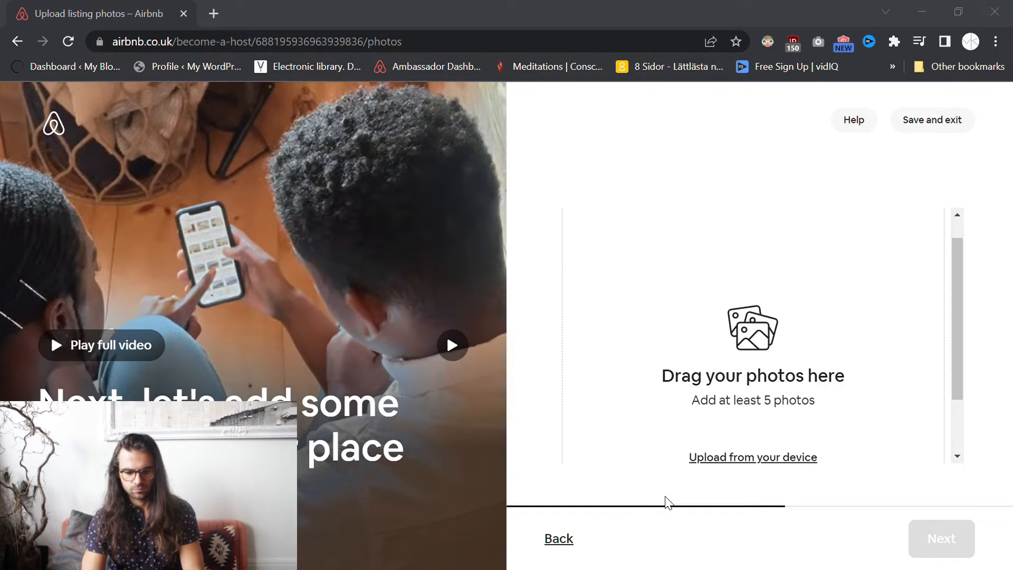
- Drop downloaded image files onto the upload area and dismiss the JPEG/PNG errors
left_click_drag(665, 496, 664, 492)
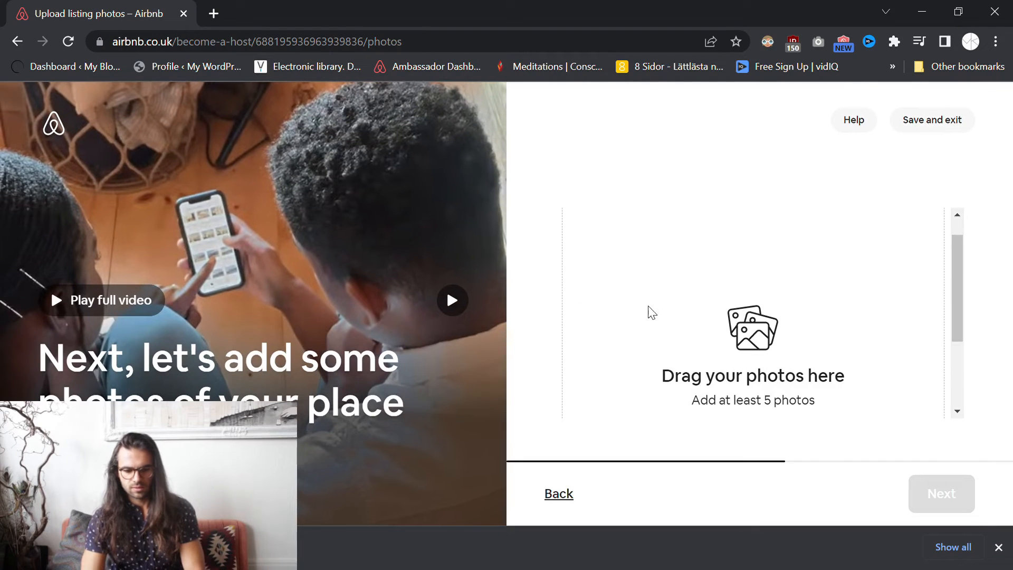
scroll(784, 327, "down", 2)
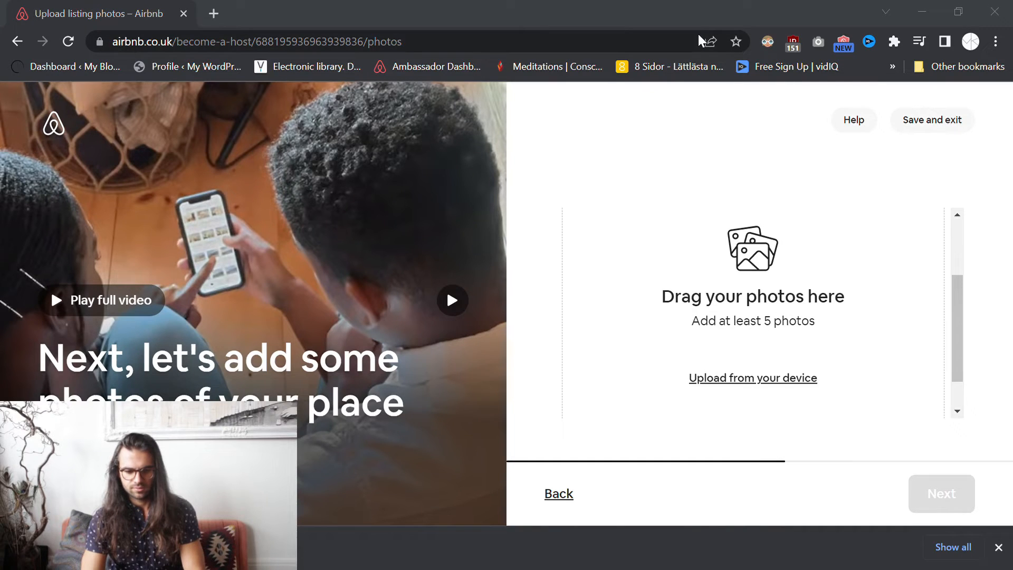
left_click_drag(225, 45, 769, 274)
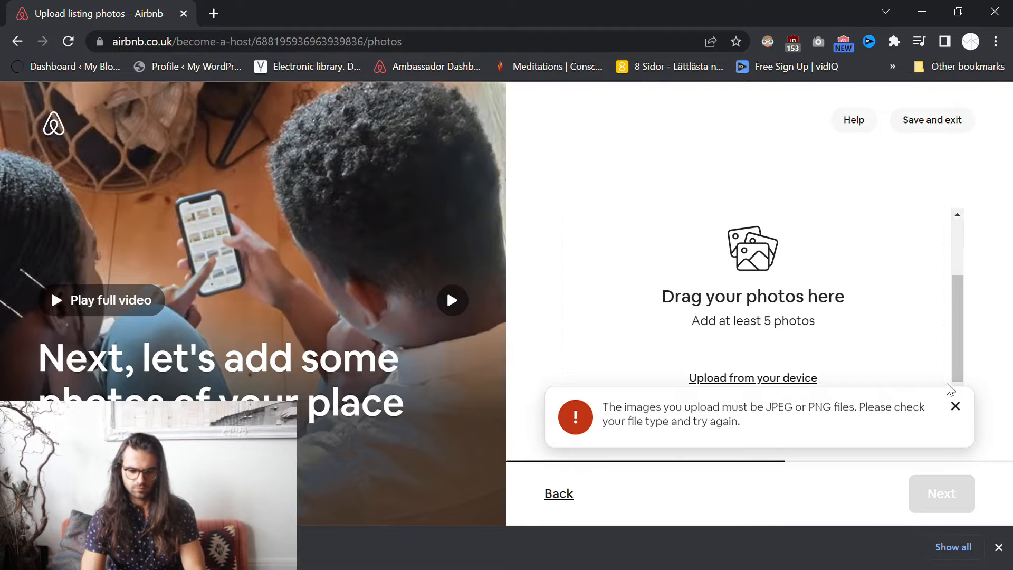
left_click(955, 406)
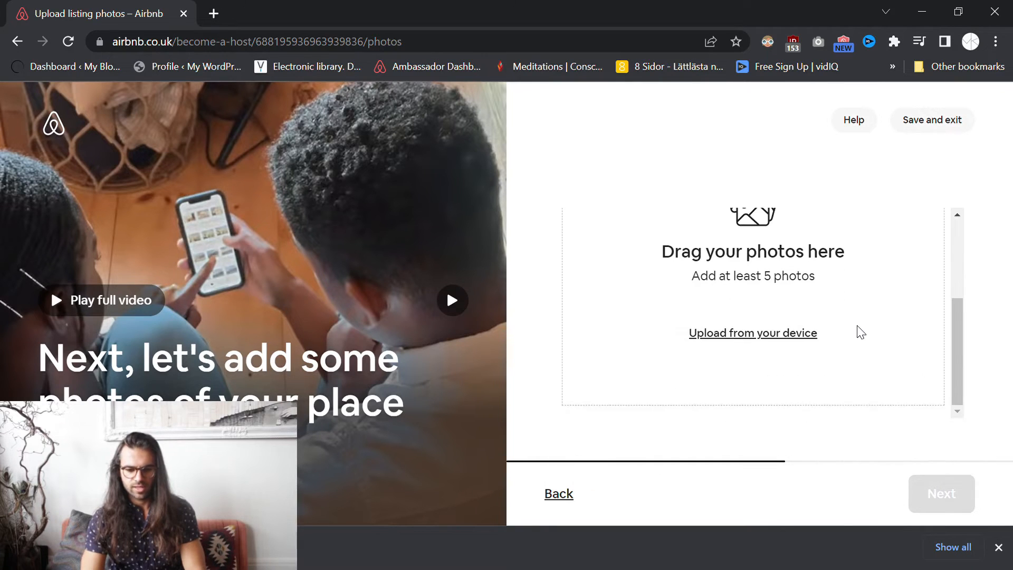
scroll(860, 333, "up", 3)
scroll(619, 333, "down", 3)
scroll(639, 328, "up", 3)
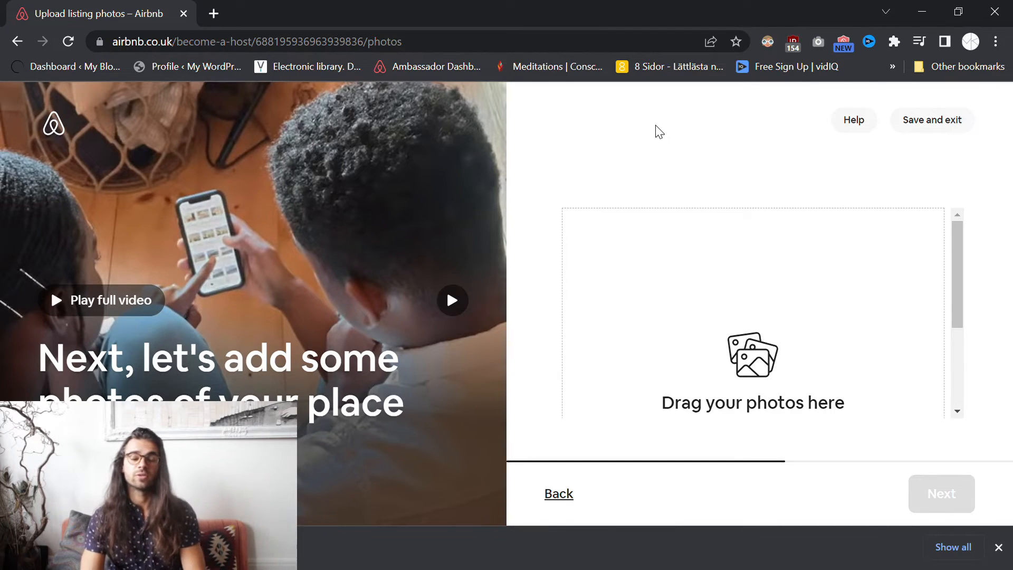
key("alt+Tab")
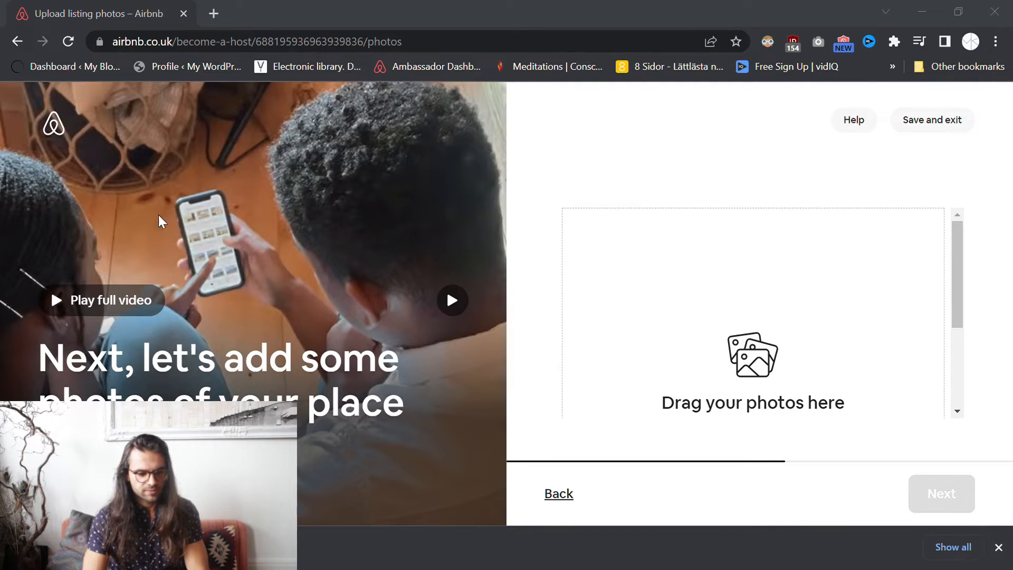
left_click_drag(168, 547, 719, 317)
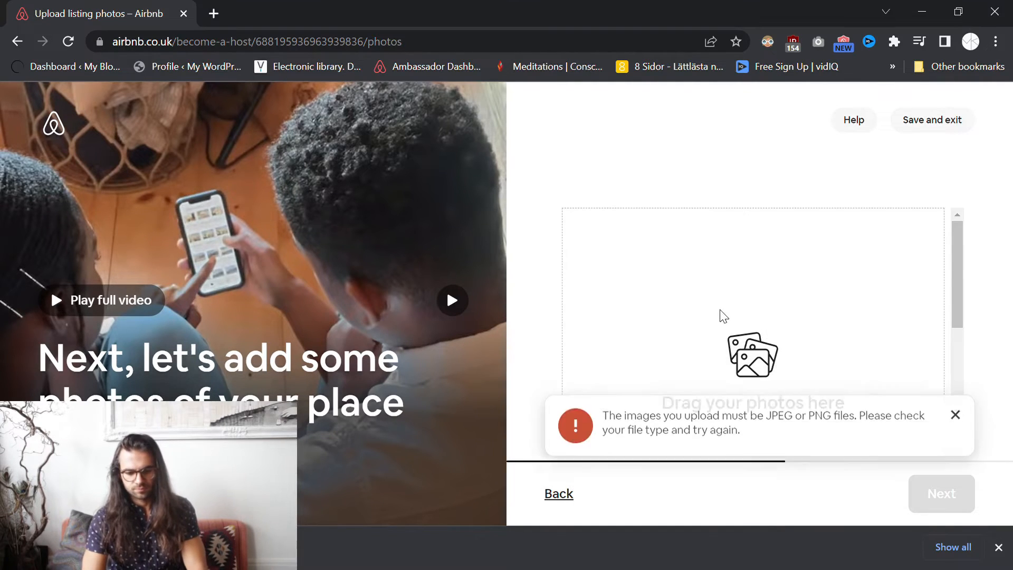
left_click(955, 406)
scroll(746, 323, "down", 3)
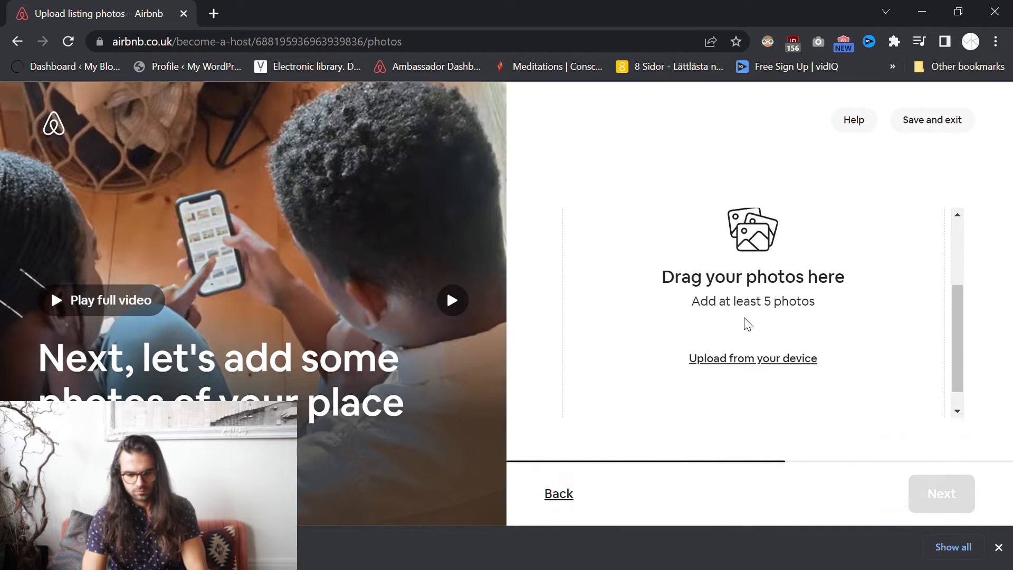
- Upload five JPEG apartment photos from the device, then close Chrome's downloads bar
left_click(751, 333)
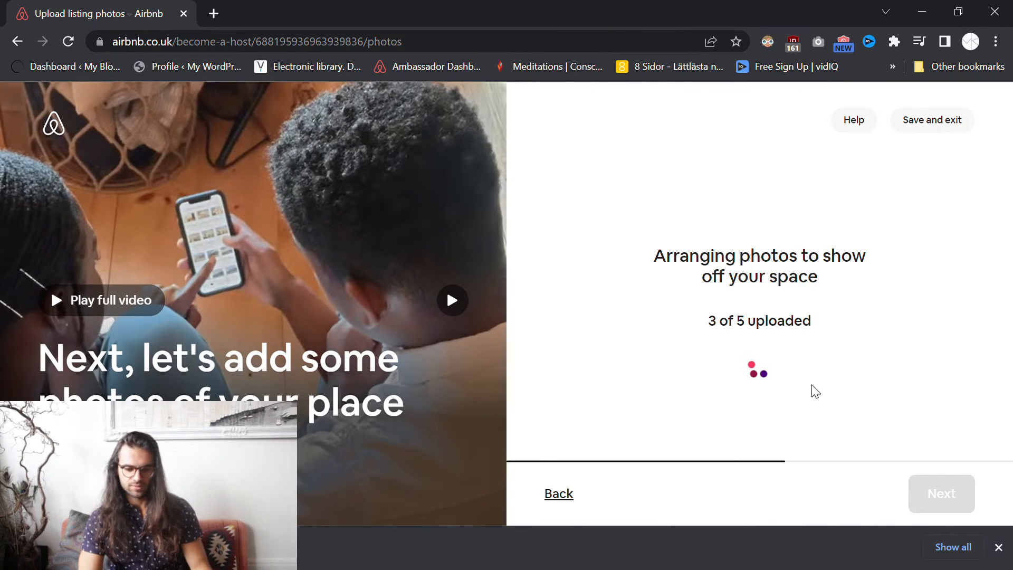
left_click(998, 547)
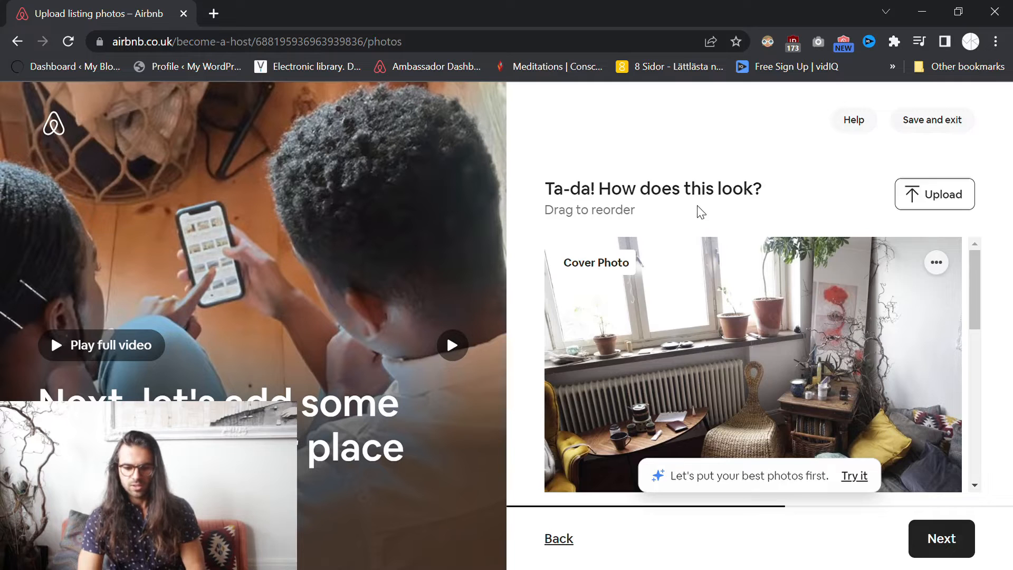
- Review all five uploaded photos, then open the cover photo's '...' options
scroll(820, 287, "down", 8)
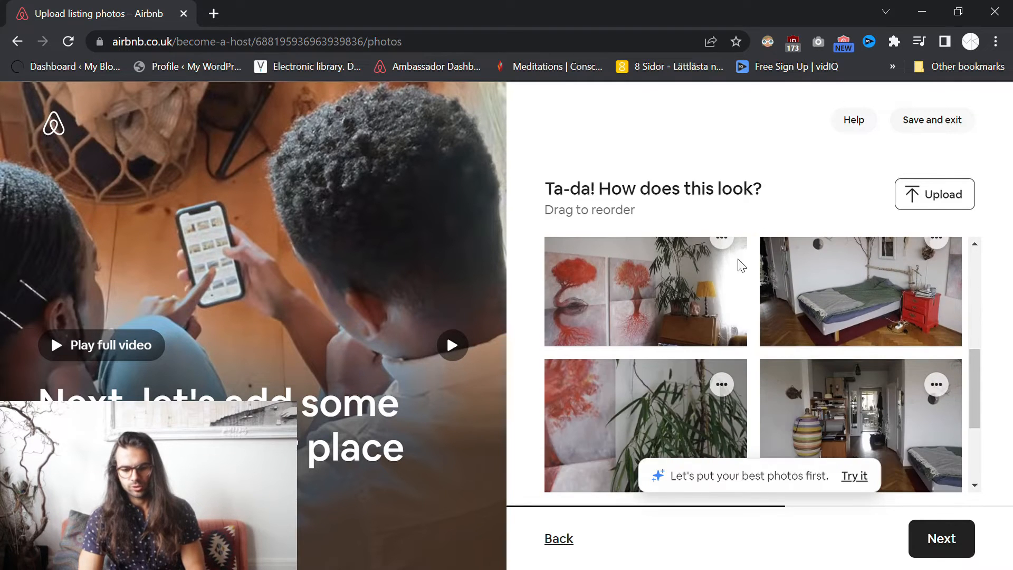
scroll(767, 312, "up", 1)
scroll(801, 311, "up", 2)
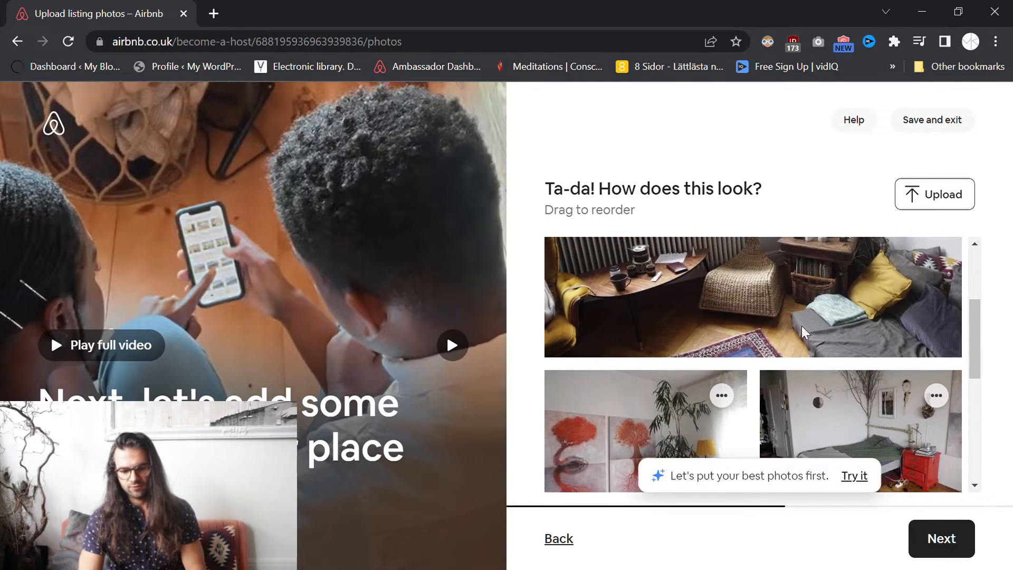
scroll(765, 333, "down", 4)
scroll(696, 338, "up", 3)
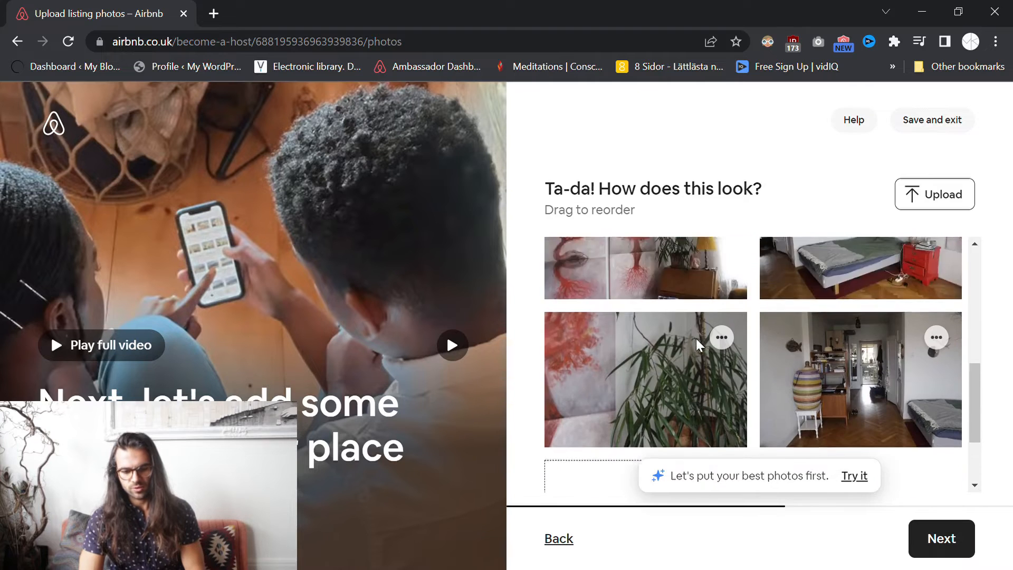
left_click_drag(713, 302, 778, 362)
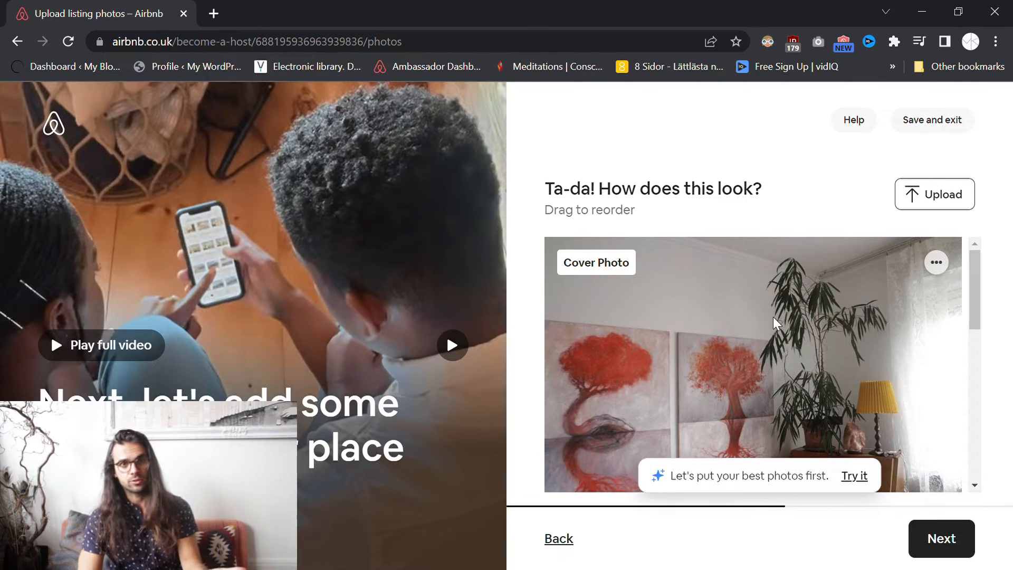
scroll(773, 316, "down", 3)
scroll(779, 333, "down", 4)
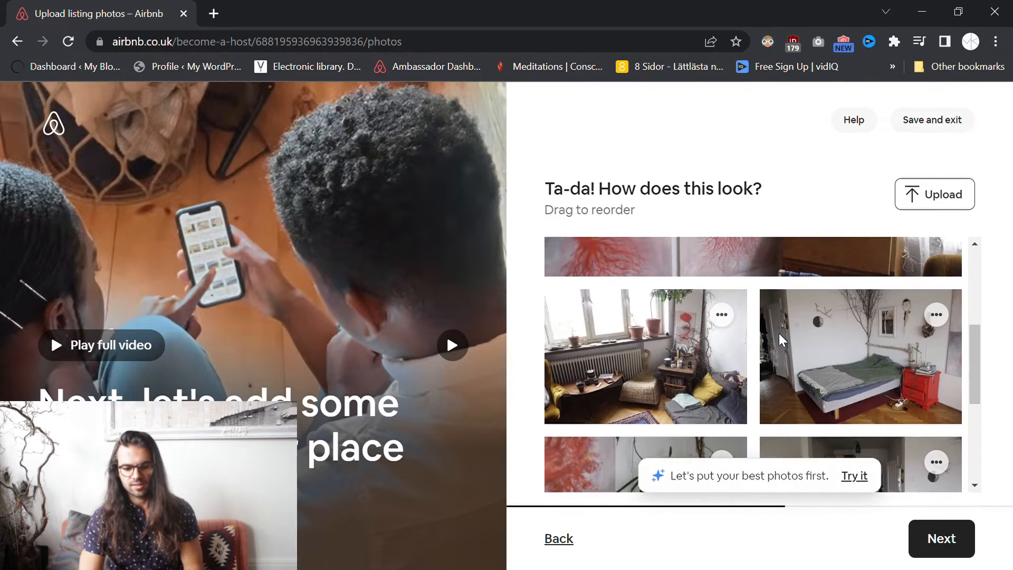
scroll(615, 334, "up", 3)
left_click_drag(650, 394, 734, 306)
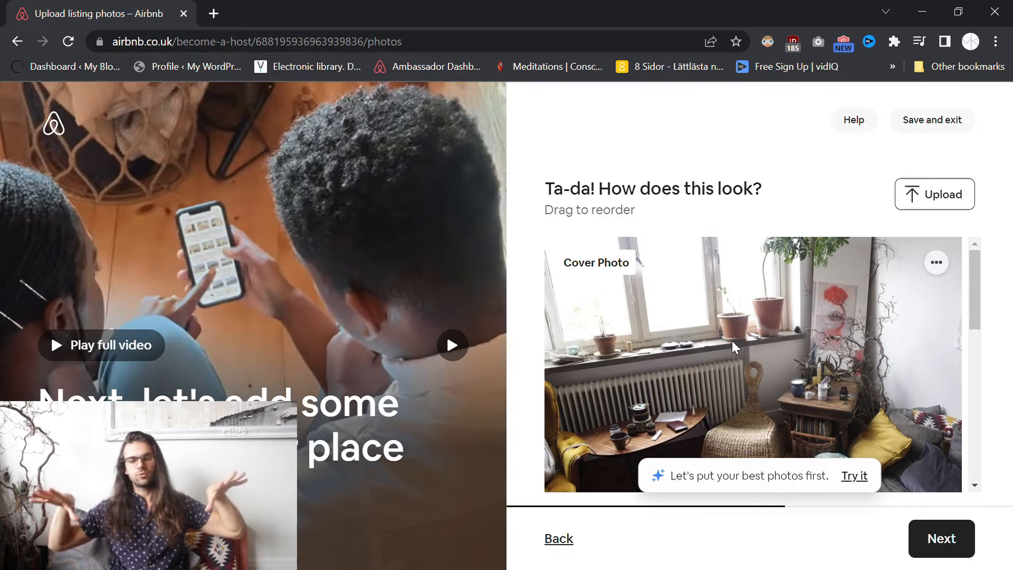
scroll(783, 315, "down", 1)
scroll(783, 314, "up", 1)
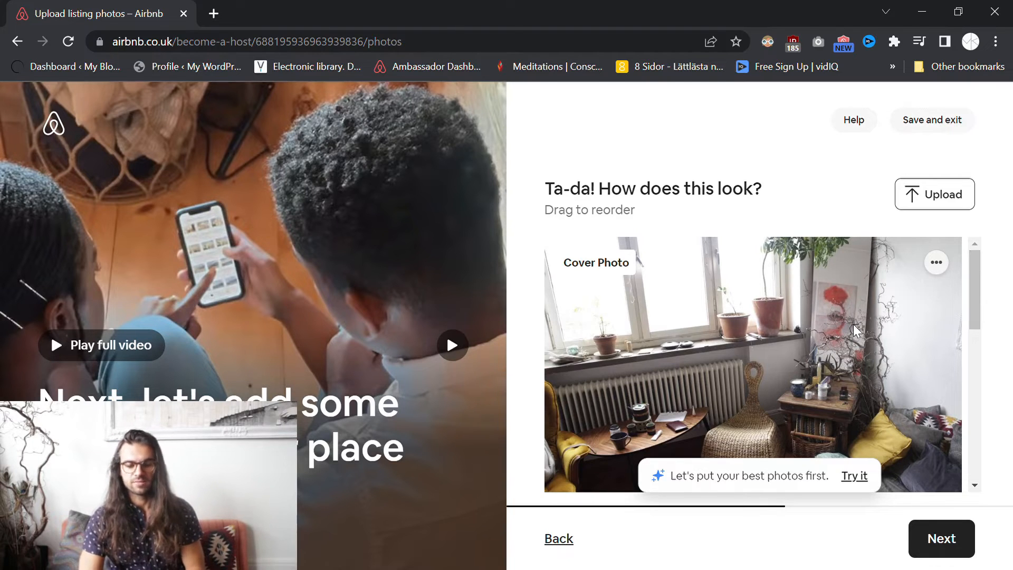
left_click_drag(974, 293, 973, 430)
scroll(638, 356, "up", 10)
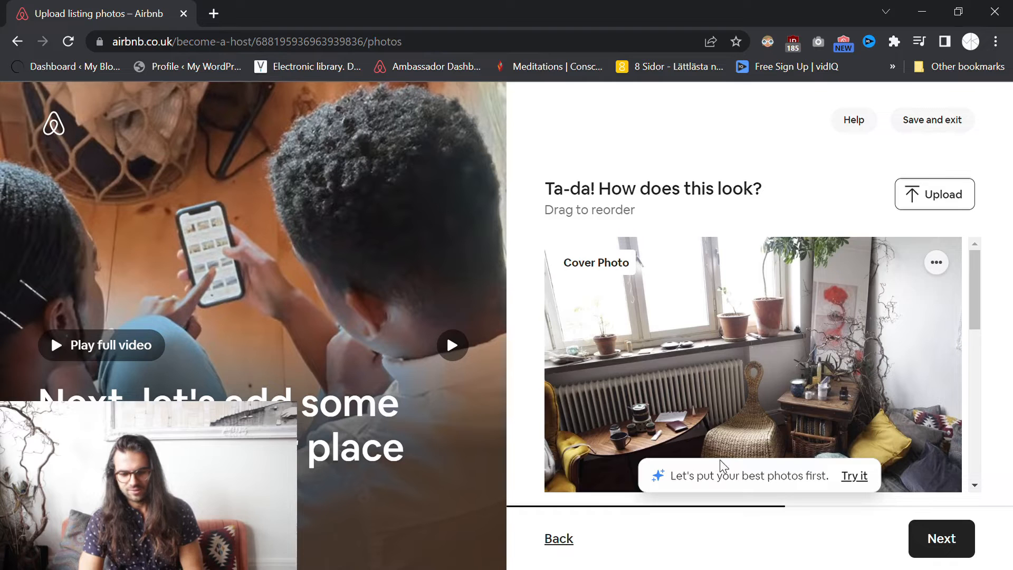
scroll(974, 297, "down", 1)
left_click_drag(973, 295, 978, 431)
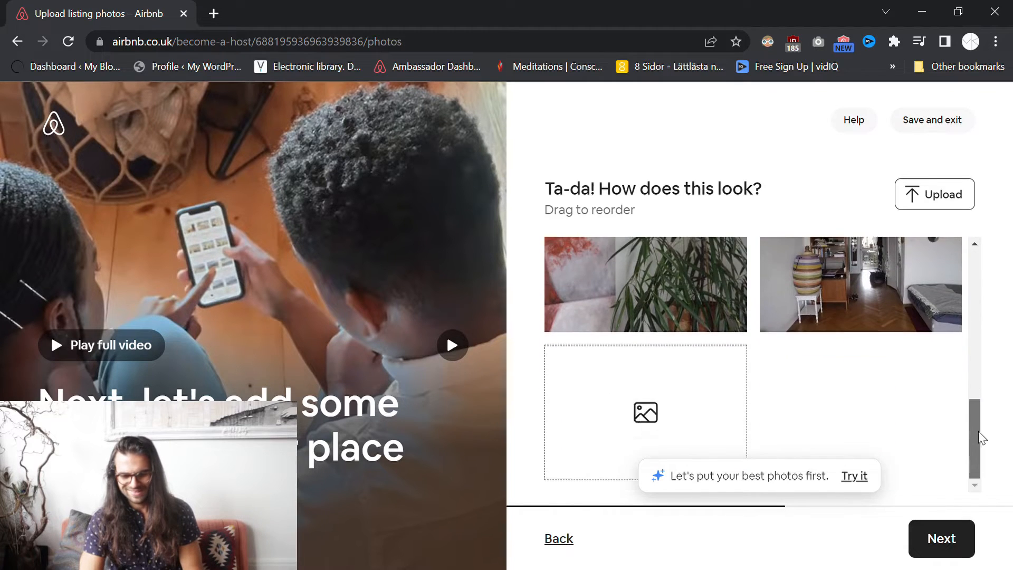
scroll(966, 442, "up", 5)
scroll(793, 335, "down", 4)
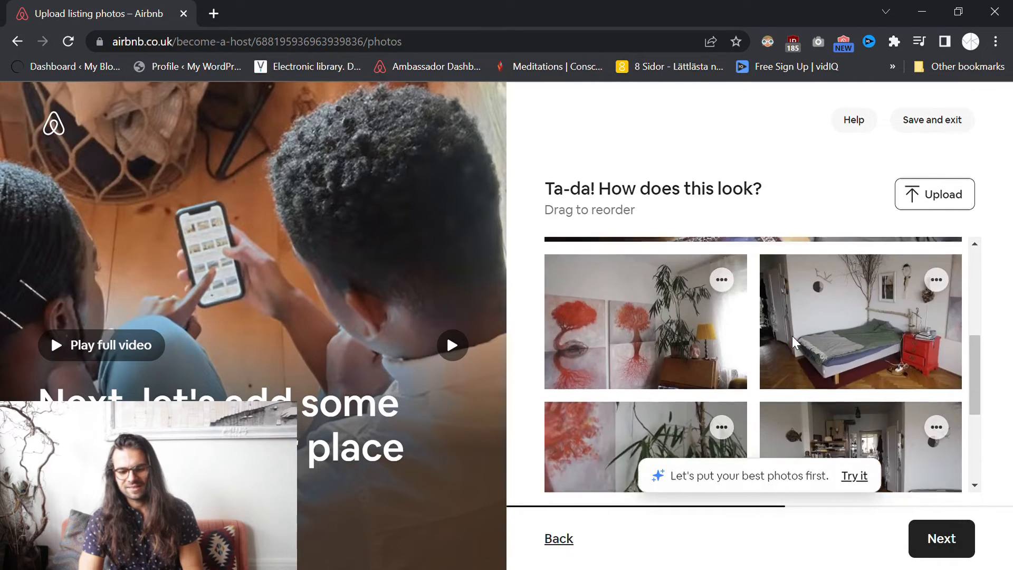
scroll(791, 337, "up", 8)
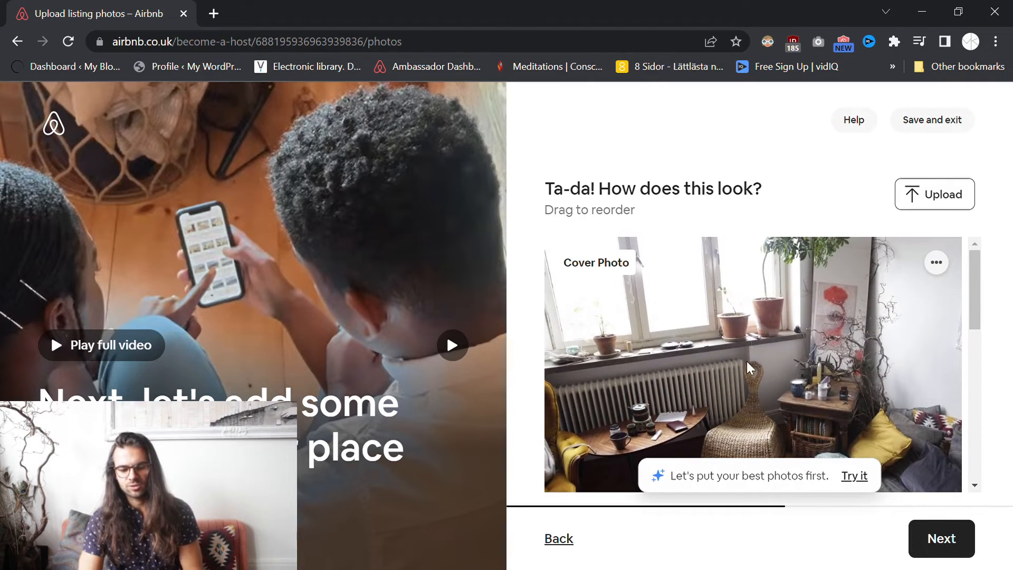
left_click(937, 263)
- Edit the cover photo and save the caption 'Here is this tiny cozy corner of mine.'
left_click(872, 303)
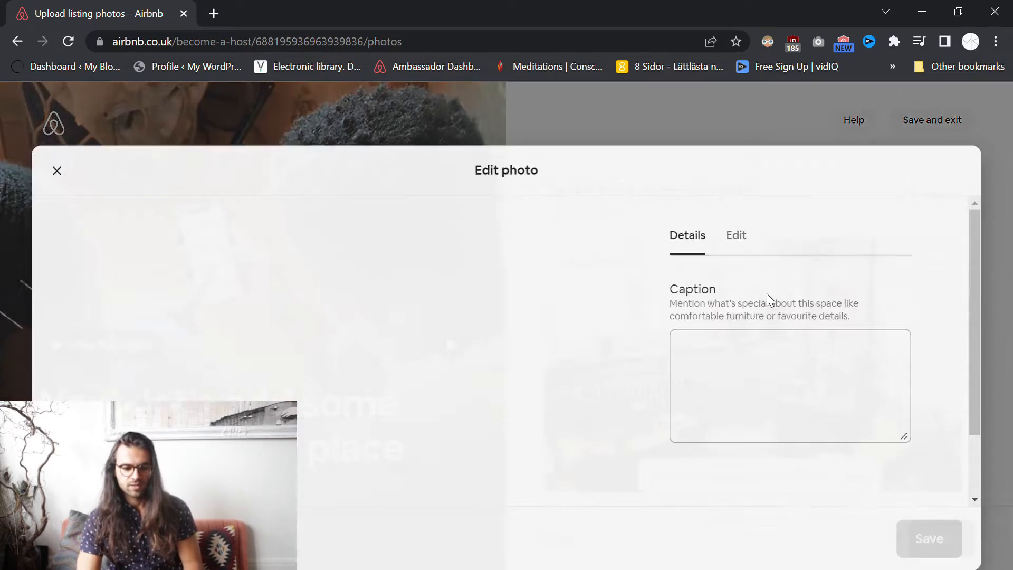
left_click(749, 323)
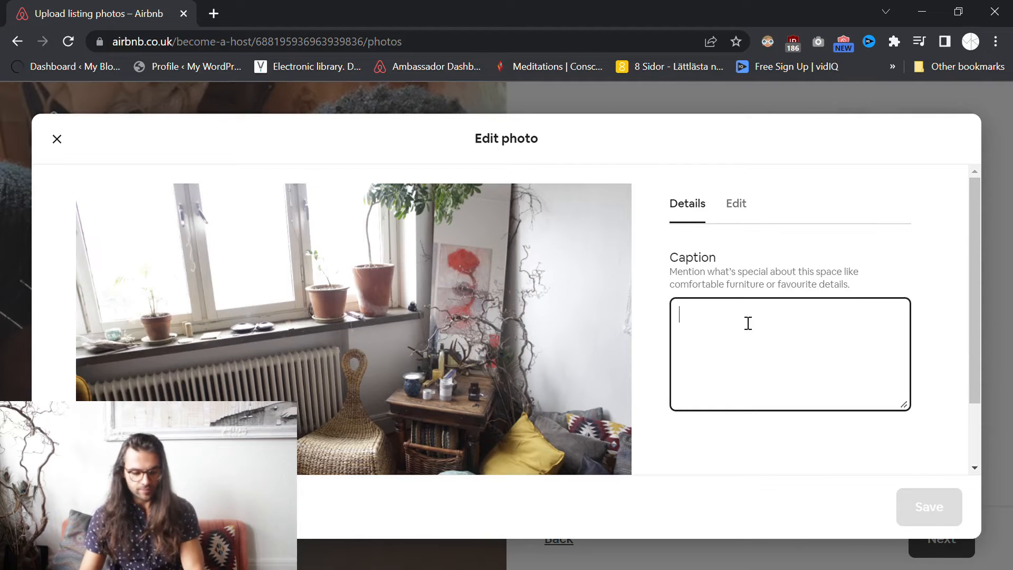
type("Here is ")
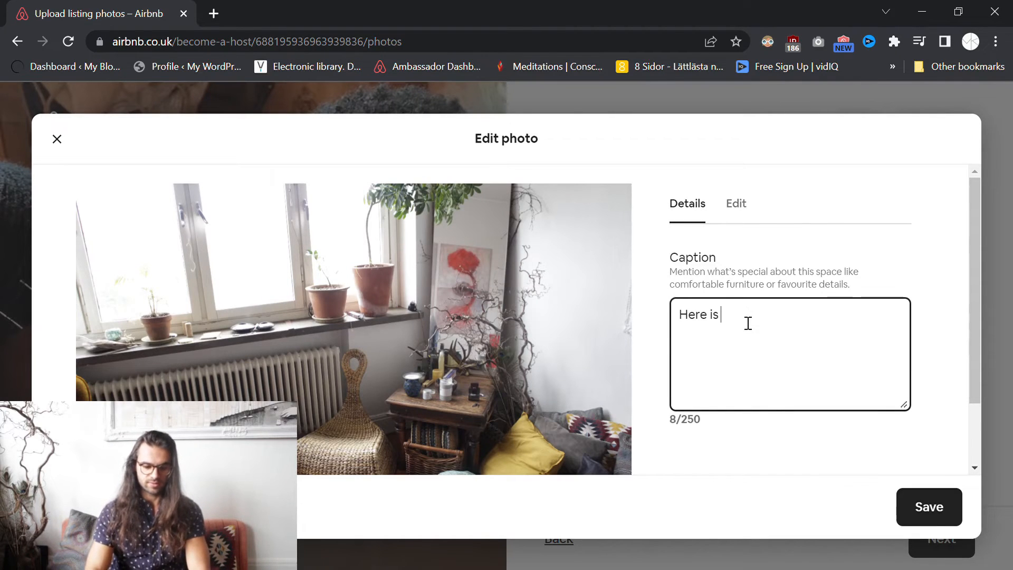
type("this tony")
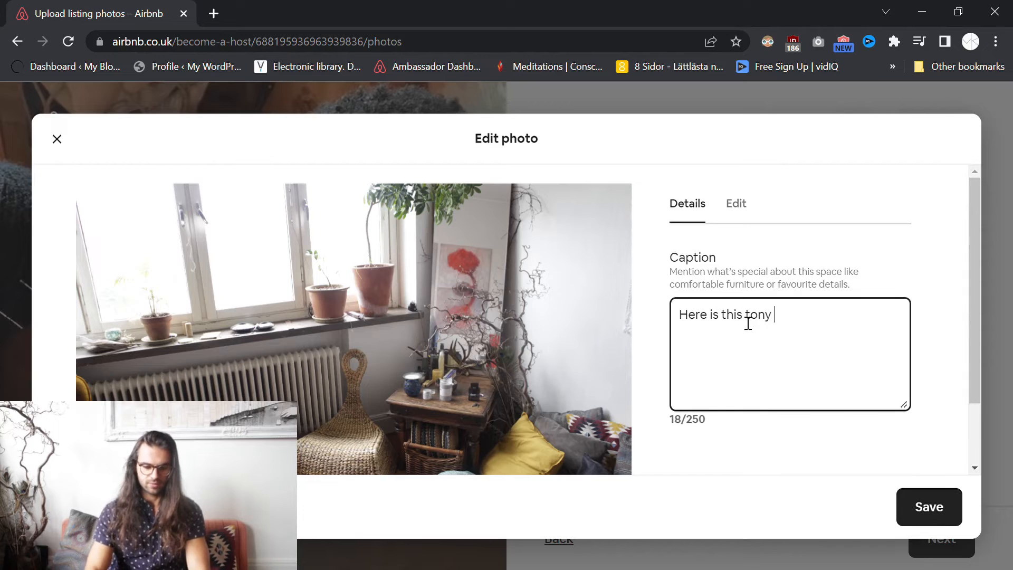
double_click(748, 323)
type("tiy")
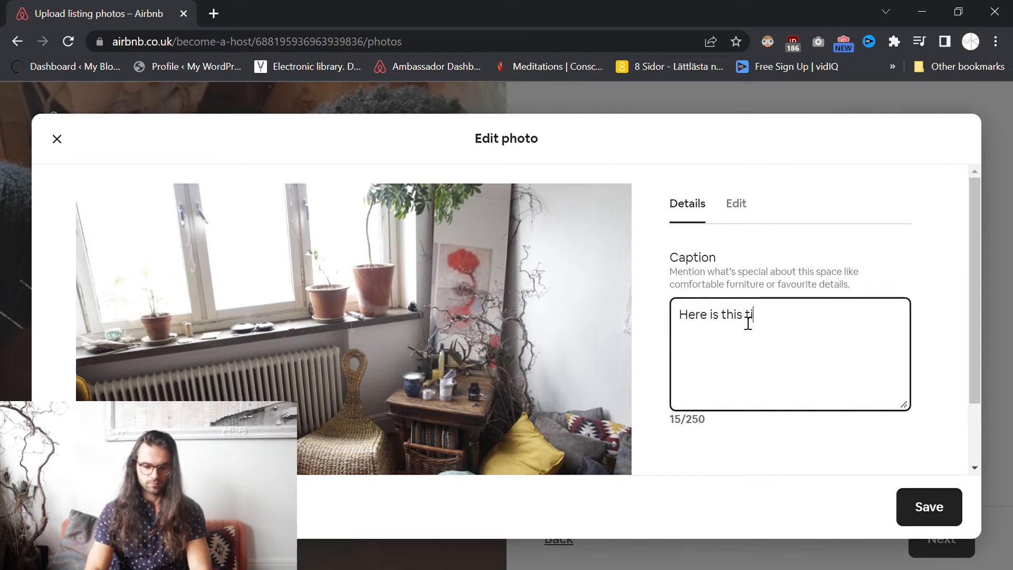
key("BackSpace")
key("BackSpace")
type("ny co")
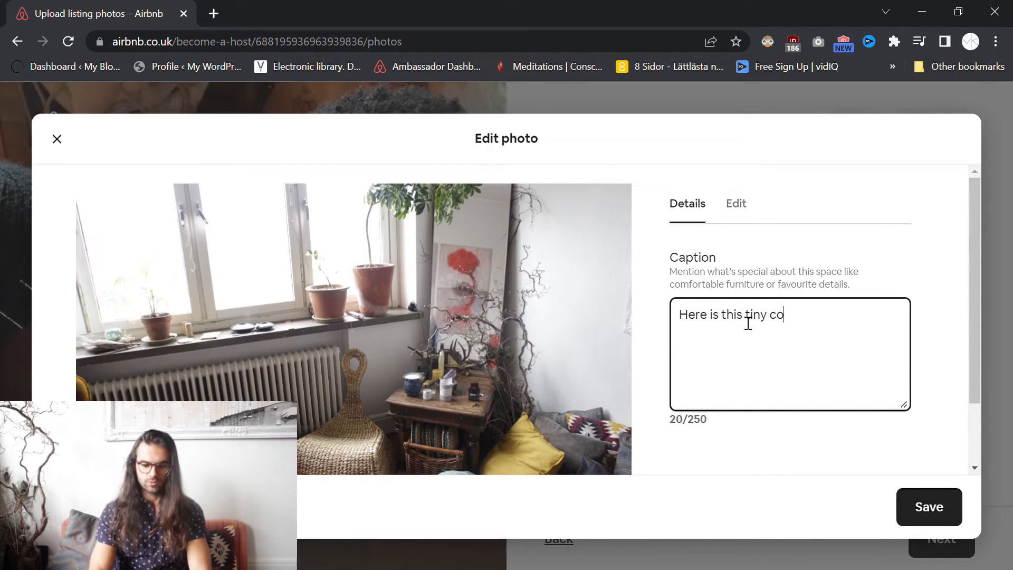
type("zy corner ")
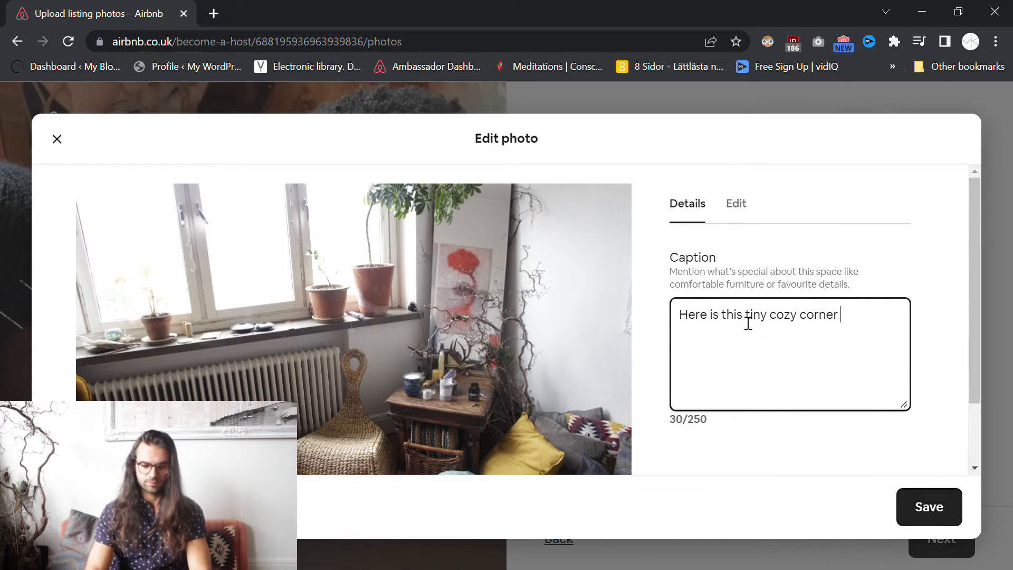
type("of mine.")
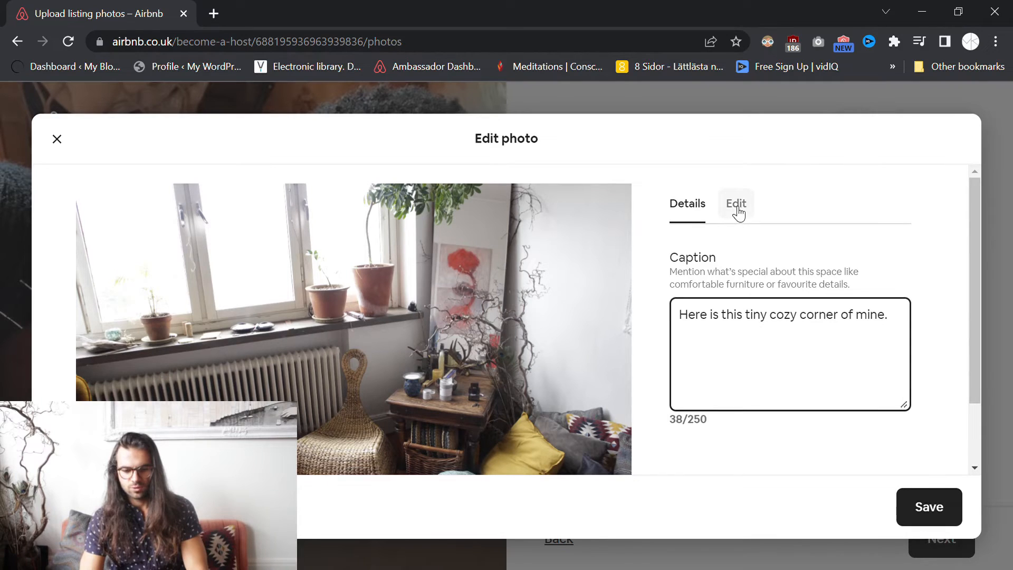
left_click(940, 510)
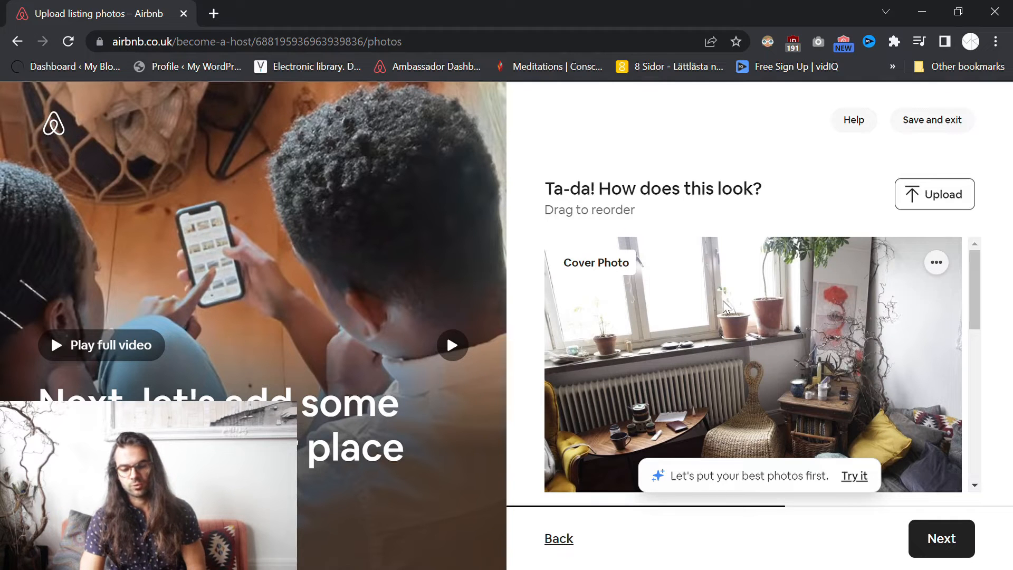
- Open the cover photo's Edit photo dialog again from its '...' menu
left_click(936, 264)
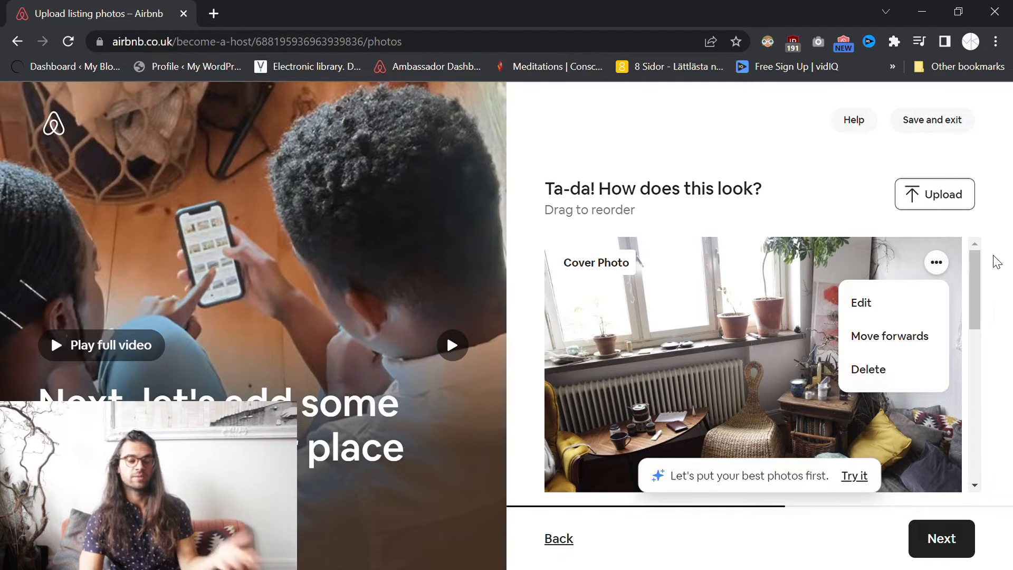
left_click(886, 296)
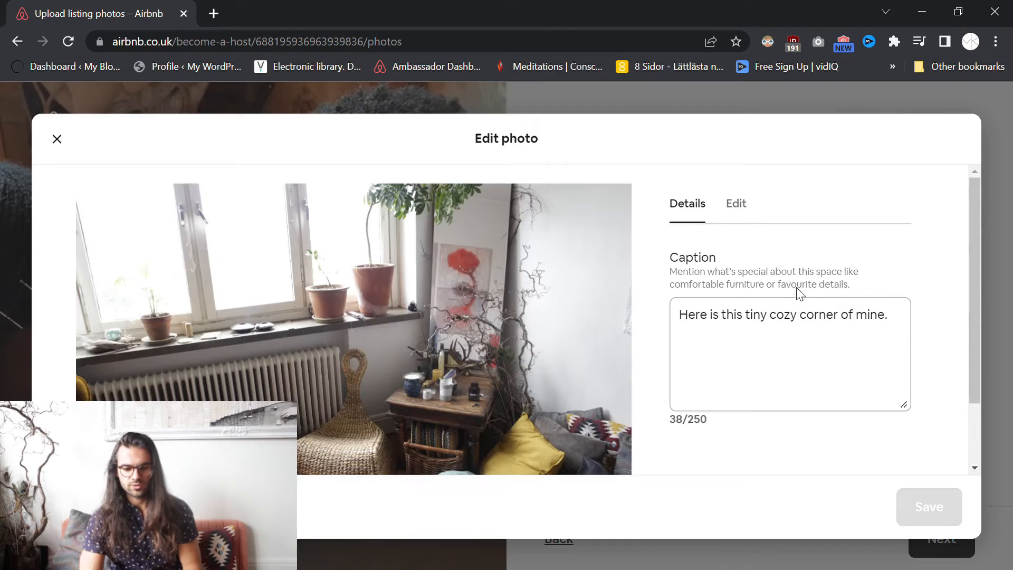
- Turn on Enhance photo, lower Contrast, slightly reduce Brightness, and save the adjustments
left_click(736, 204)
left_click(893, 266)
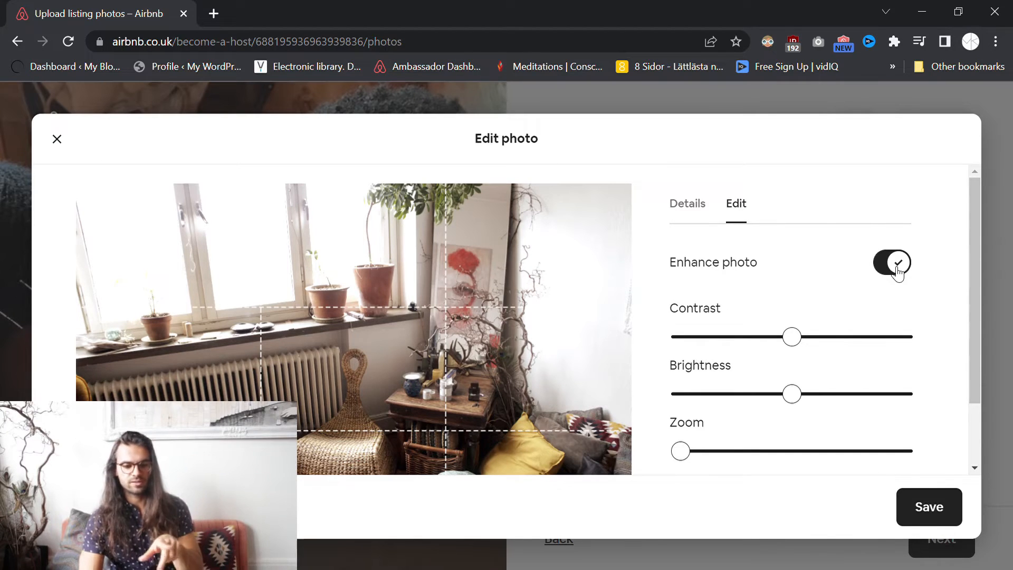
left_click(897, 266)
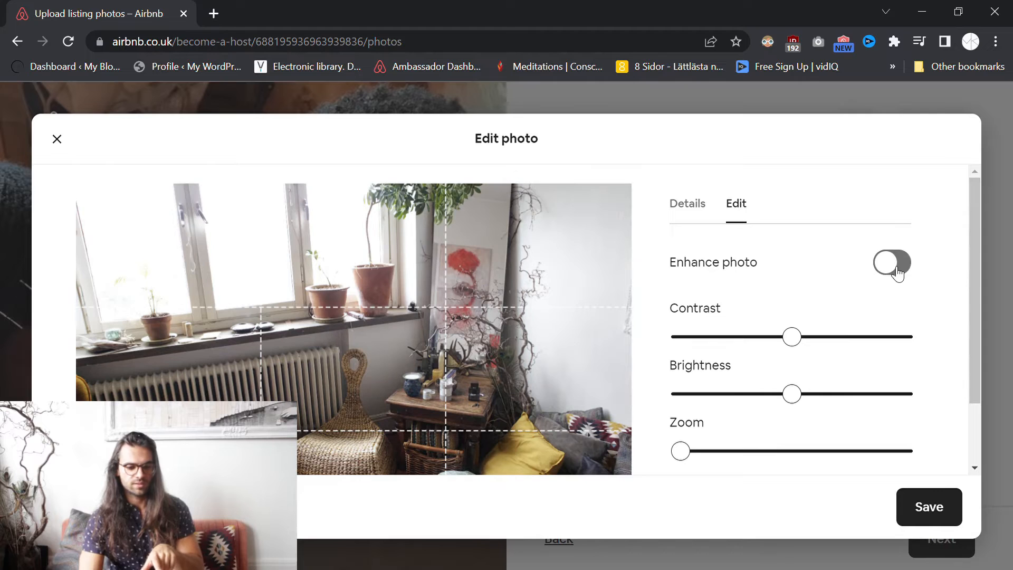
left_click(898, 272)
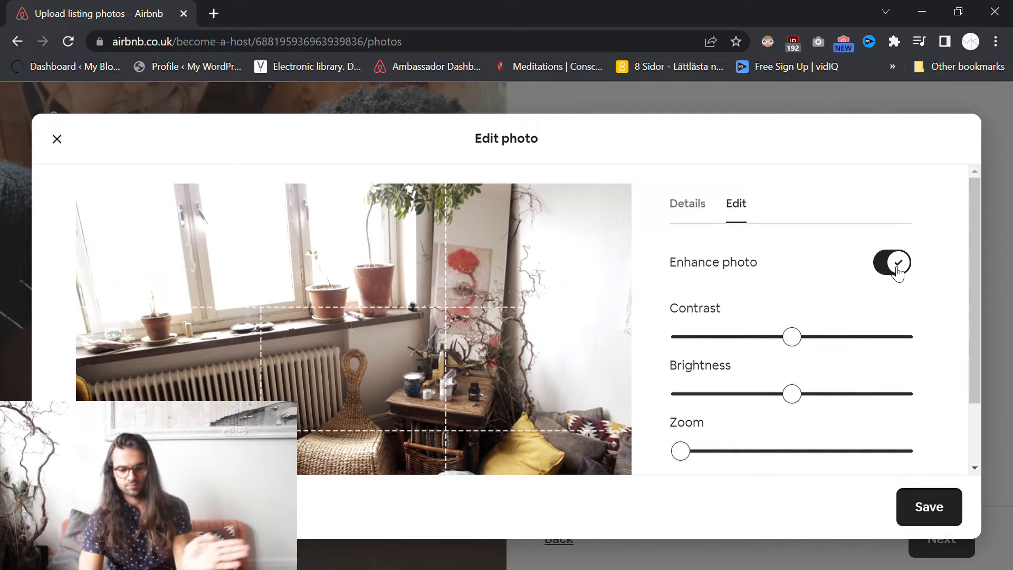
left_click_drag(797, 338, 752, 344)
mouse_move(791, 394)
left_mouse_down()
mouse_move(820, 395)
mouse_move(765, 394)
mouse_move(779, 396)
left_mouse_up()
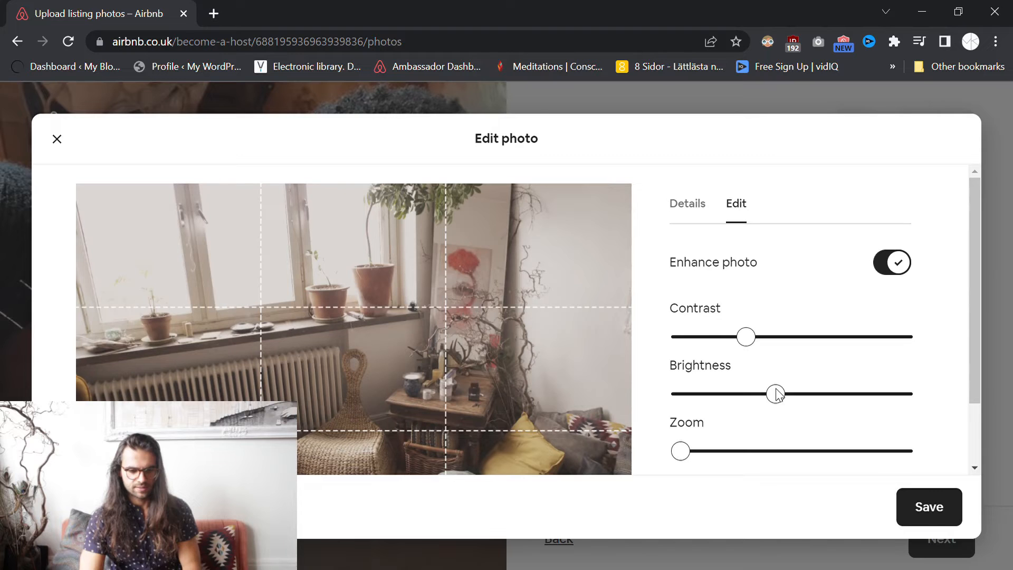
mouse_move(681, 451)
left_mouse_down()
mouse_move(762, 452)
mouse_move(679, 451)
left_mouse_up()
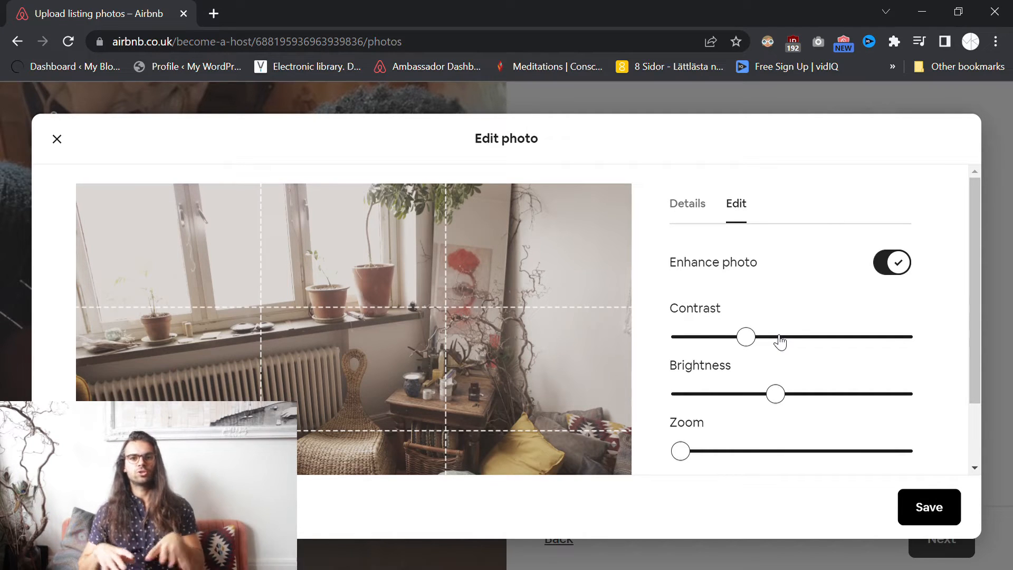
left_click(900, 502)
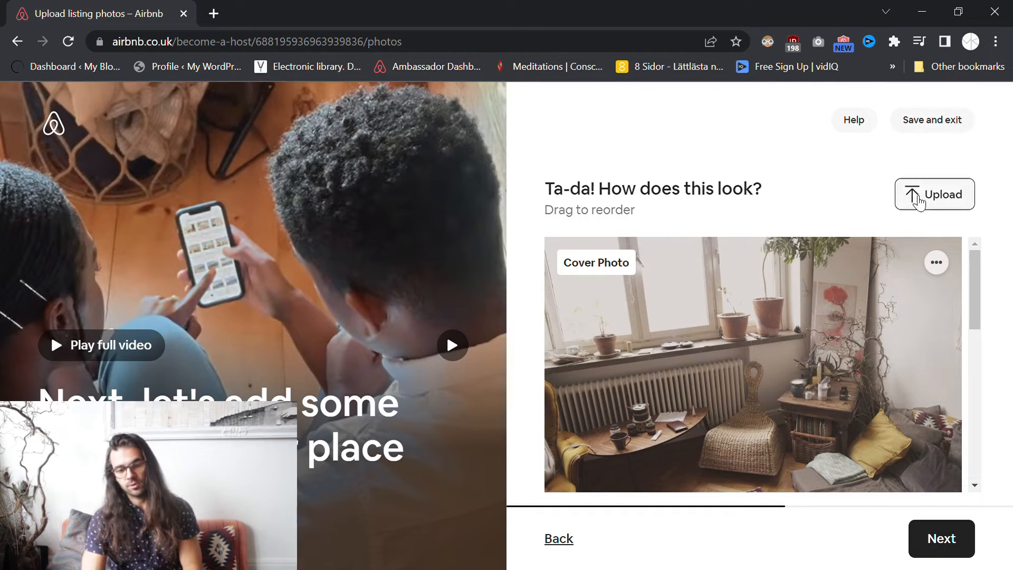
- Proceed from the photos step to the 'Create your title' step
left_click(941, 542)
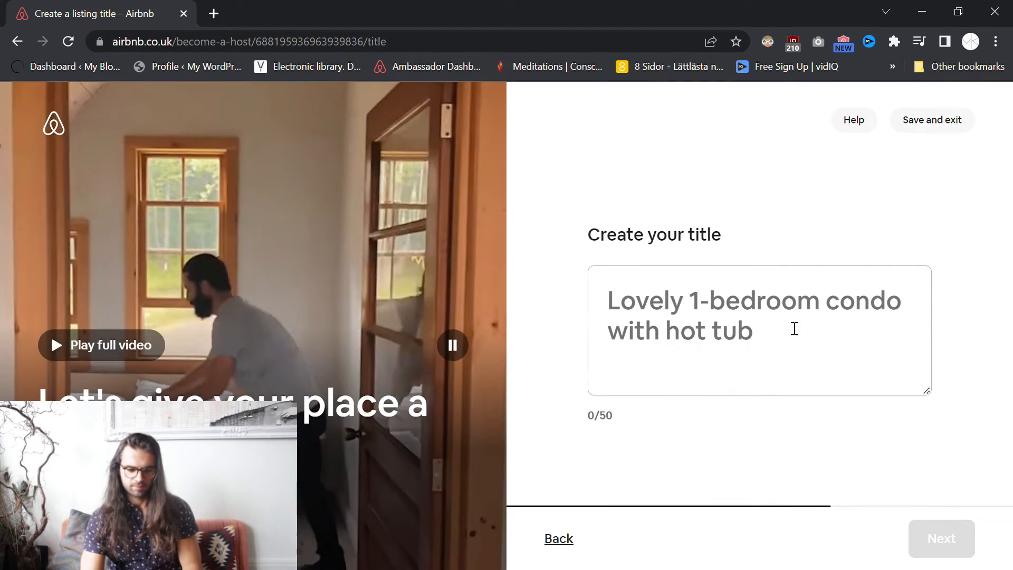
- Enter the title 'A cozy apartment in the heart of Malmö' and continue
left_click(795, 329)
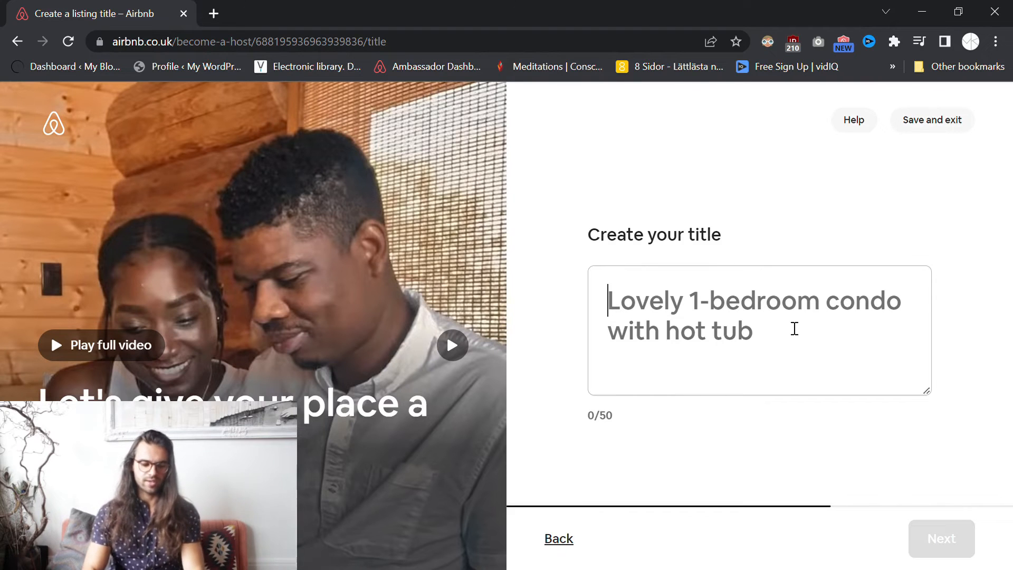
type("A vozy")
key("BackSpace")
key("BackSpace")
key("BackSpace")
key("BackSpace")
type("cozy ")
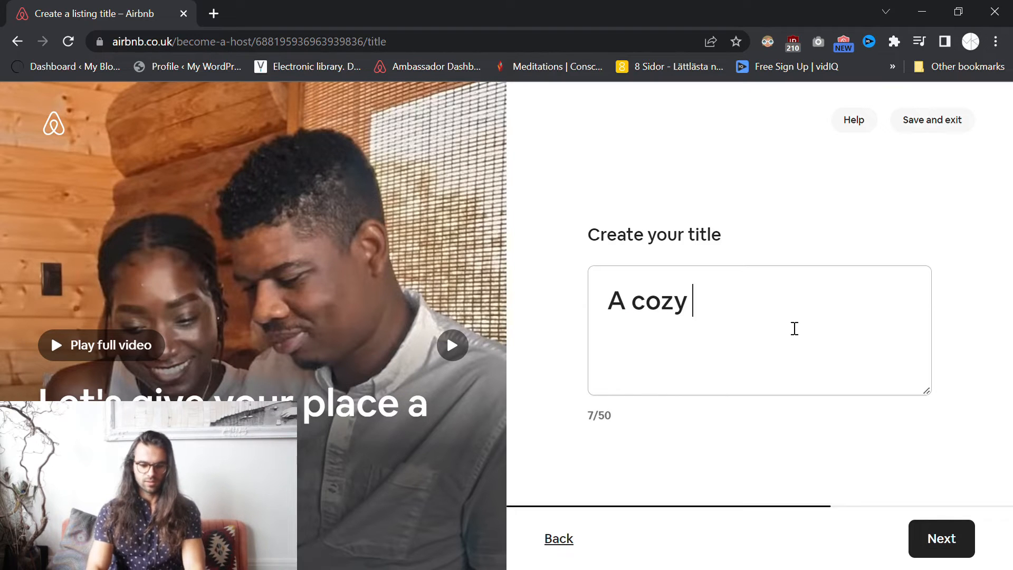
type("apartment ")
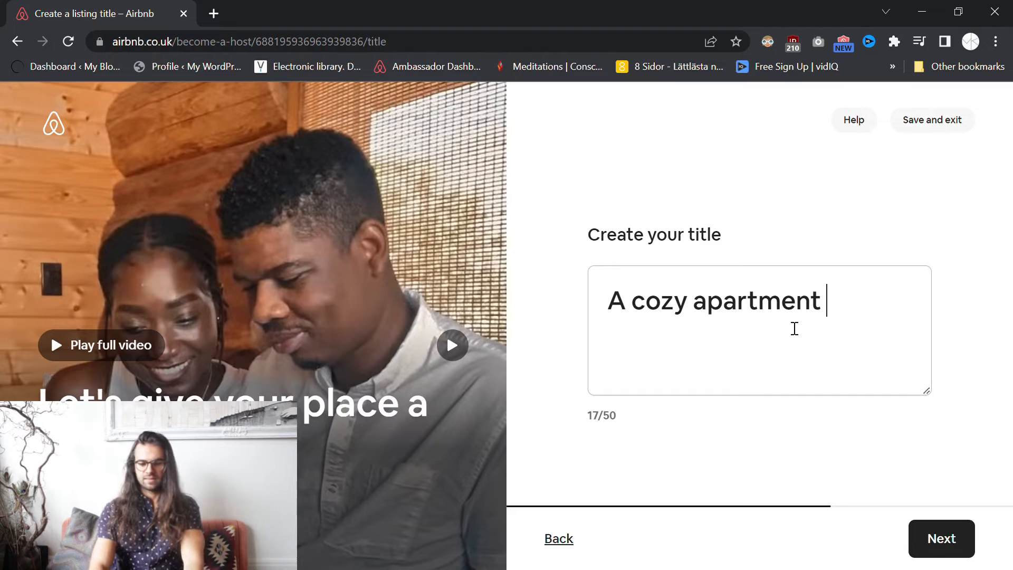
type("in the heart of Malmö")
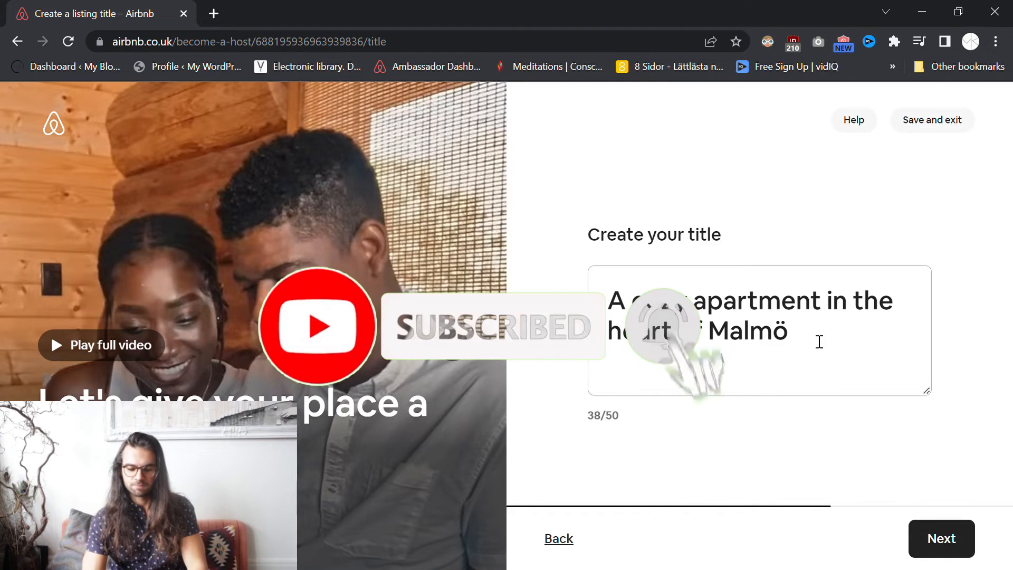
left_click(947, 528)
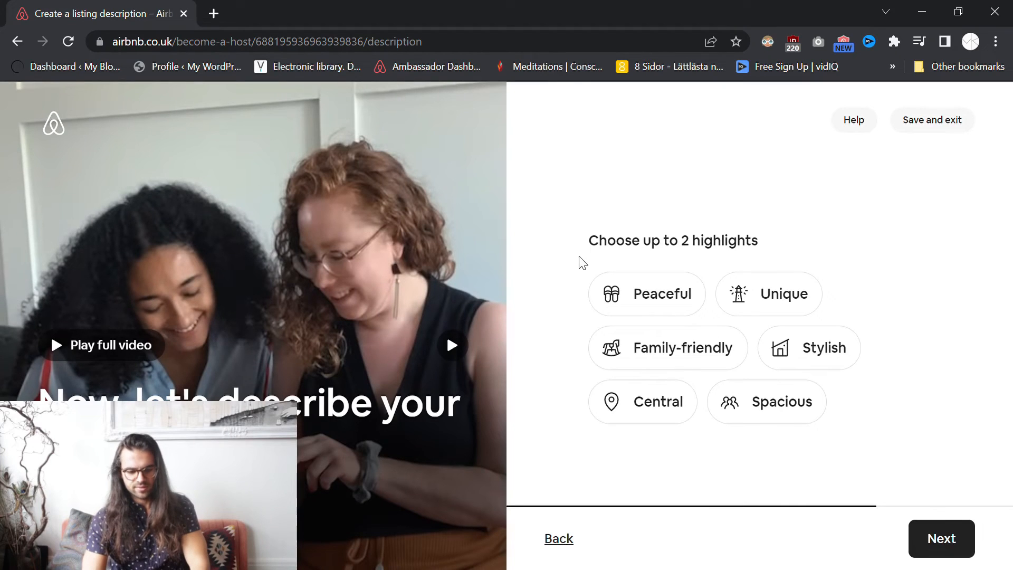
- Pick Central and Peaceful as highlights and continue to the description step
left_click(633, 407)
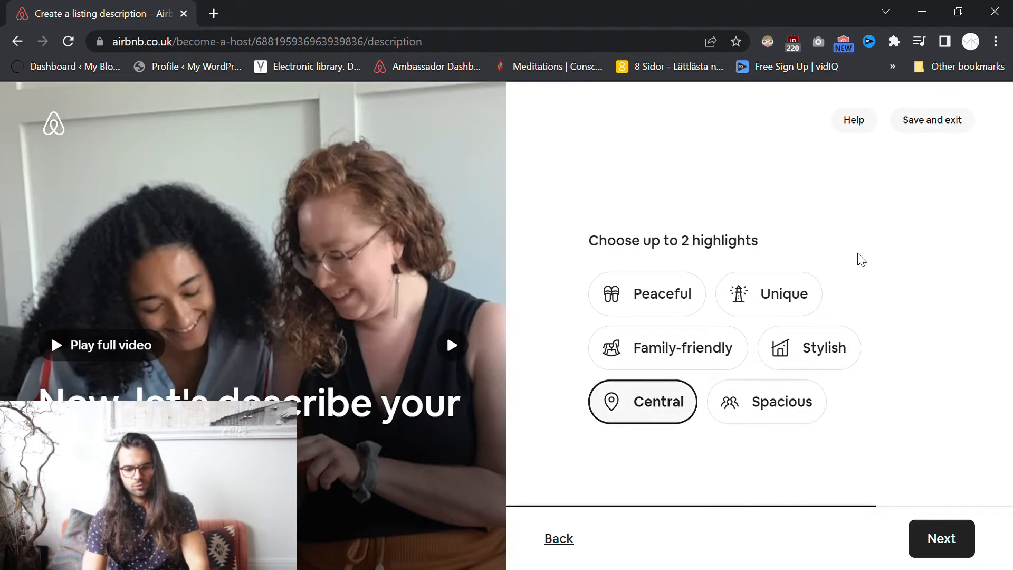
left_click(655, 309)
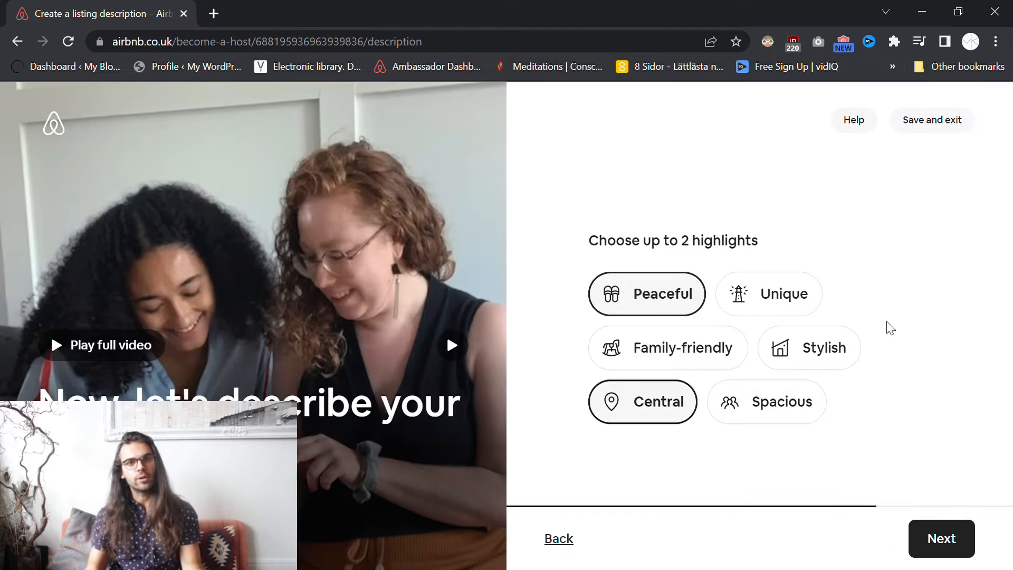
left_click(947, 537)
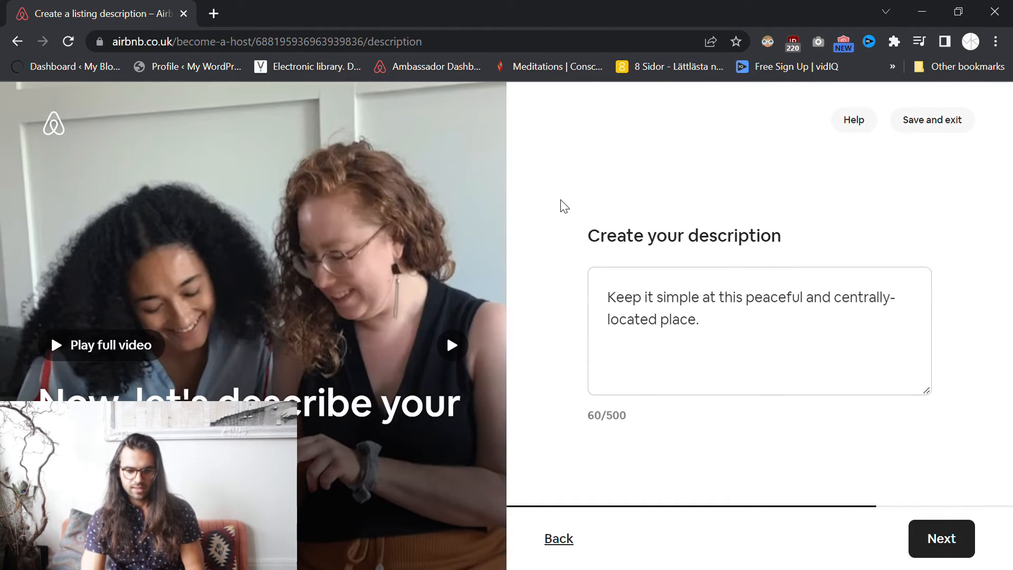
- Replace the description with 'The apartment offers a large living room with a beautiful view over Jesusparken.' and continue
left_click(758, 305)
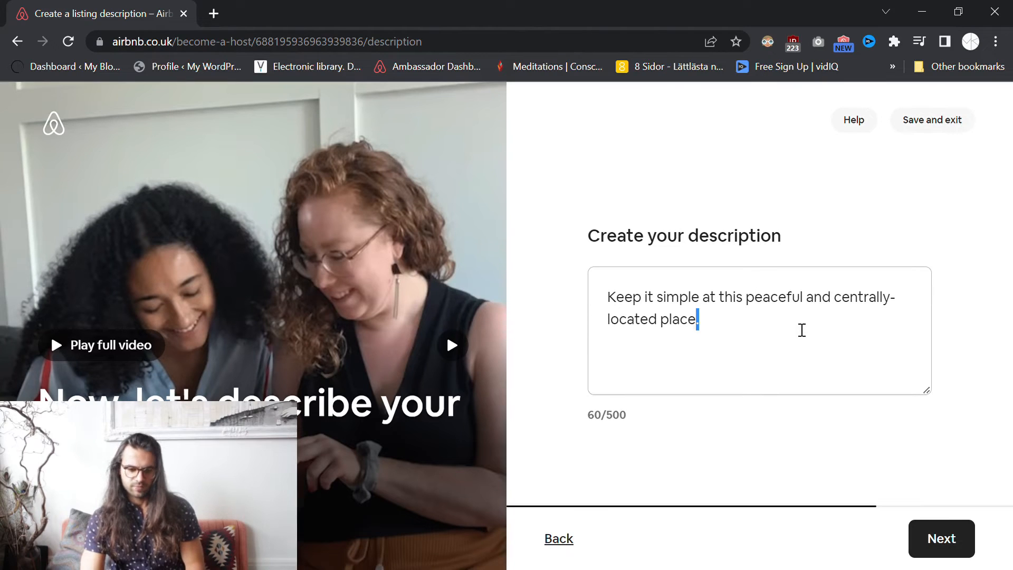
key("ctrl+a")
key("BackSpace")
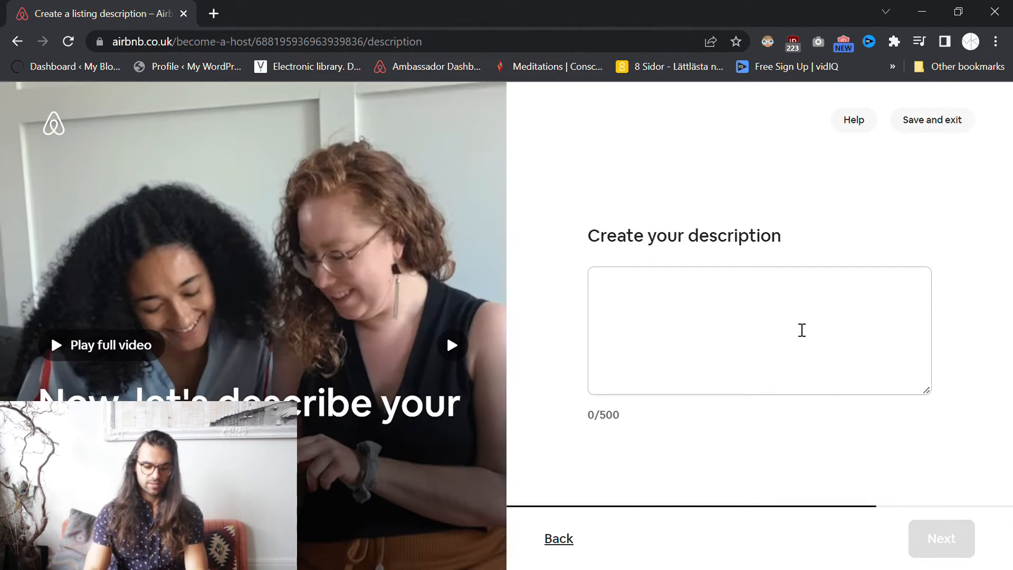
type("The aprt")
key("BackSpace")
key("BackSpace")
type("artment offers a large living ro")
key("BackSpace")
type("room ")
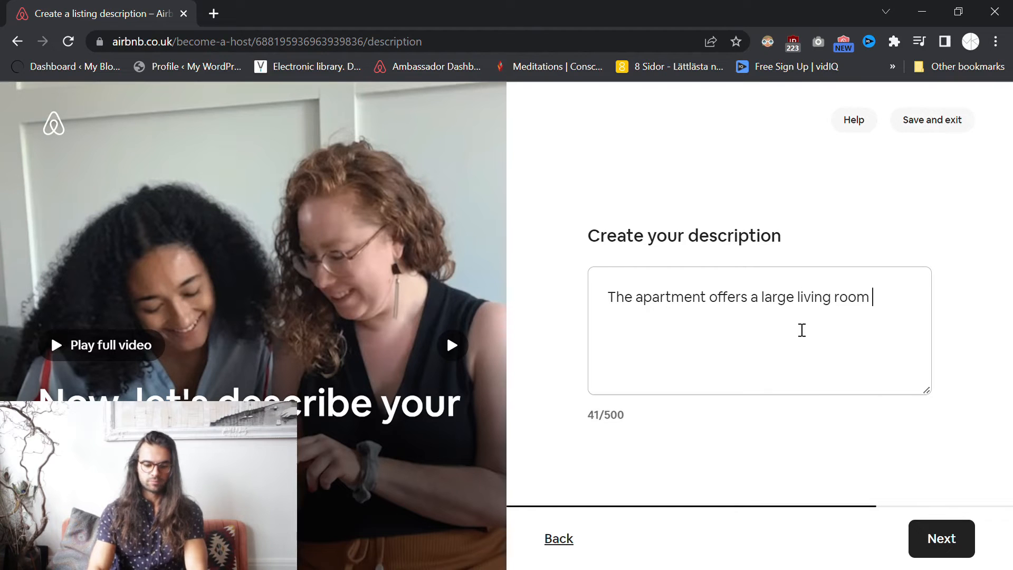
type("with")
key("BackSpace")
key("BackSpace")
type("t")
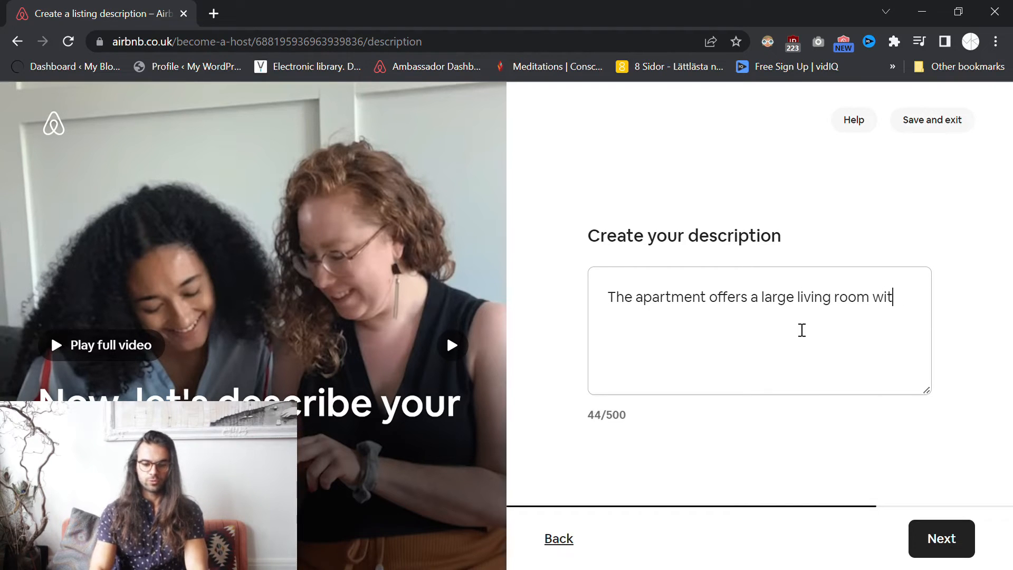
type("h a beautiful ")
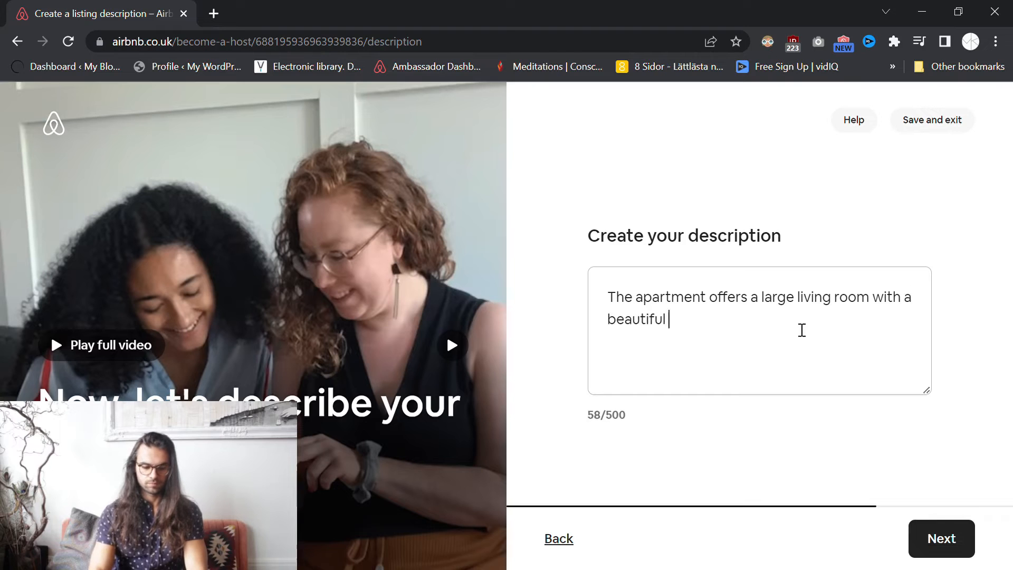
type("view over ")
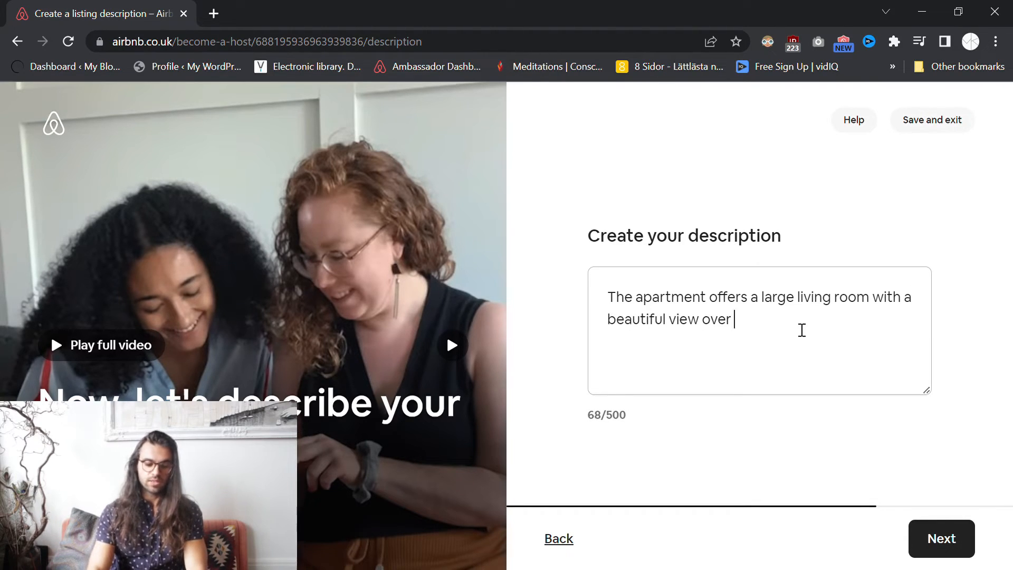
type("Jesusparken")
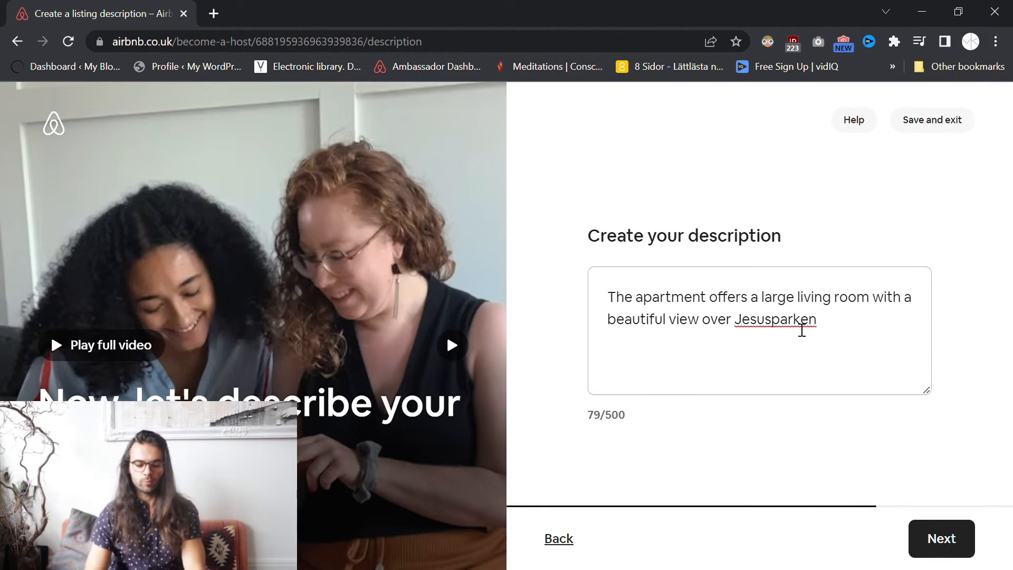
type(".")
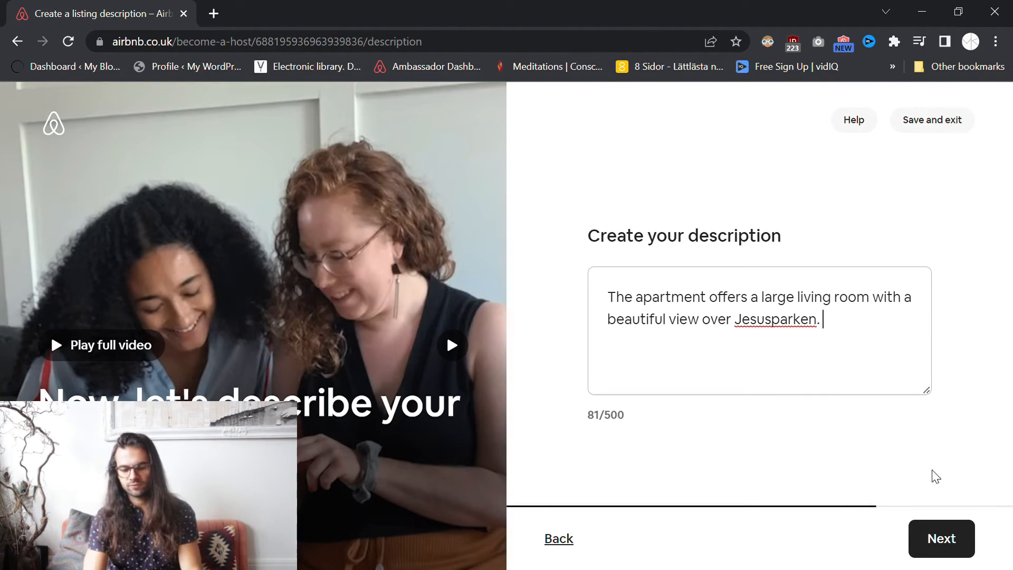
left_click(936, 541)
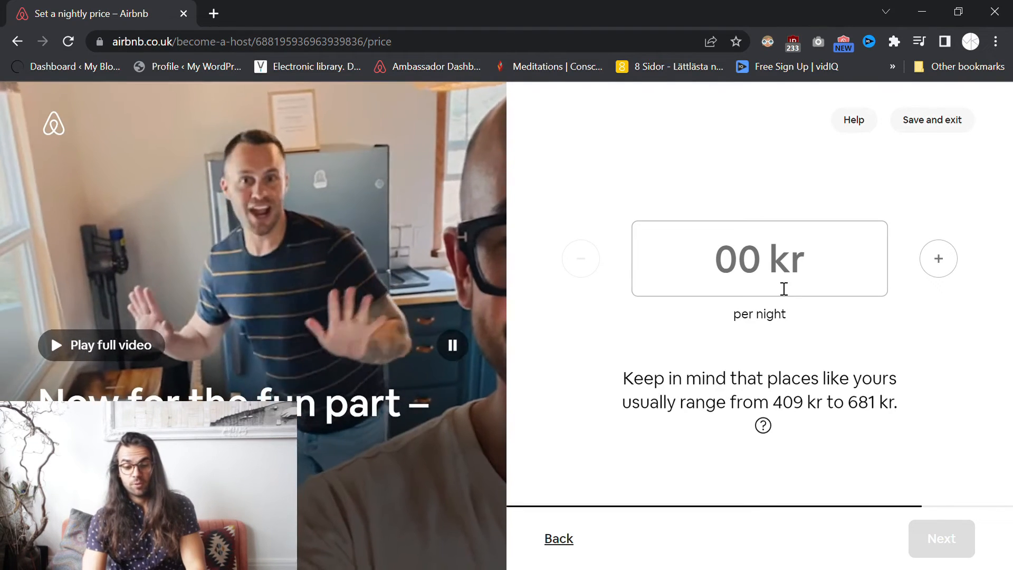
- Check the suggested 409–681 kr price range and open its explanation of how suggestions are set
left_click(784, 289)
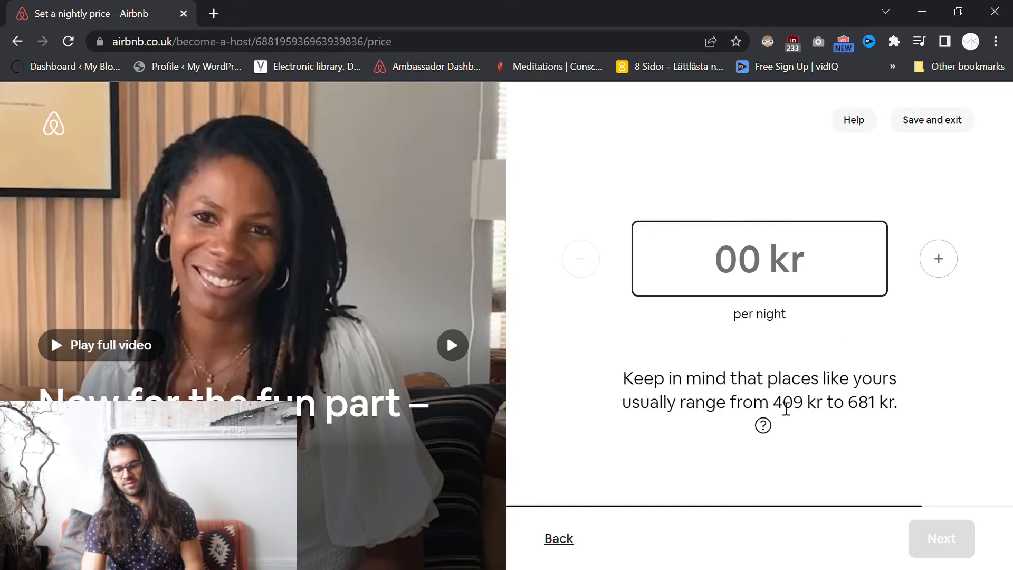
left_click_drag(775, 403, 904, 408)
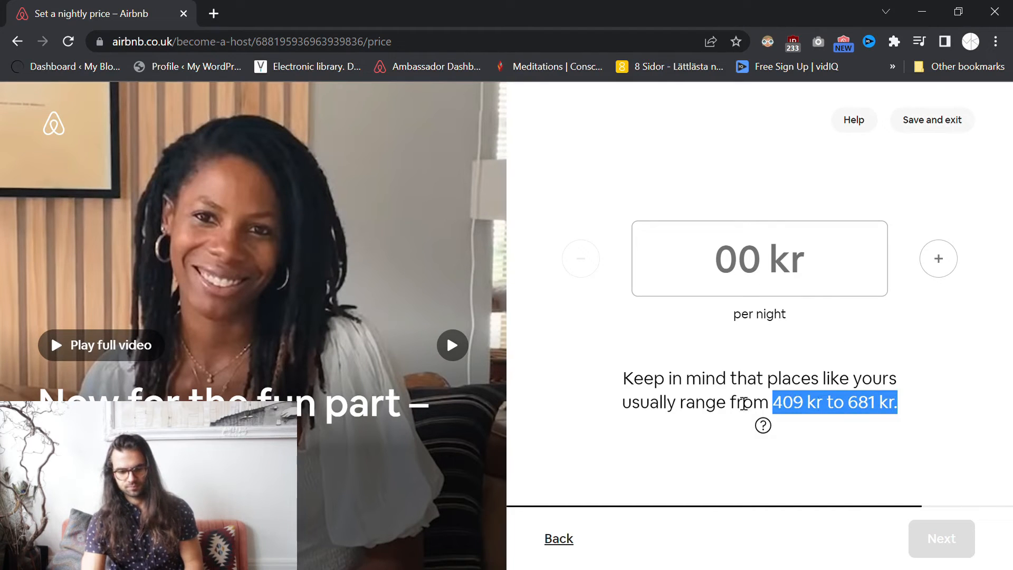
left_click(742, 404)
left_click_drag(775, 404, 887, 409)
left_click(911, 408)
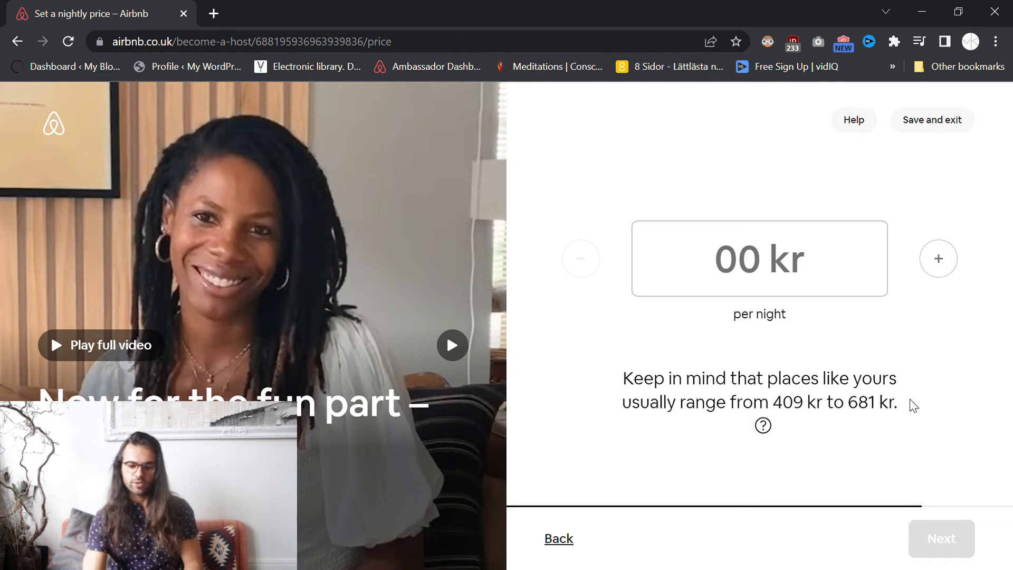
left_click(763, 426)
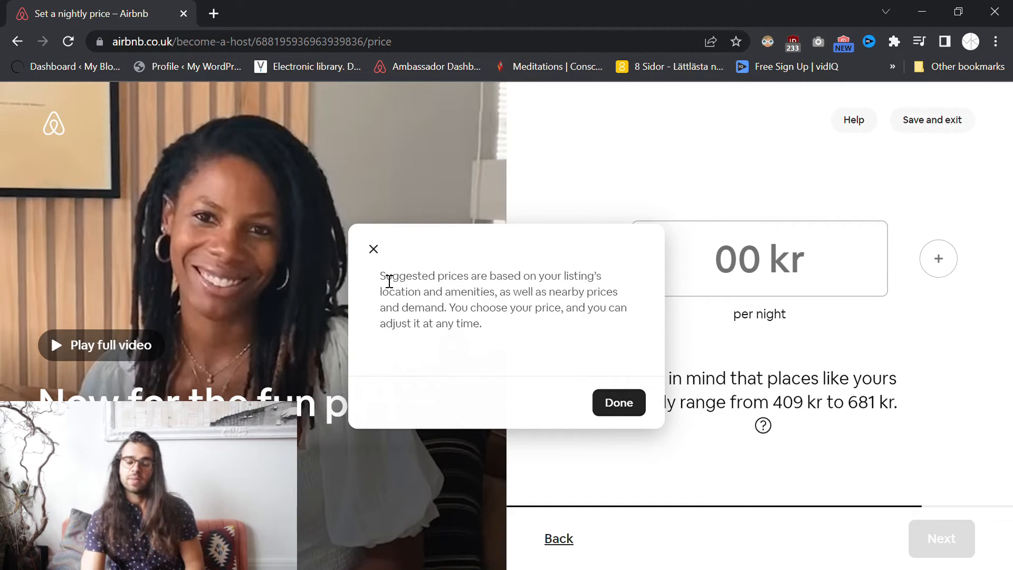
- Read the suggested-price explanation and dismiss it with Done
left_click_drag(380, 279, 524, 325)
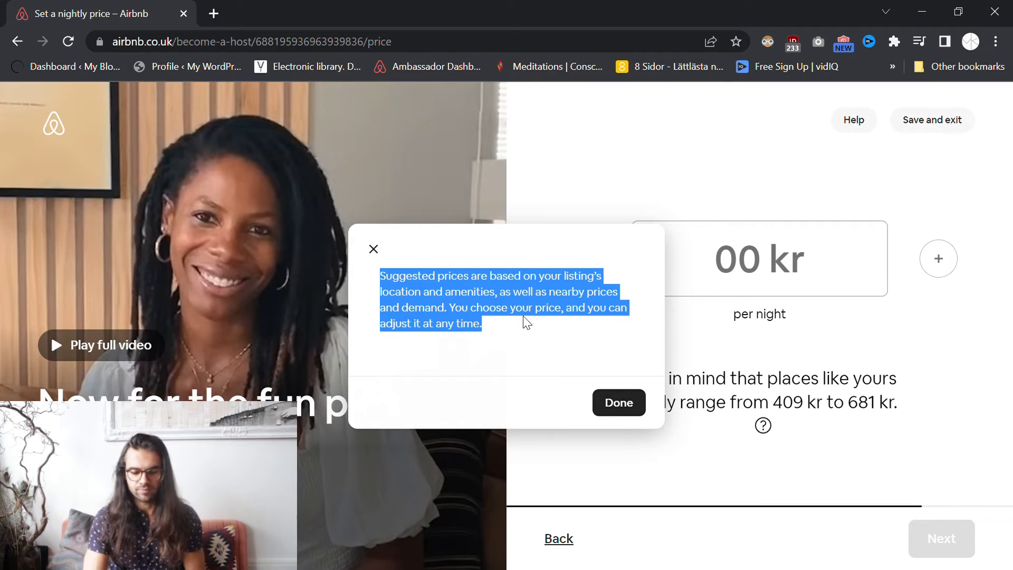
left_click(633, 413)
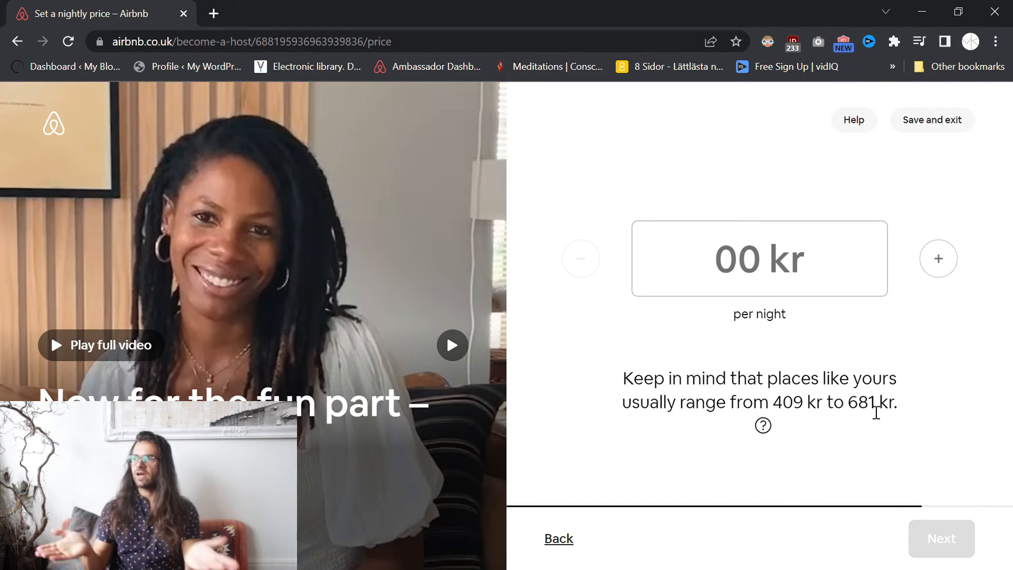
- Enter 1000 kr as the nightly price
left_click_drag(774, 406, 889, 406)
left_click(924, 406)
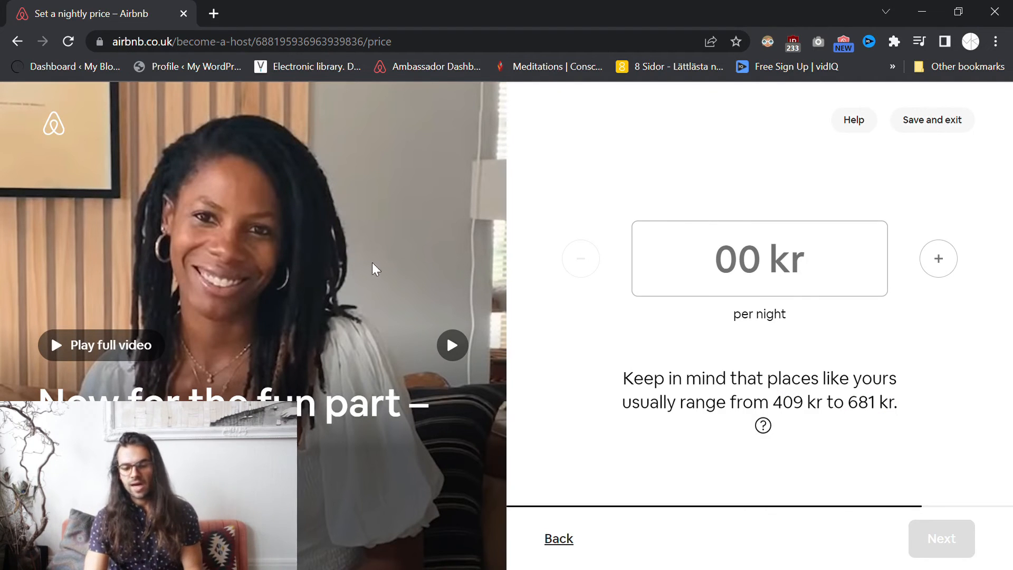
left_click(669, 262)
type("1000")
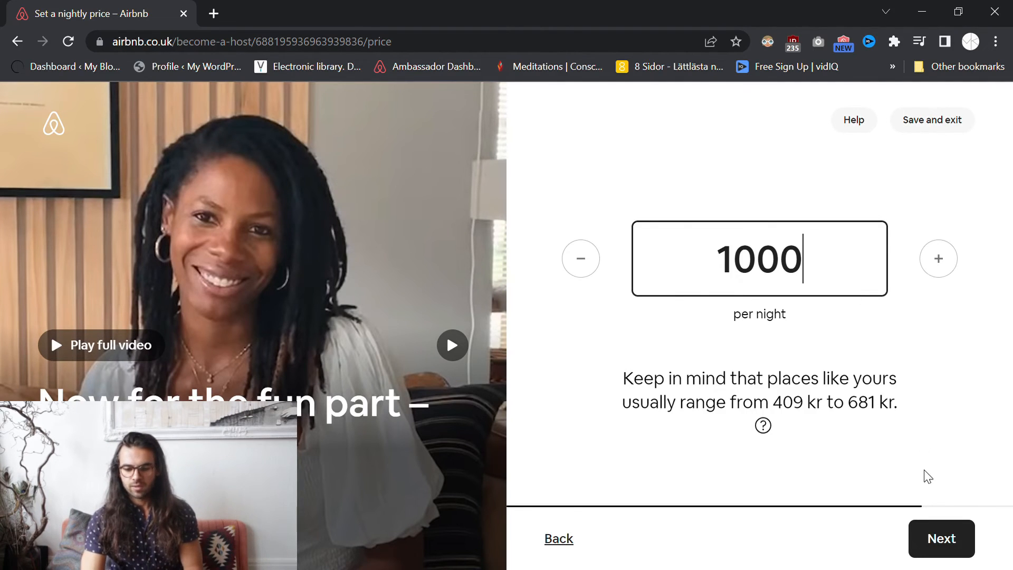
- Save the 1000 kr price and keep 'I'm hosting as a private individual' selected
left_click(953, 550)
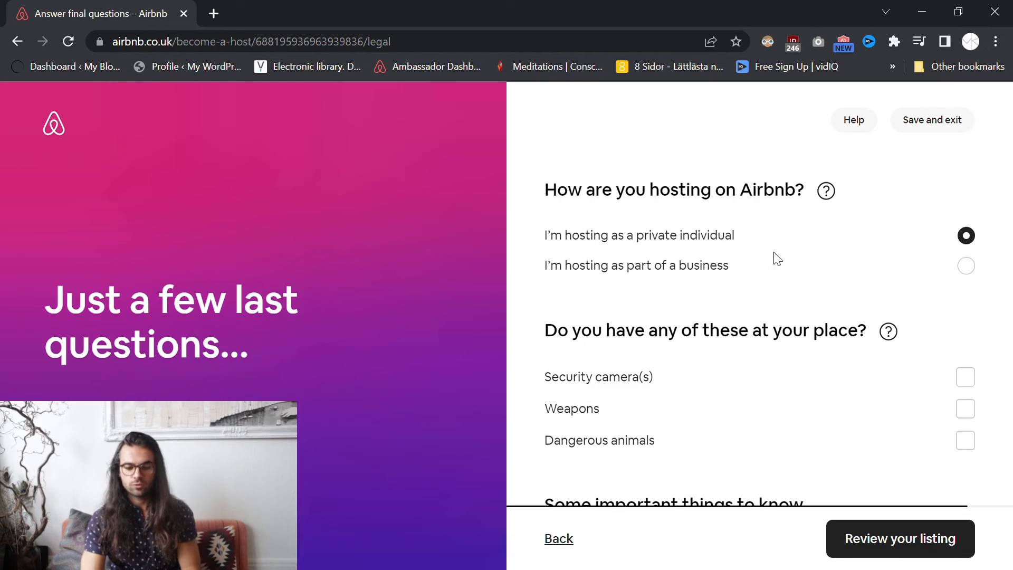
left_click(966, 266)
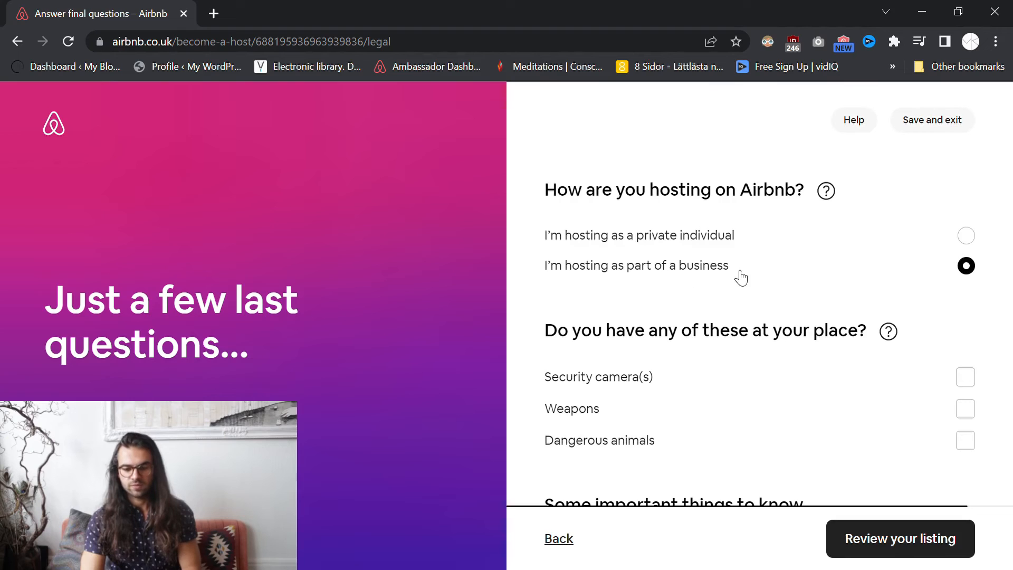
left_click(968, 242)
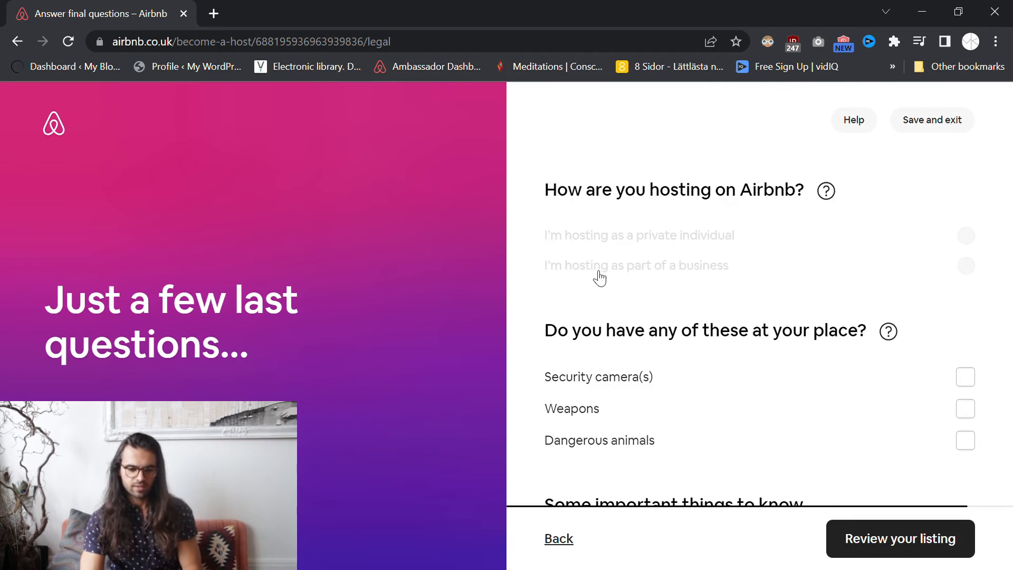
- Leave the security camera, weapons and dangerous animals boxes unticked and proceed to the listing review
scroll(549, 291, "down", 1)
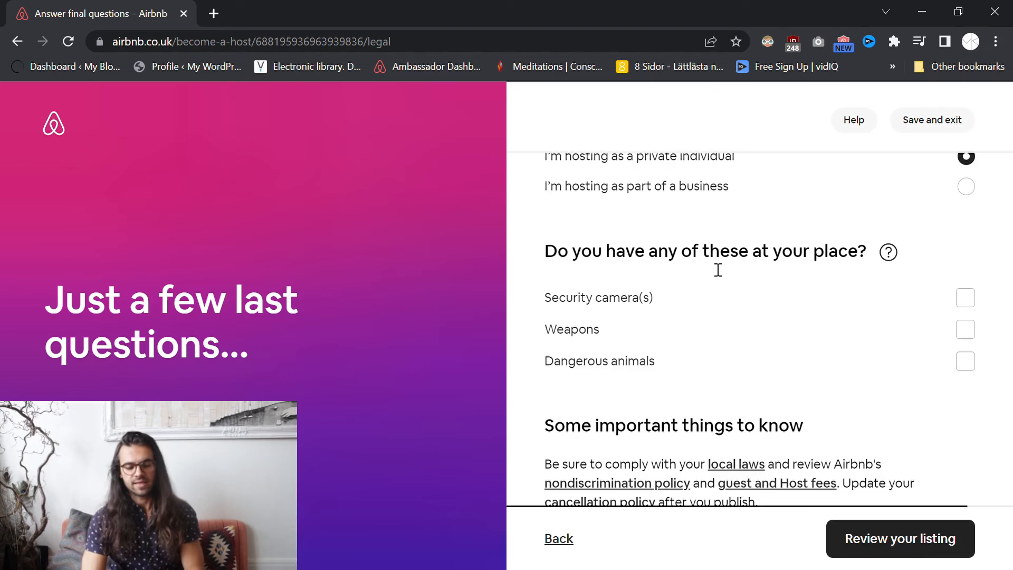
scroll(717, 269, "down", 1)
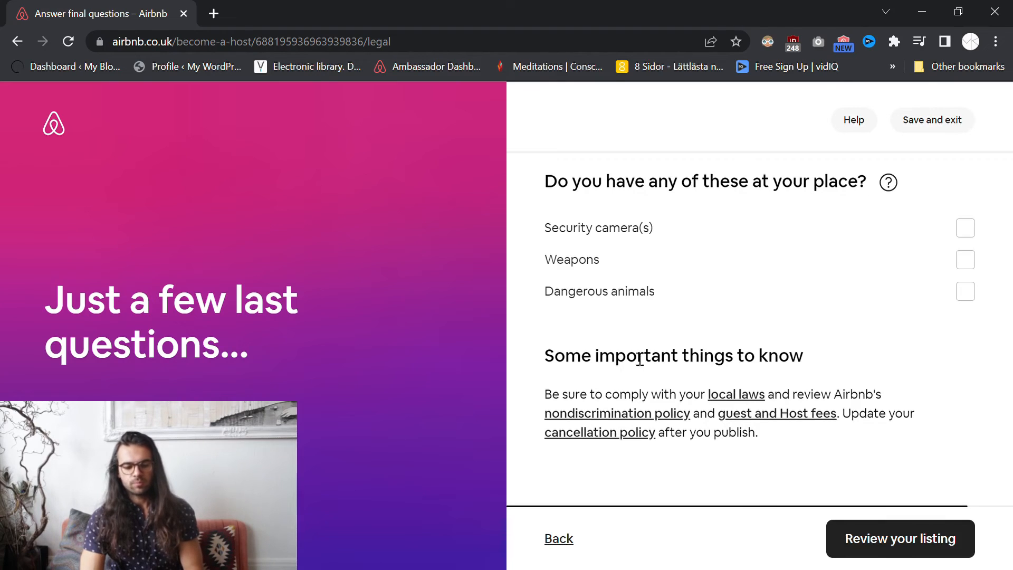
left_click_drag(556, 365, 610, 364)
left_click(686, 373)
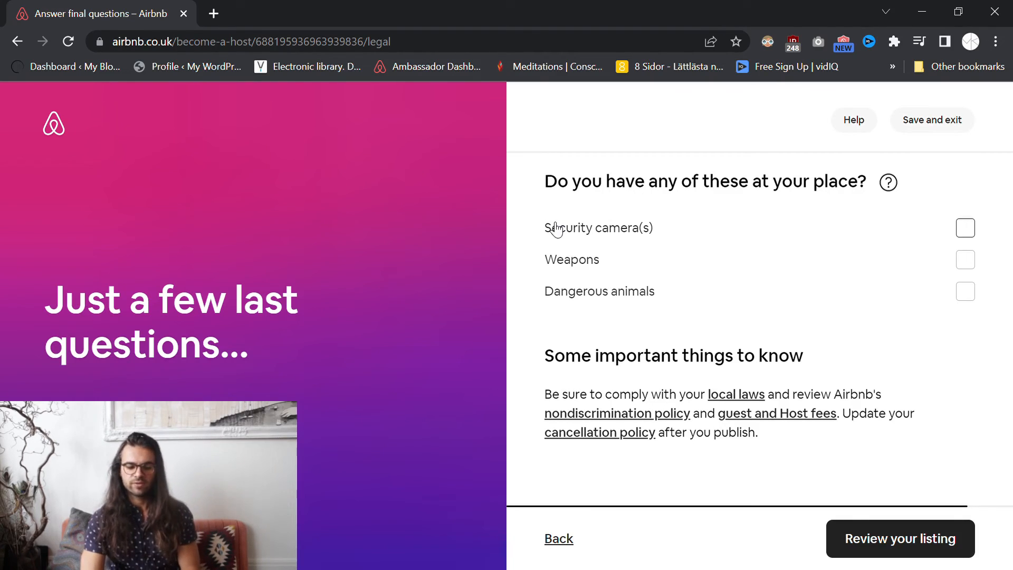
left_click(894, 536)
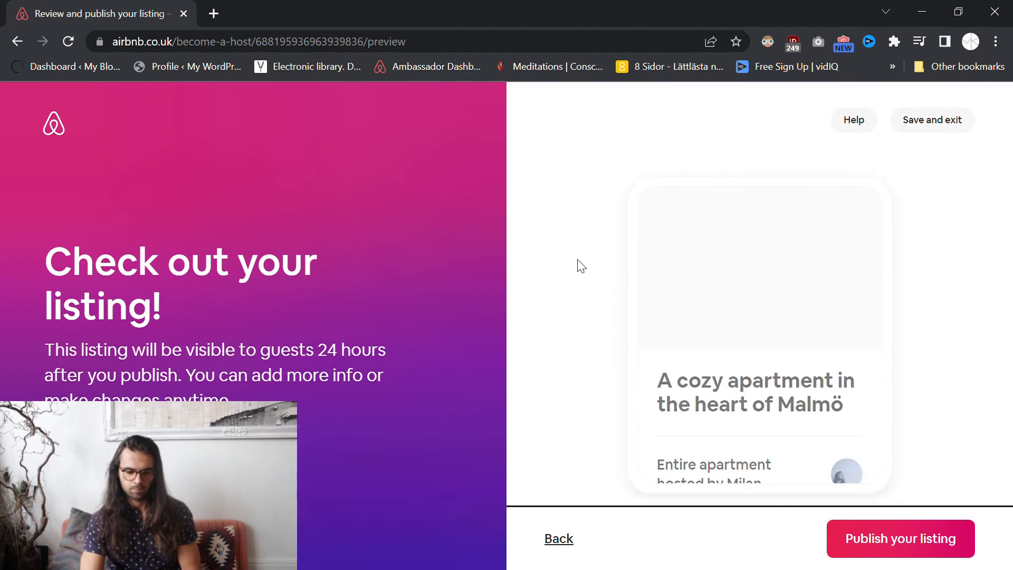
scroll(710, 296, "down", 3)
scroll(748, 337, "down", 4)
scroll(749, 327, "up", 3)
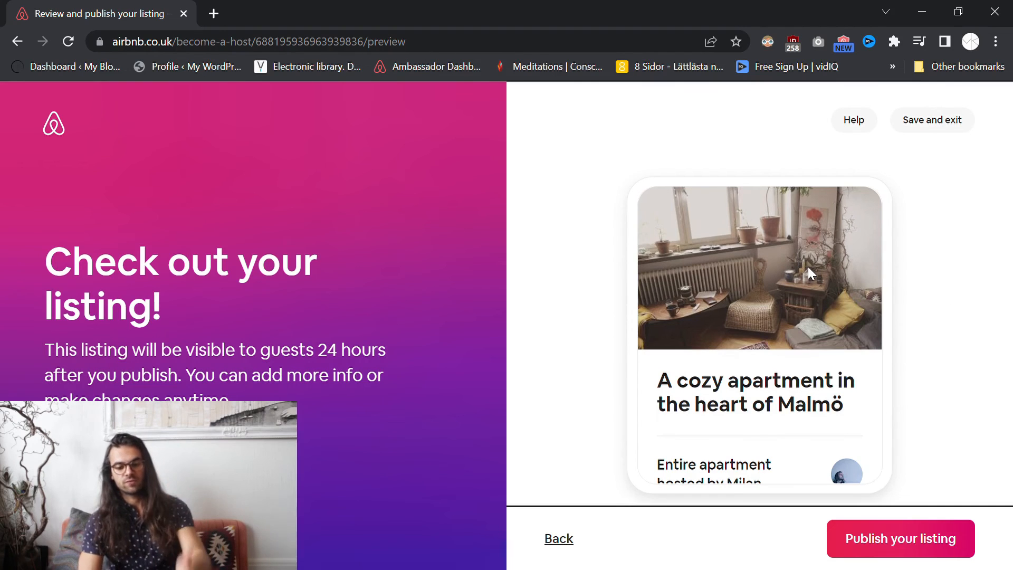
scroll(769, 262, "down", 2)
left_click_drag(659, 300, 861, 324)
left_click(862, 324)
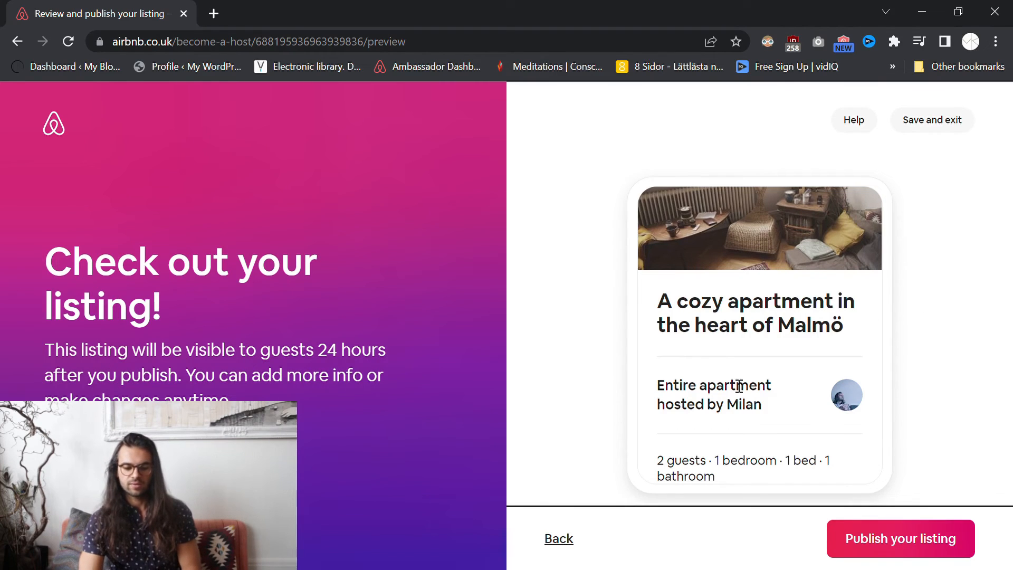
scroll(747, 399, "down", 3)
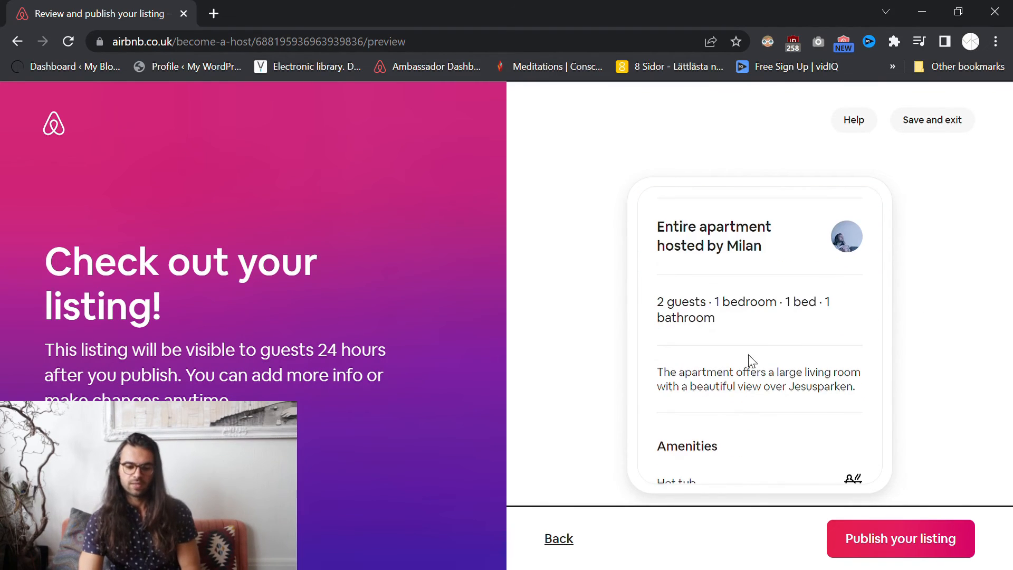
left_click_drag(658, 303, 750, 307)
left_click_drag(658, 372, 873, 393)
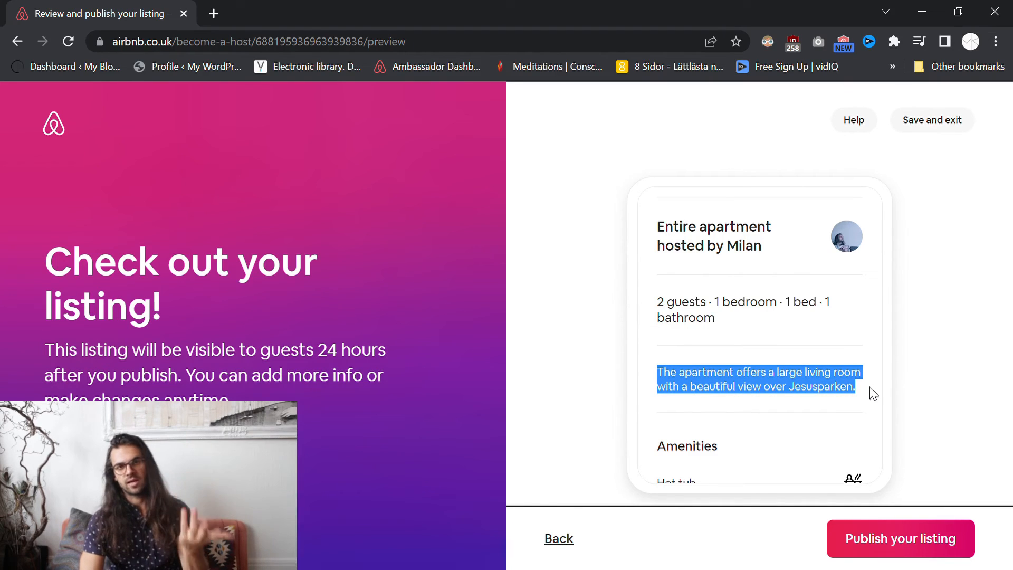
scroll(842, 358, "down", 2)
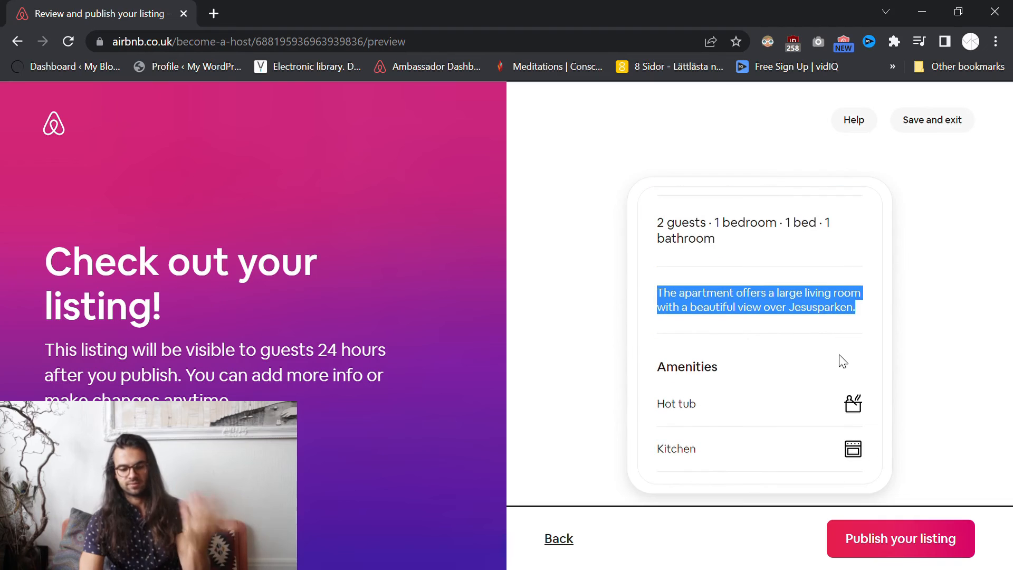
scroll(880, 317, "down", 1)
scroll(712, 297, "down", 4)
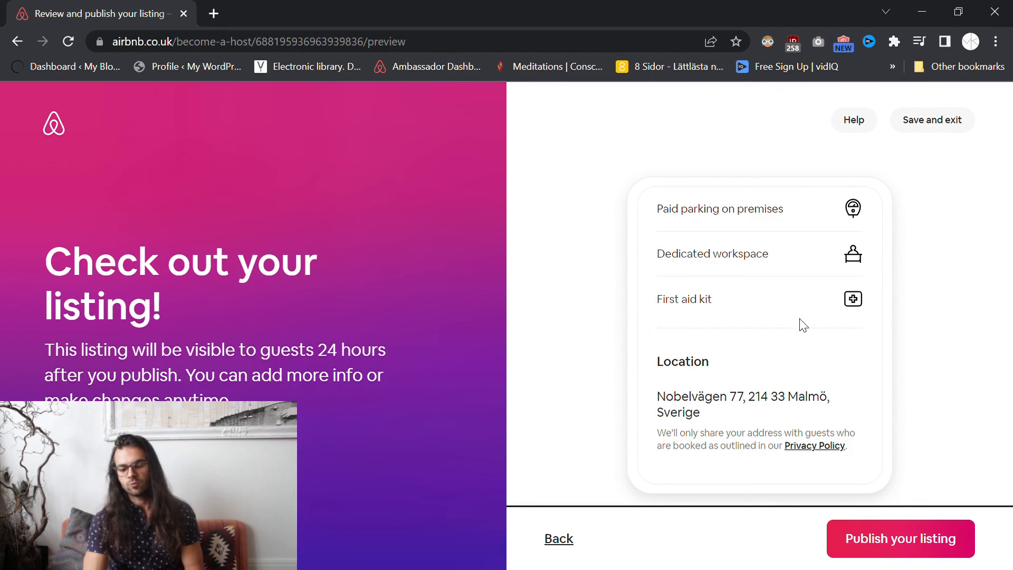
- Publish the listing, continue into hosting, and dismiss the Superhost announcement
left_click(901, 538)
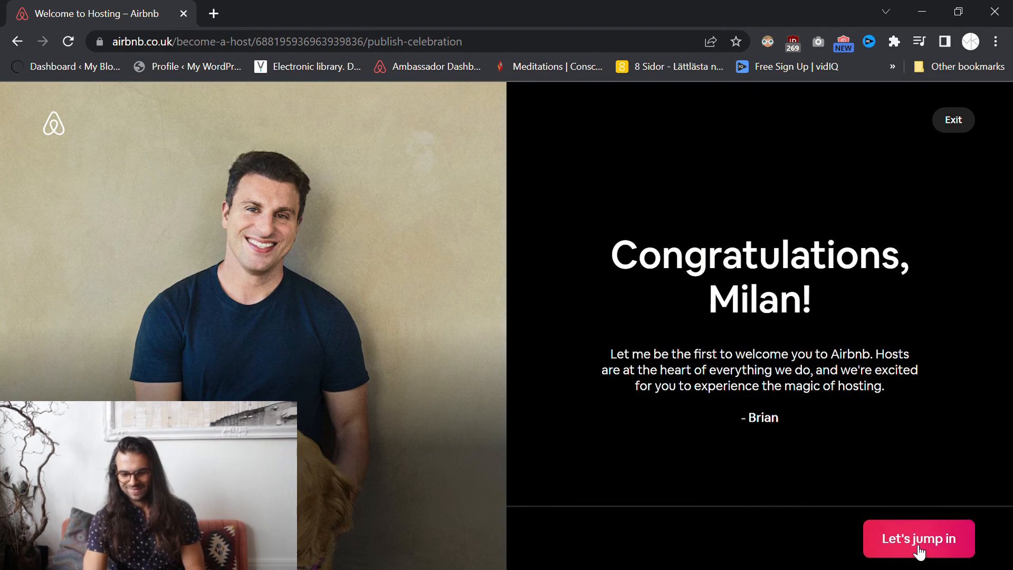
left_click(894, 545)
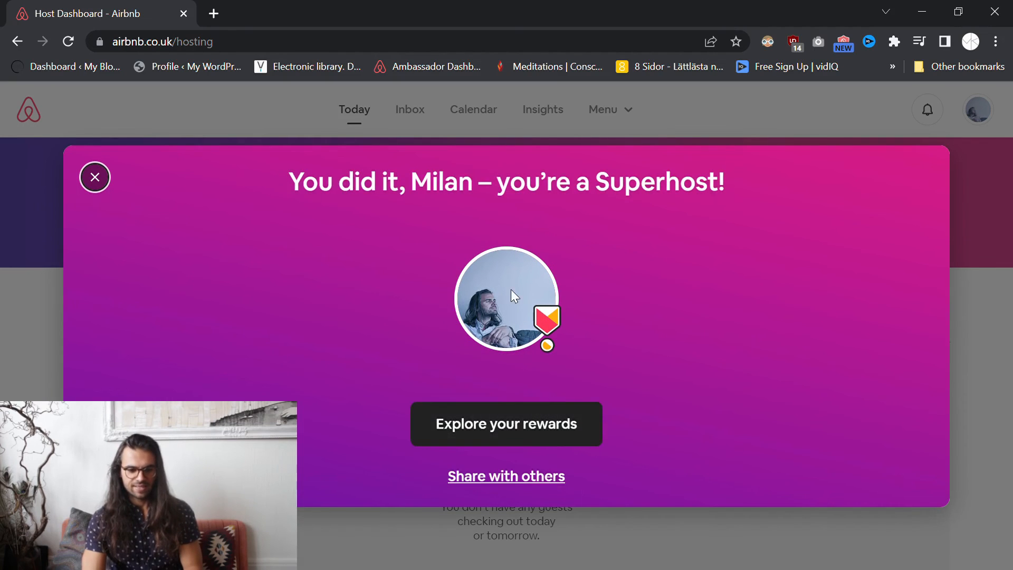
left_click_drag(719, 191, 271, 185)
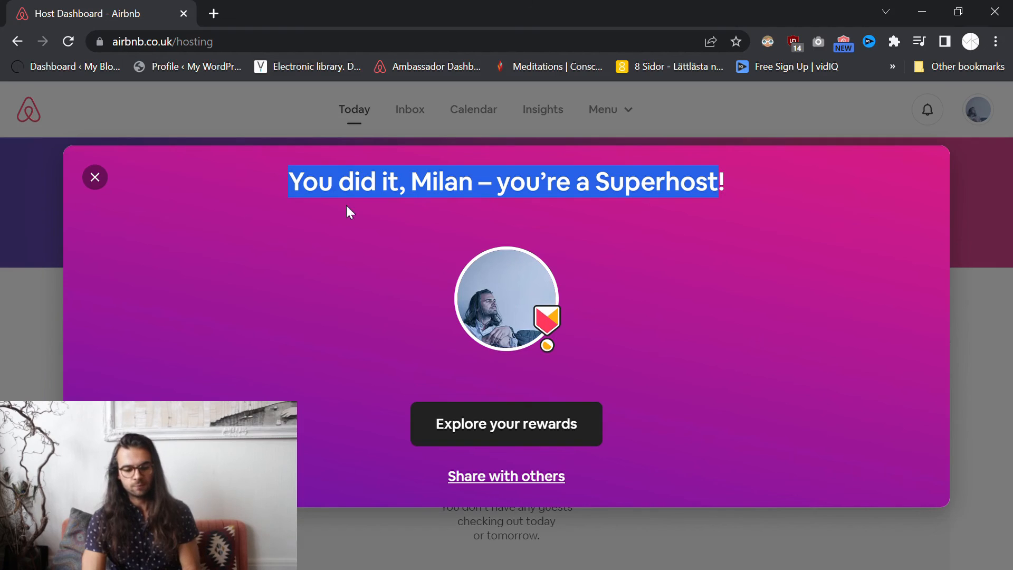
left_click(95, 177)
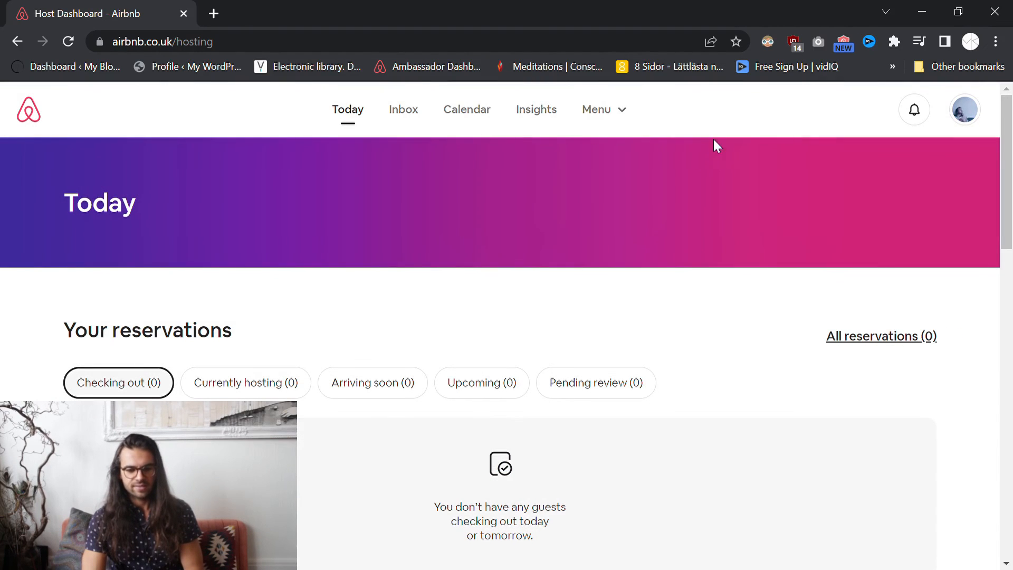
- Go to Listings from the menu and open 'A cozy apartment in the heart of Malmö'
left_click(625, 109)
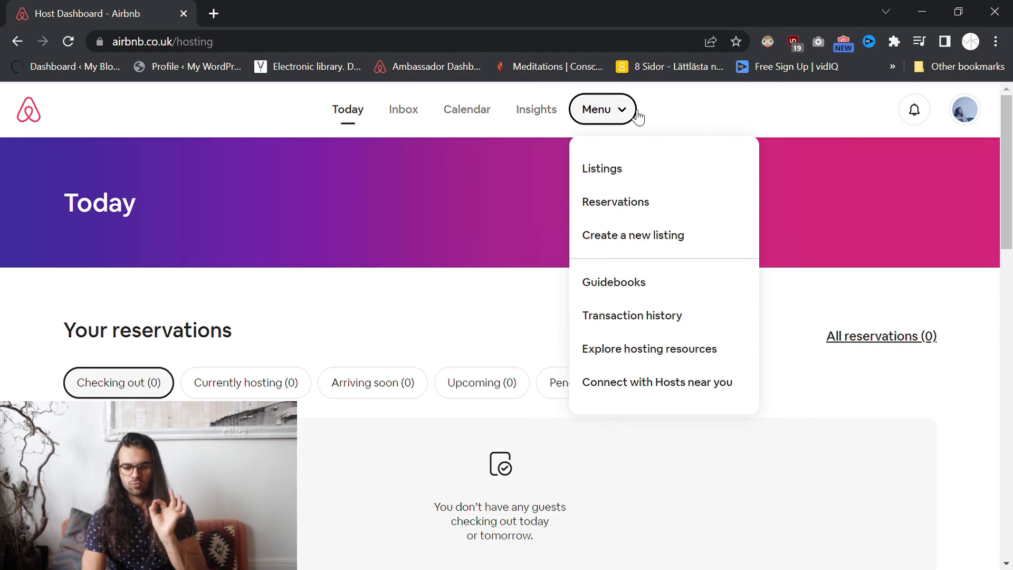
left_click(617, 179)
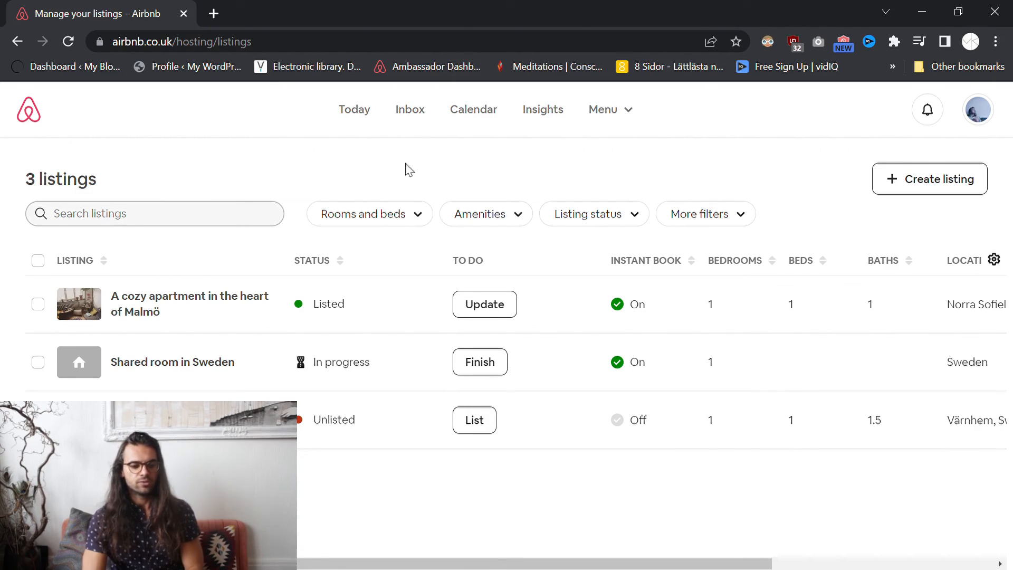
left_click(174, 303)
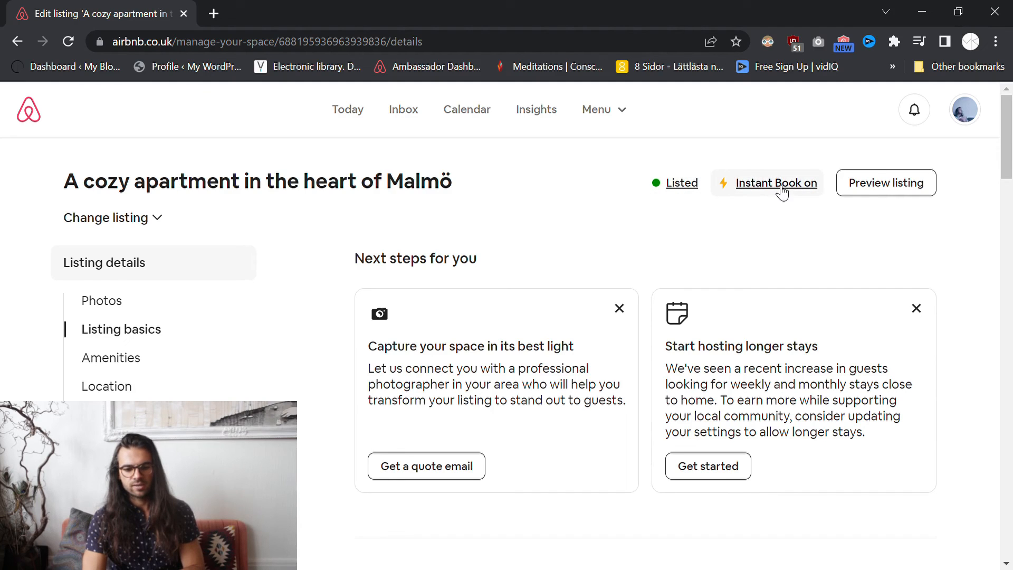
- Open the Listing status options and preview Snoozed and Unlisted without saving, keeping Listed
left_click(663, 188)
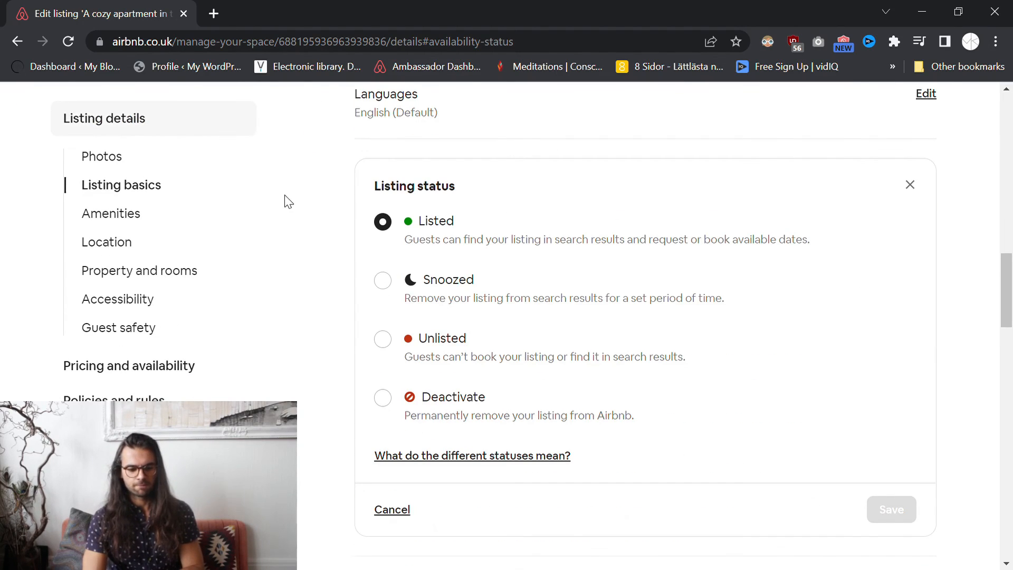
left_click(384, 283)
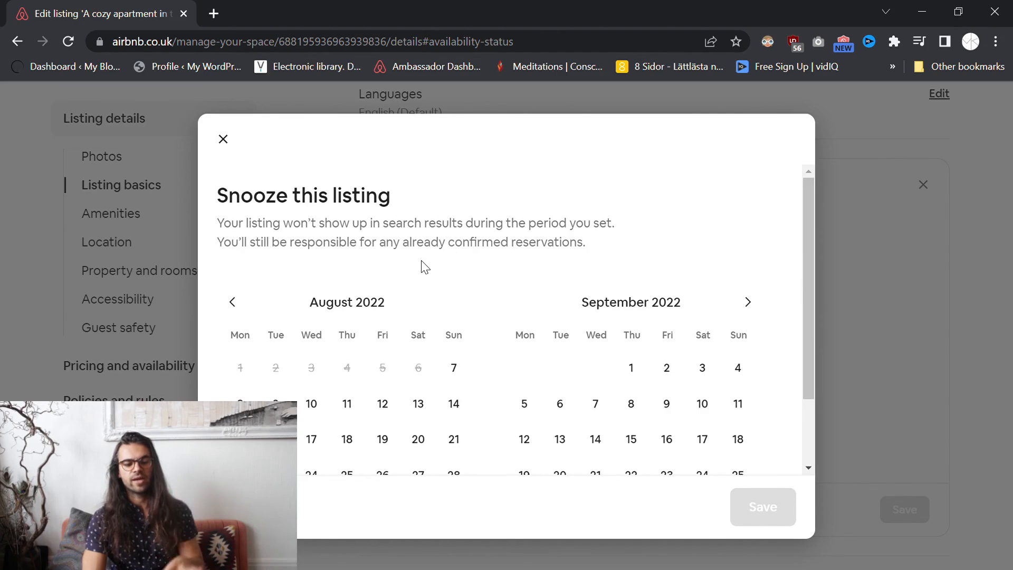
left_click(223, 139)
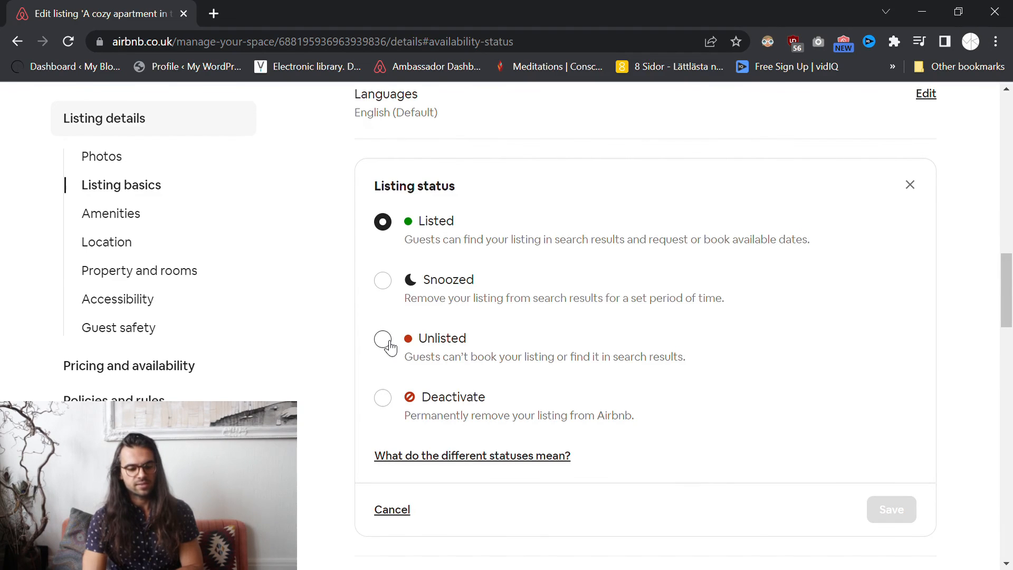
left_click(389, 342)
left_click(224, 140)
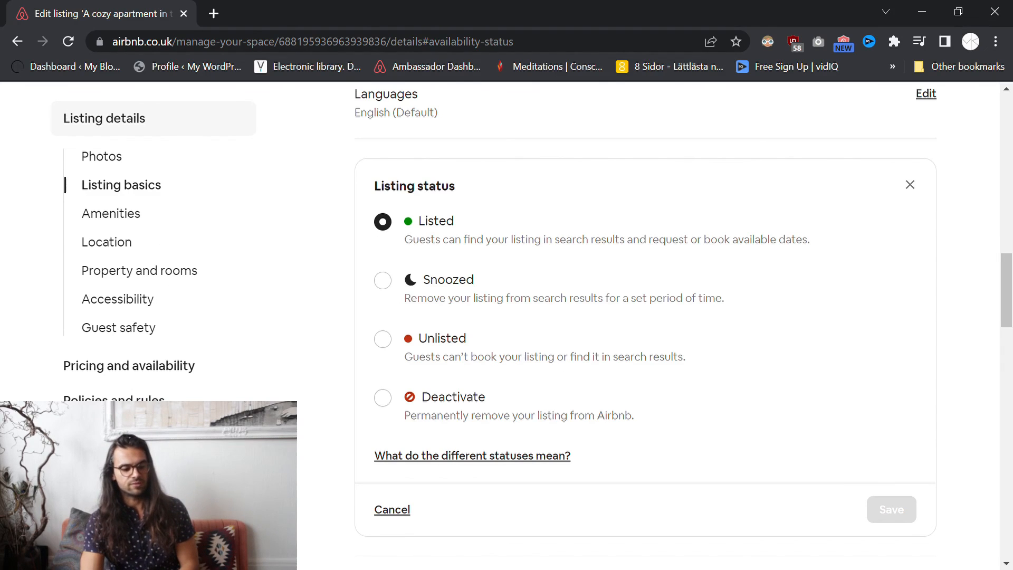
scroll(110, 369, "up", 3)
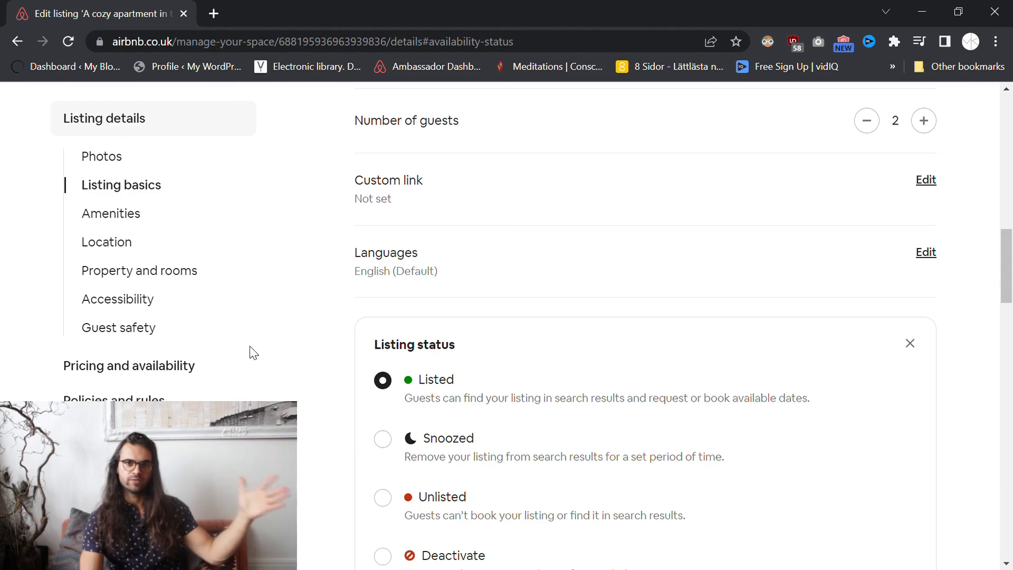
scroll(430, 356, "down", 1)
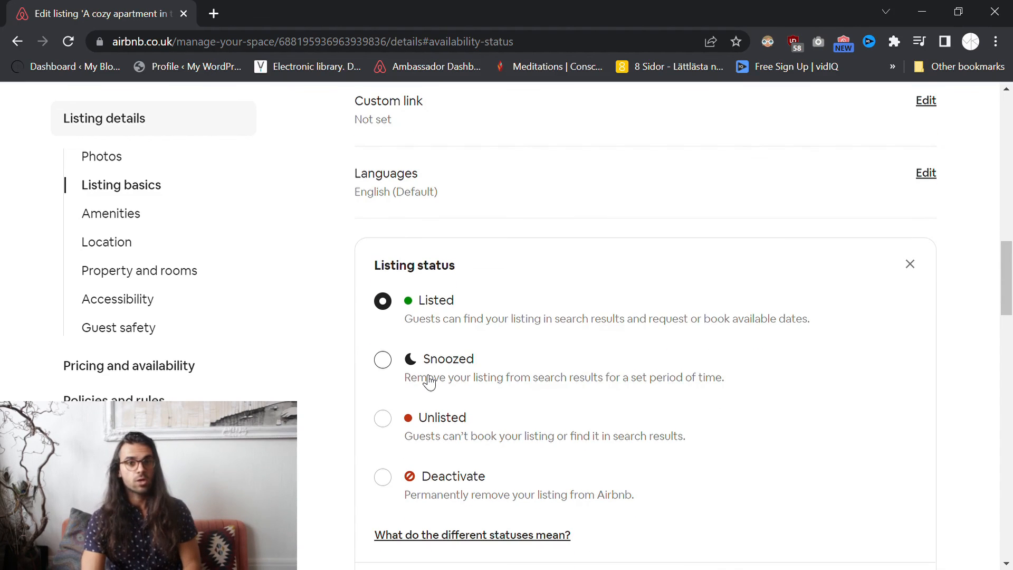
- Choose Unlisted with 'I have other reasons', explaining 'Because I need to'
left_click(384, 420)
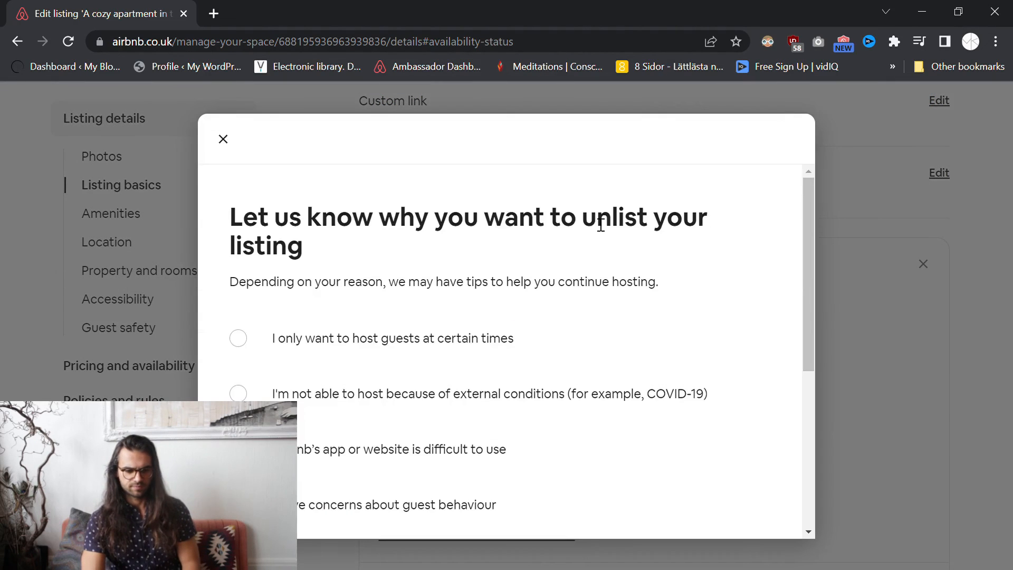
scroll(416, 331, "down", 5)
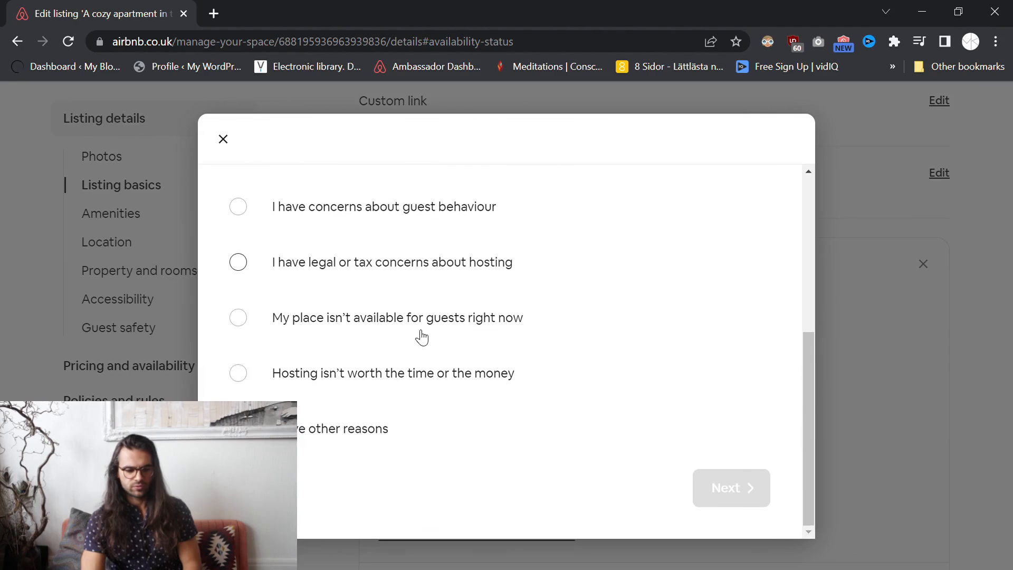
left_click(379, 429)
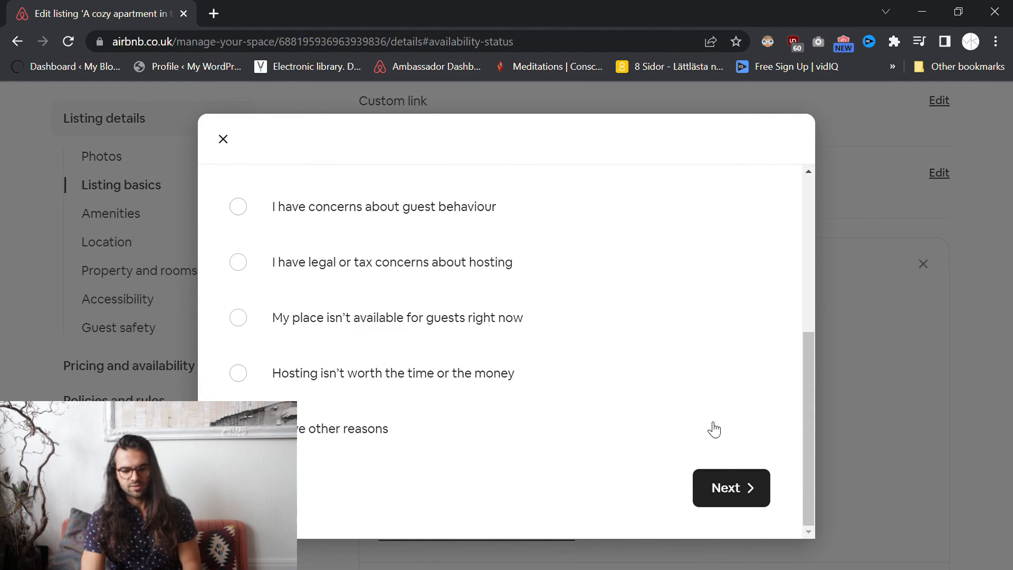
left_click(499, 351)
type("B")
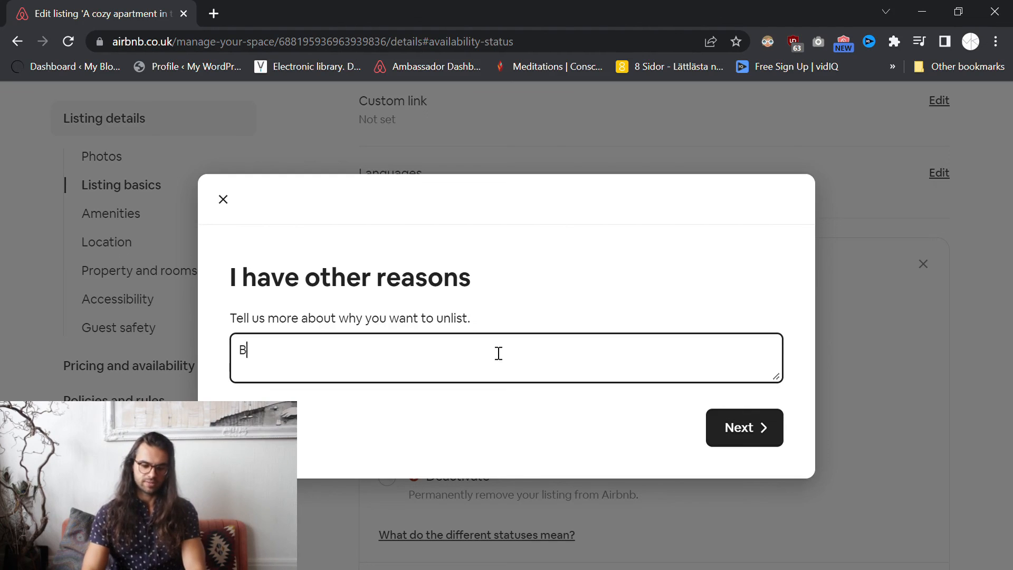
type("ecause I need to.")
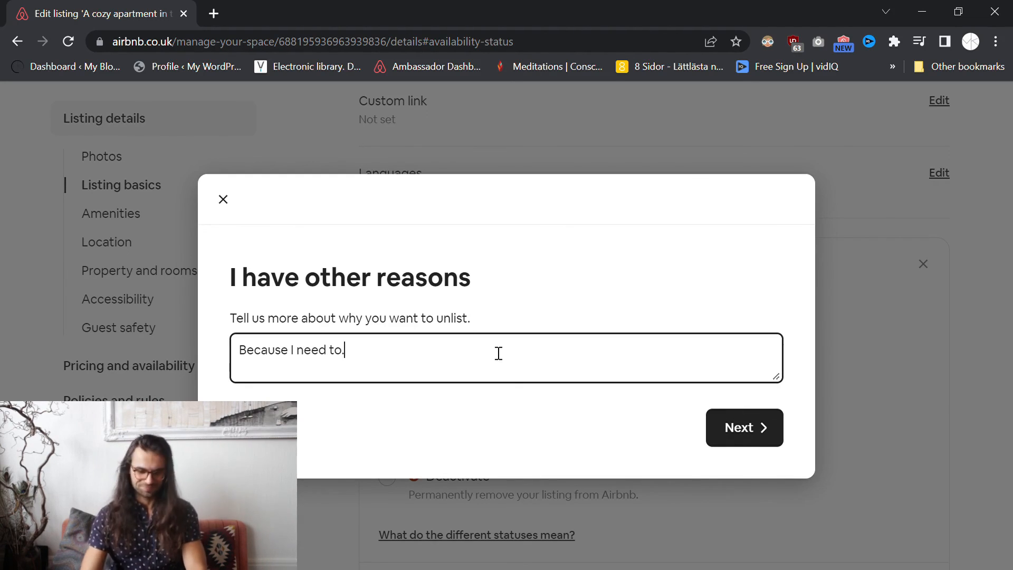
left_click(741, 420)
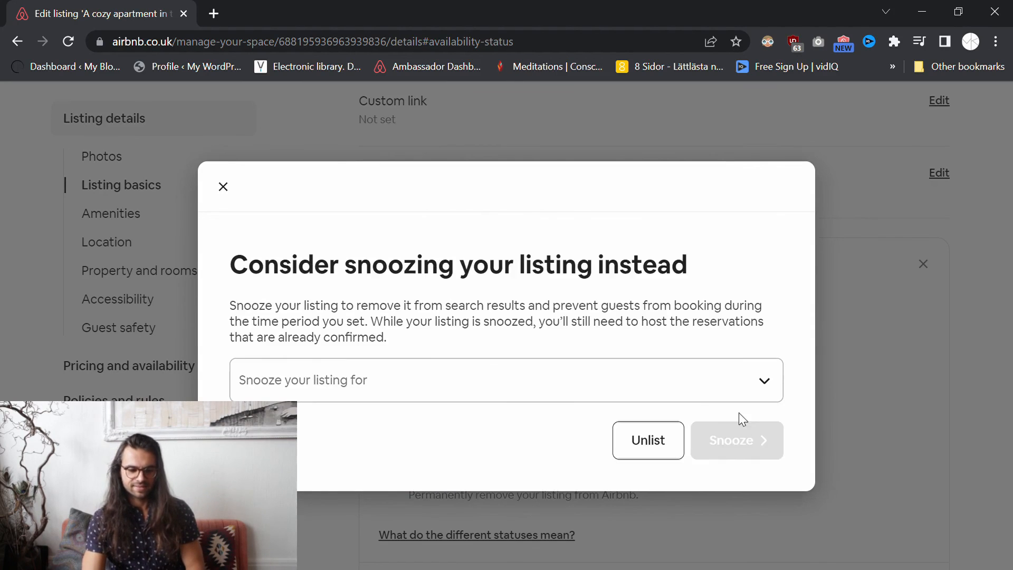
- Pass over the snooze alternative, confirm Unlist, then go to the Listing basics section
left_click(768, 390)
left_click(714, 329)
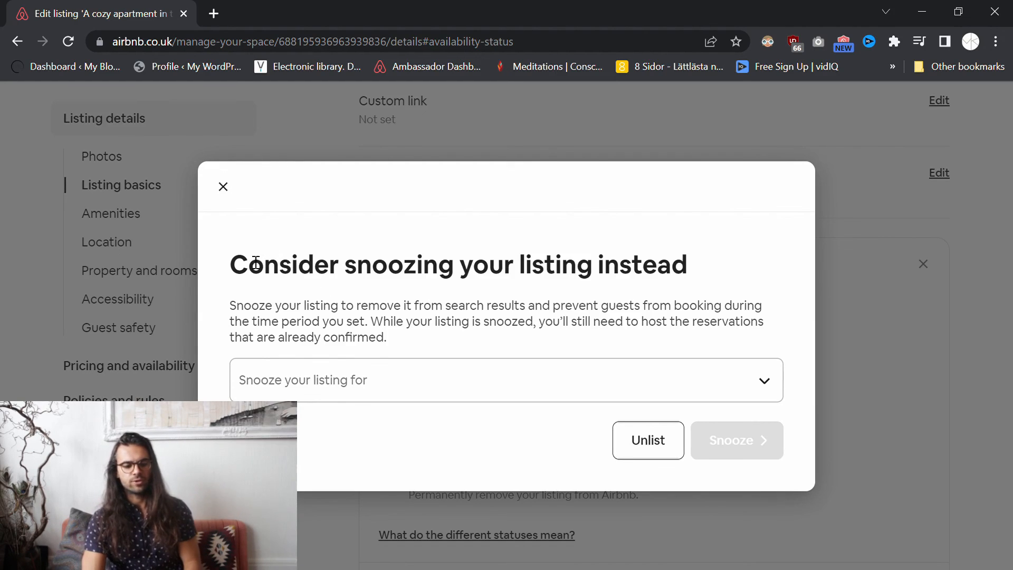
left_click_drag(245, 263, 798, 267)
left_click(733, 269)
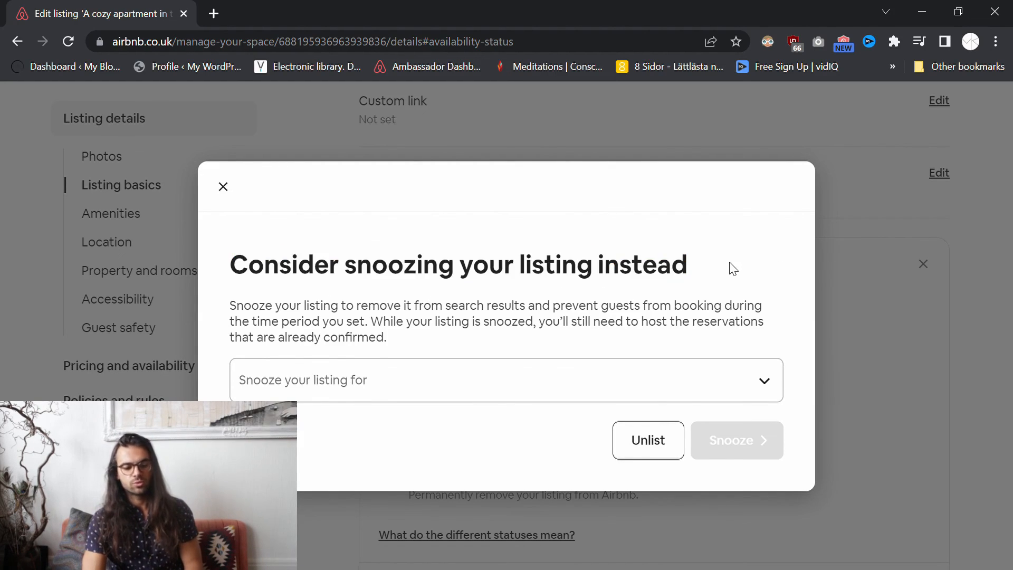
left_click(665, 442)
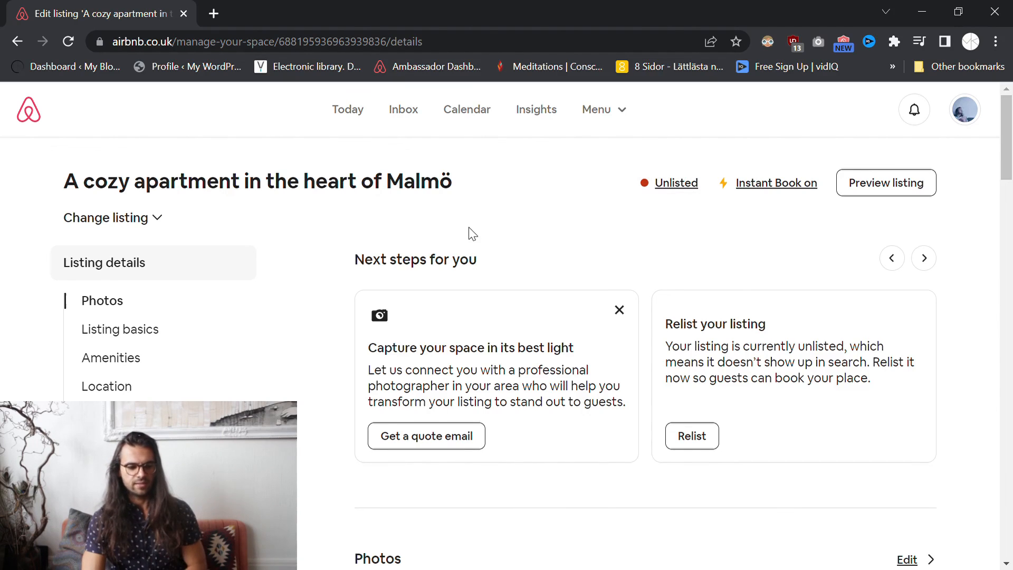
scroll(121, 312, "down", 1)
left_click(116, 253)
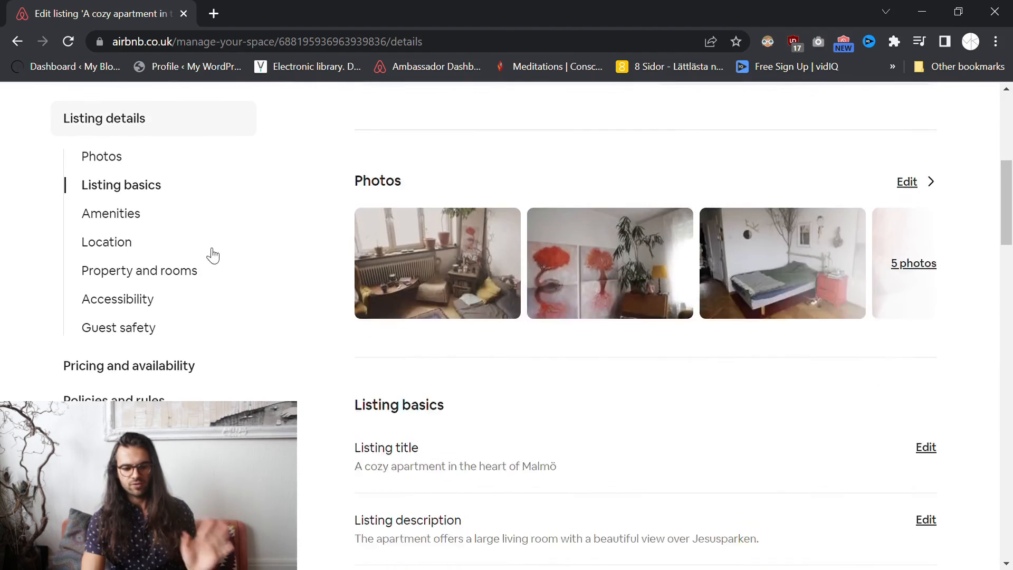
scroll(287, 348, "up", 10)
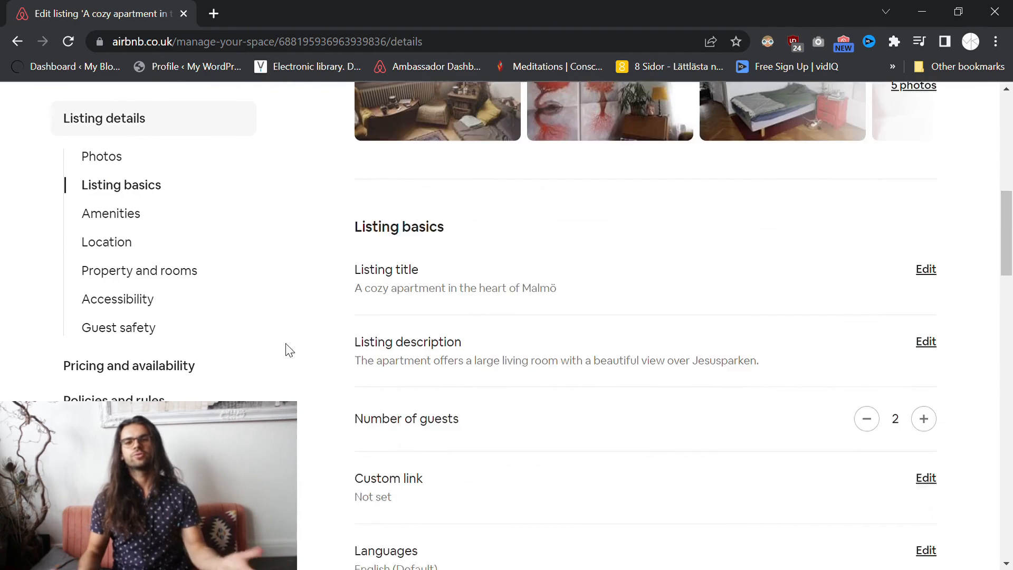